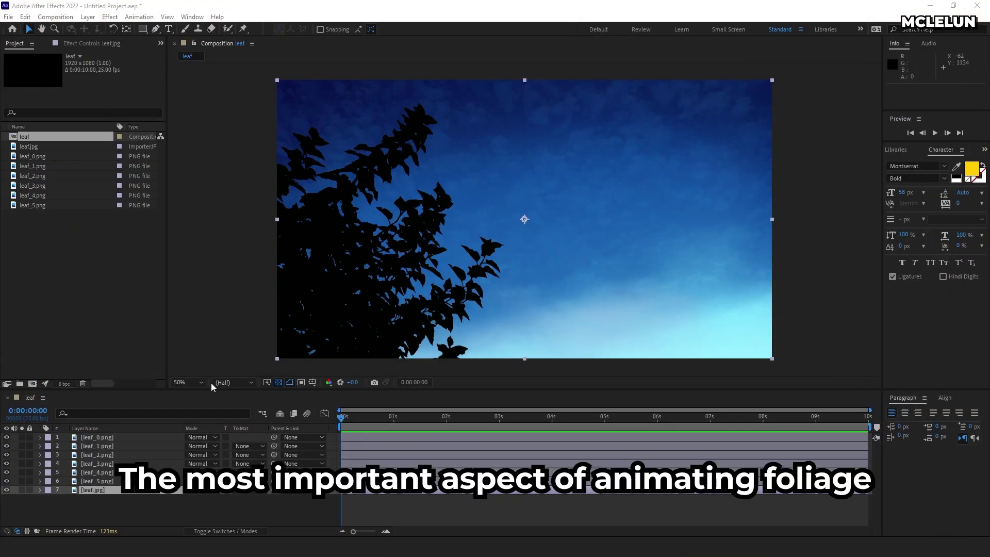
Hide all six stem layers and reveal them one by one, from leaf_5.png up to leaf_0.png.
{"action": "left_click_drag", "start_coordinate": [6, 437], "coordinate": [8, 452]}
{"action": "left_click", "coordinate": [7, 481]}
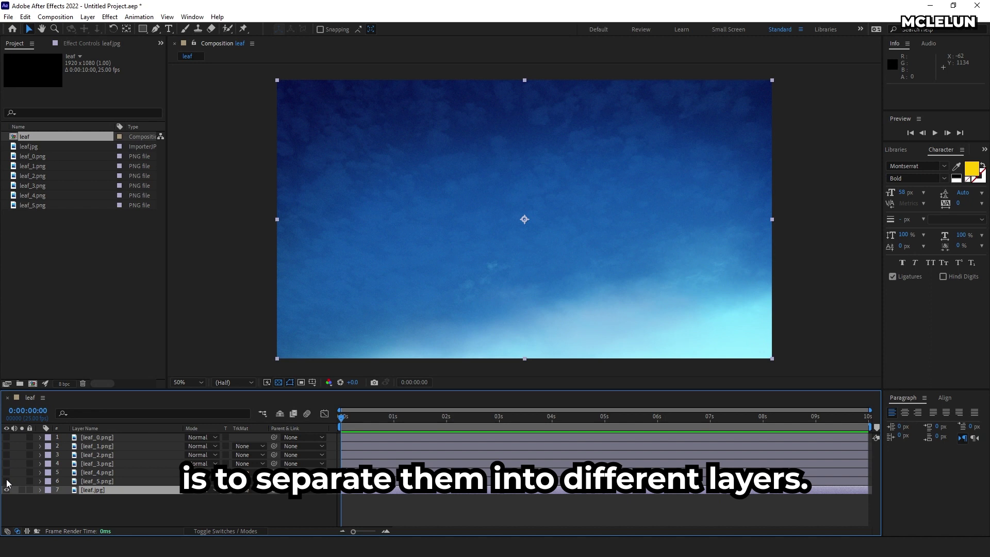
{"action": "left_click", "coordinate": [8, 473]}
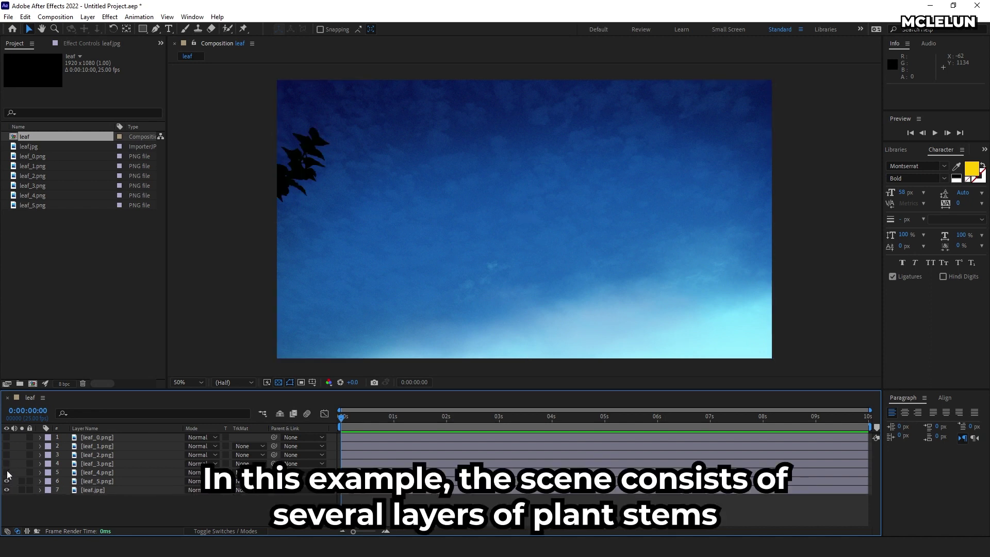
{"action": "left_click", "coordinate": [7, 464]}
{"action": "left_click", "coordinate": [7, 455]}
{"action": "left_click", "coordinate": [6, 446]}
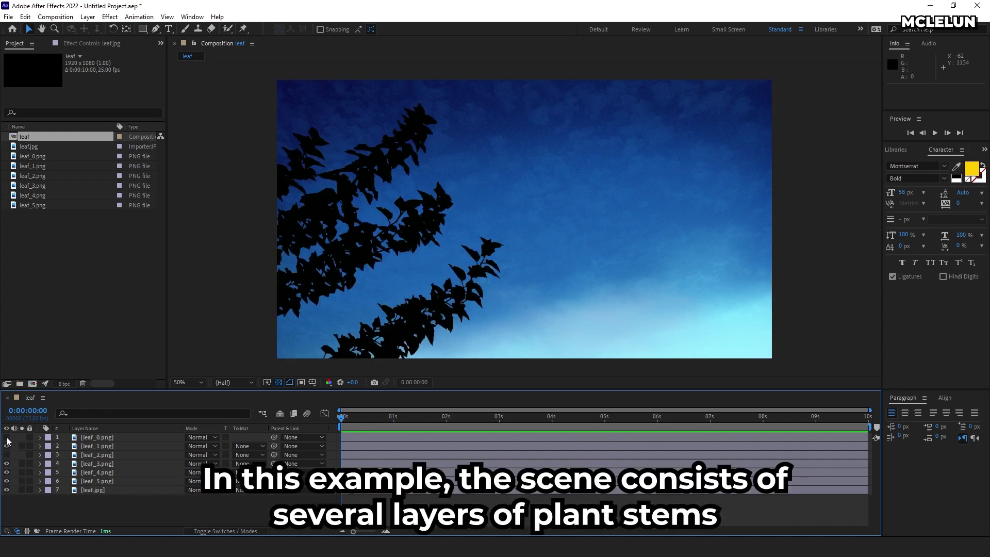
{"action": "left_click", "coordinate": [7, 437]}
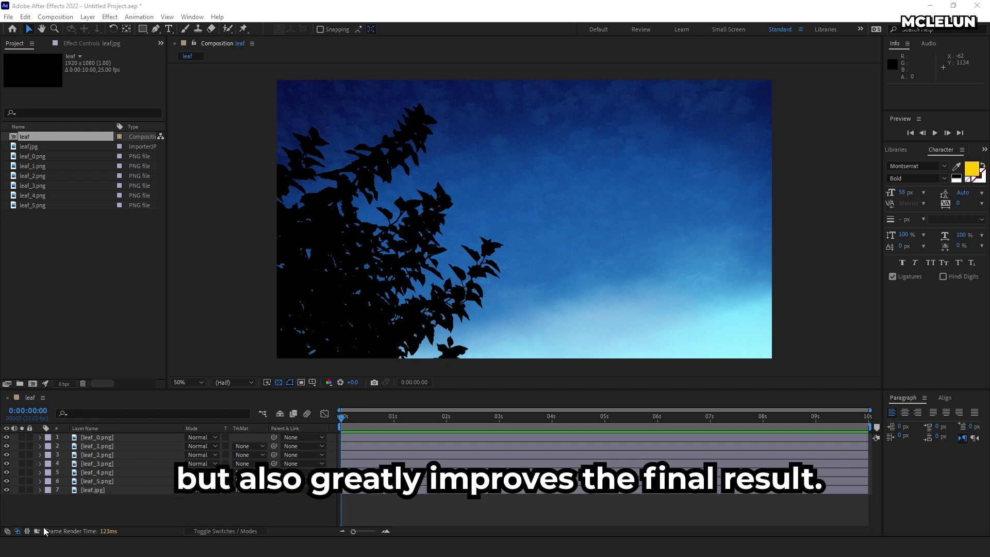
Solo the leaf.jpg background together with the leaf_4.png stem, and select the leaf_4.png layer.
{"action": "left_click", "coordinate": [21, 490]}
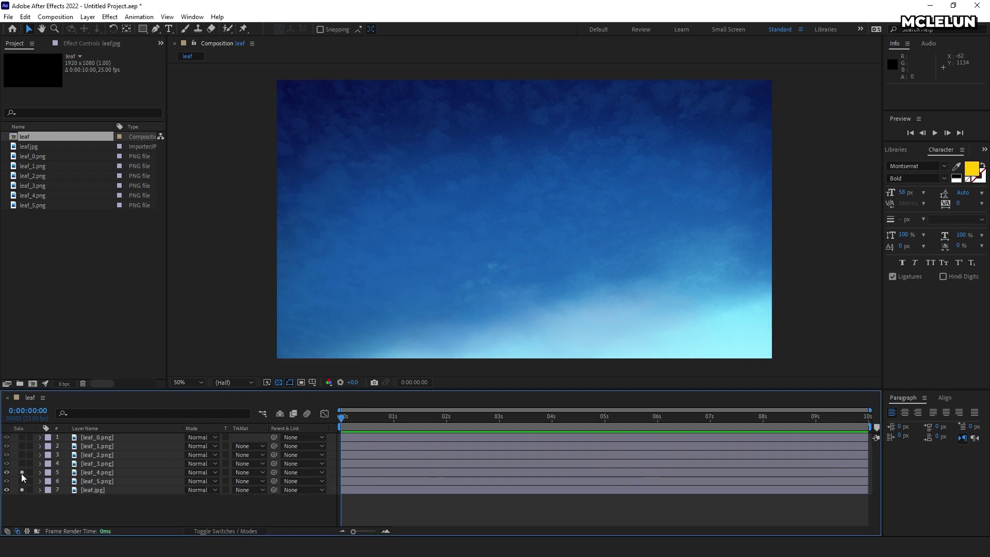
{"action": "left_click", "coordinate": [22, 472]}
{"action": "left_click", "coordinate": [403, 329]}
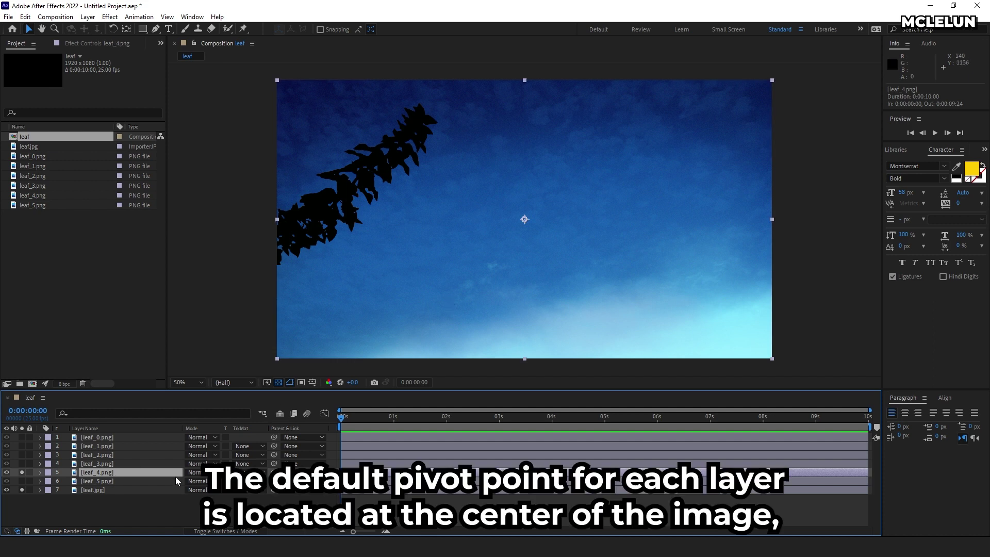
Try rotating the leaf_4.png layer around its centred anchor point, and reset its rotation to 0.
{"action": "key", "text": "r"}
{"action": "left_click_drag", "start_coordinate": [202, 484], "coordinate": [219, 494]}
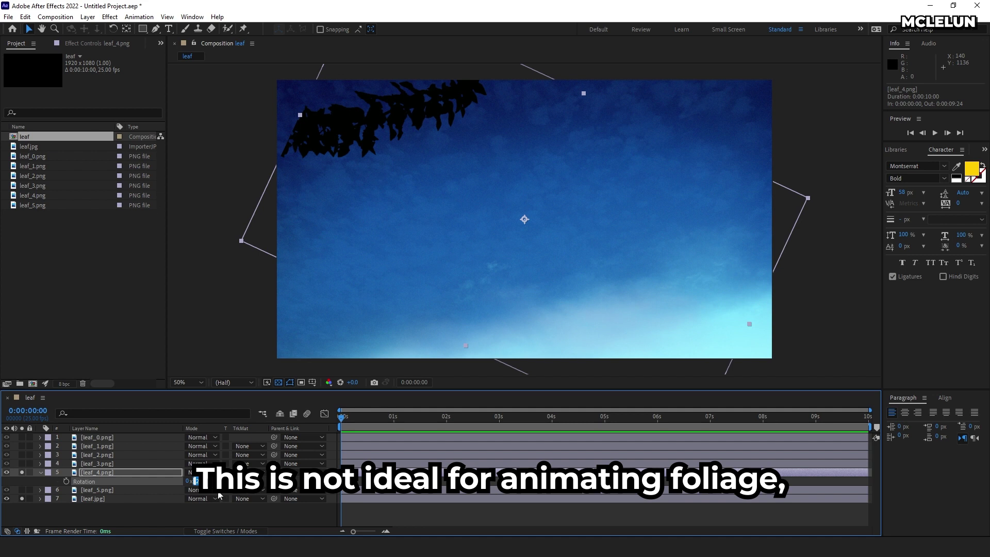
{"action": "type", "text": "0"}
{"action": "key", "text": "Return"}
Move the anchor point of leaf_4.png to the stem's base, just outside the left edge of the frame.
{"action": "left_click", "coordinate": [102, 472]}
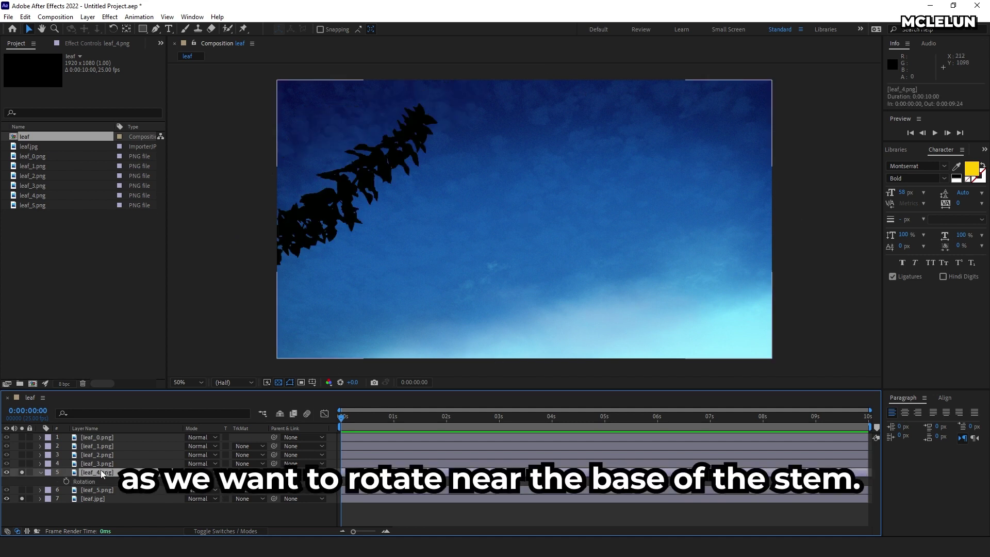
{"action": "key", "text": "y"}
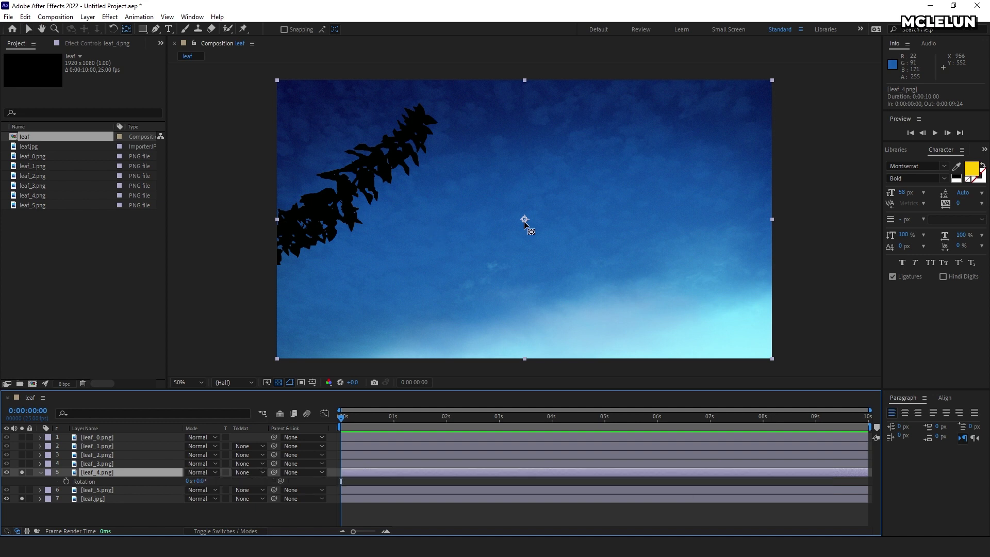
{"action": "left_click_drag", "start_coordinate": [524, 220], "coordinate": [260, 249]}
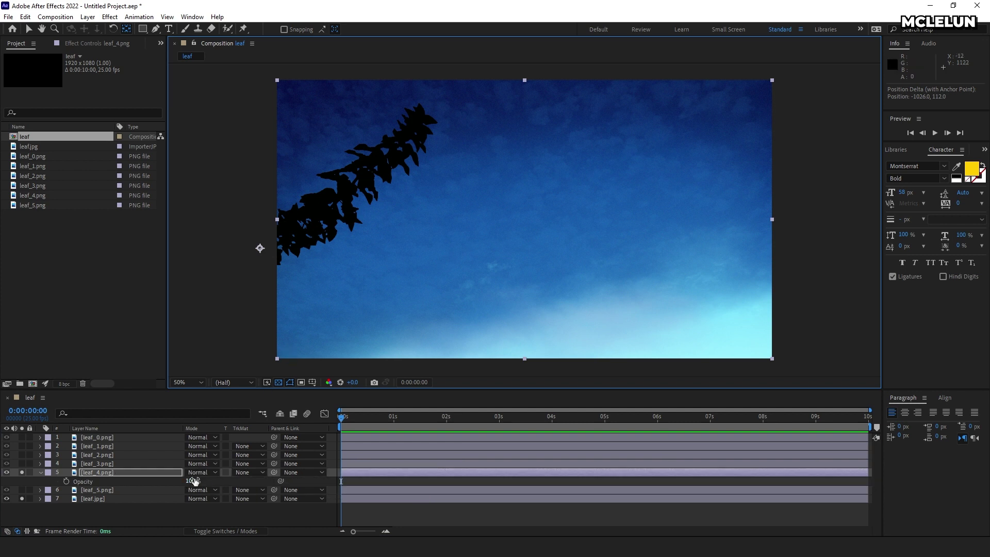
Add the expression wiggle(0.5,10) to the Rotation property of leaf_4.png.
{"action": "key", "text": "r"}
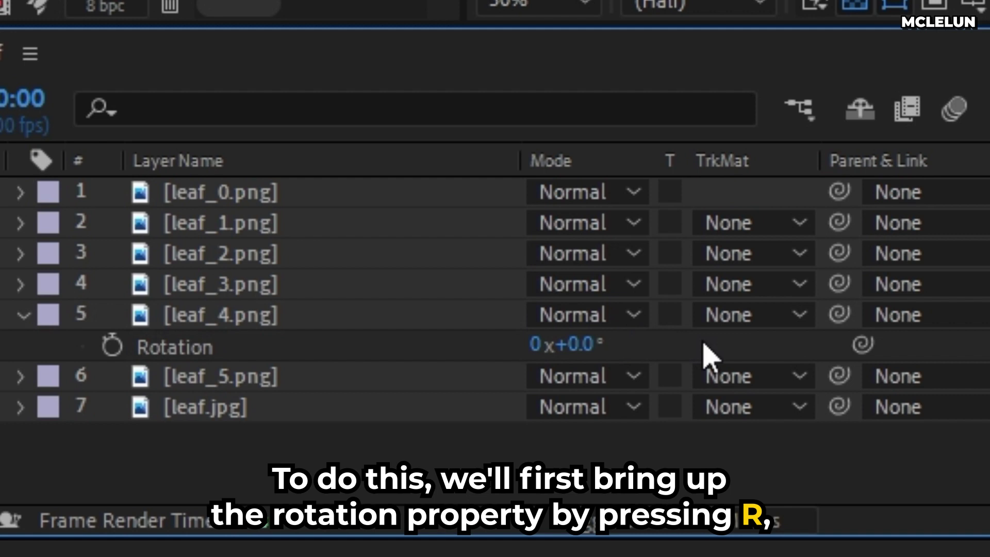
{"action": "left_click", "coordinate": [112, 346], "text": "alt"}
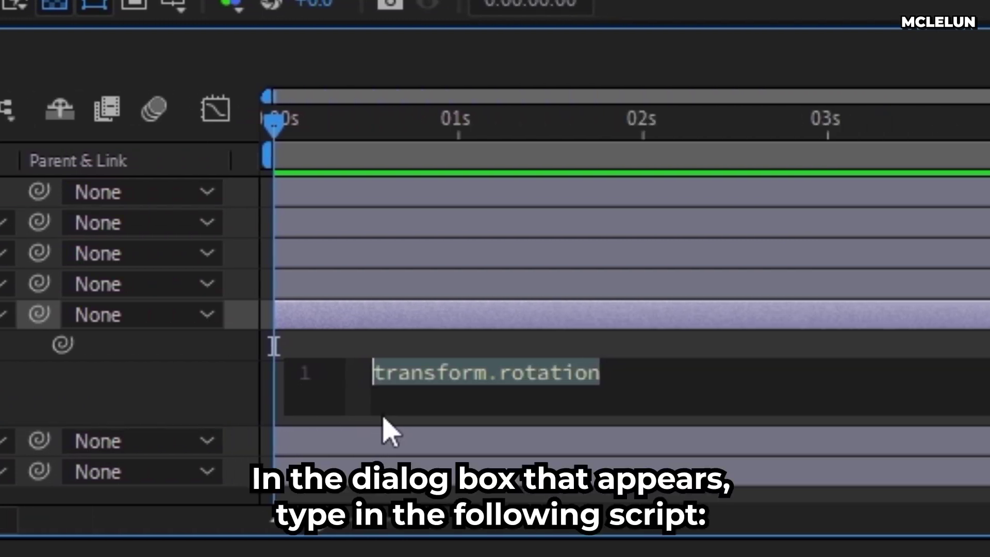
{"action": "type", "text": "wiggle"}
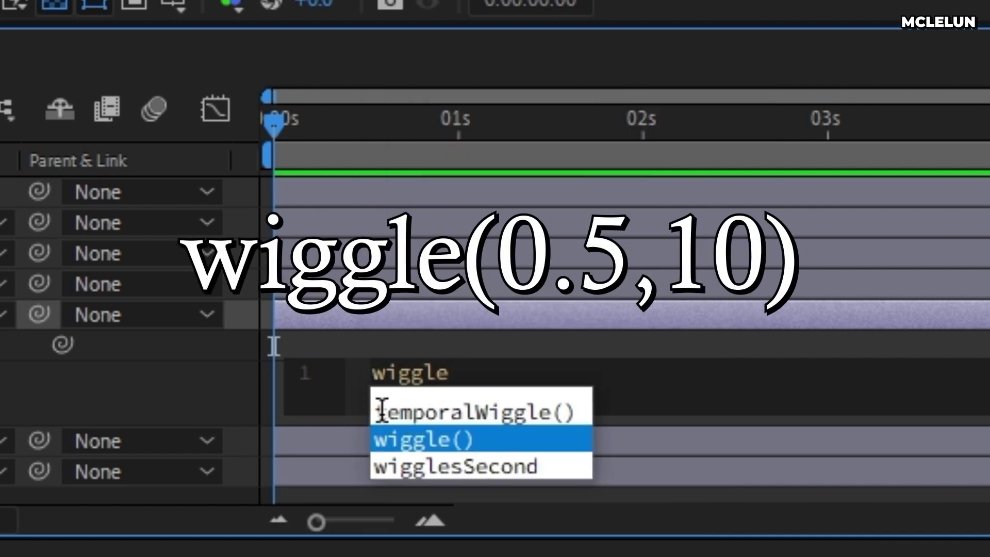
{"action": "key", "text": "Return"}
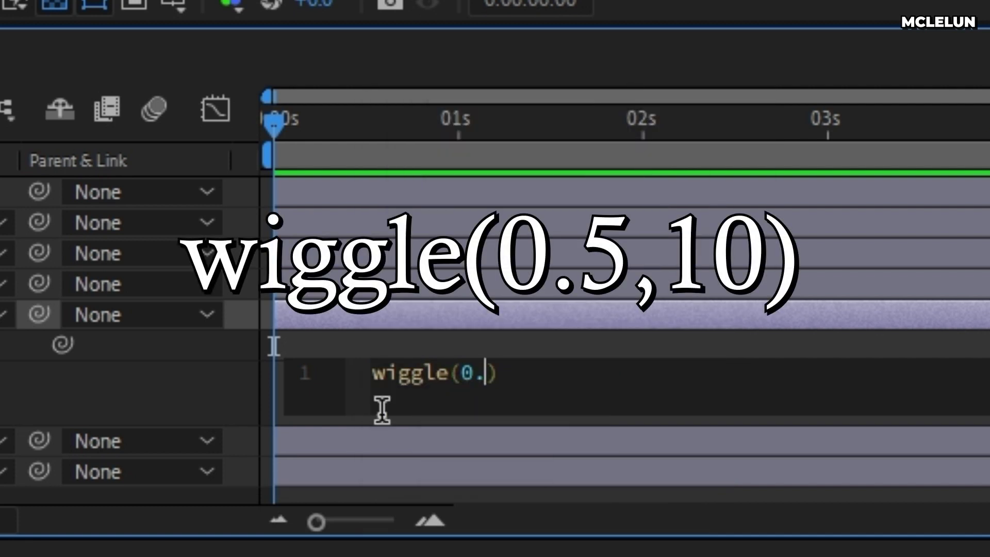
{"action": "left_click", "coordinate": [542, 124]}
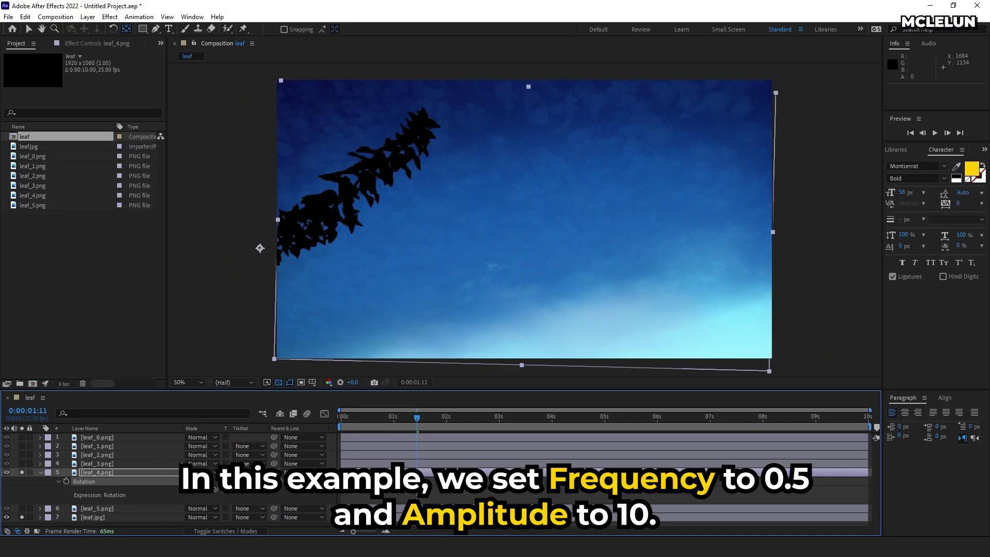
Preview the swaying motion of the leaf_4.png stem from near the start of the timeline.
{"action": "left_click_drag", "start_coordinate": [437, 418], "coordinate": [361, 410]}
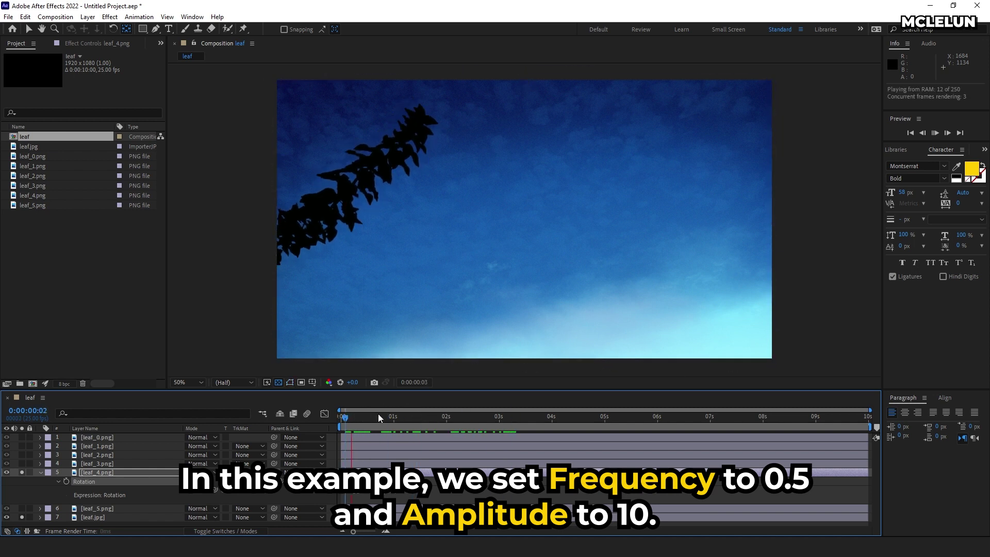
{"action": "key", "text": "space"}
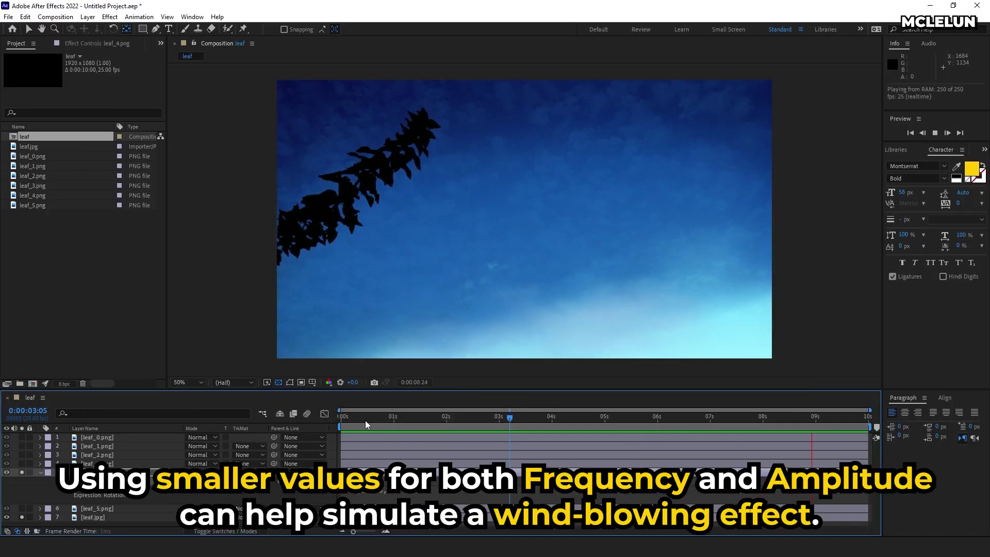
{"action": "left_click", "coordinate": [367, 424]}
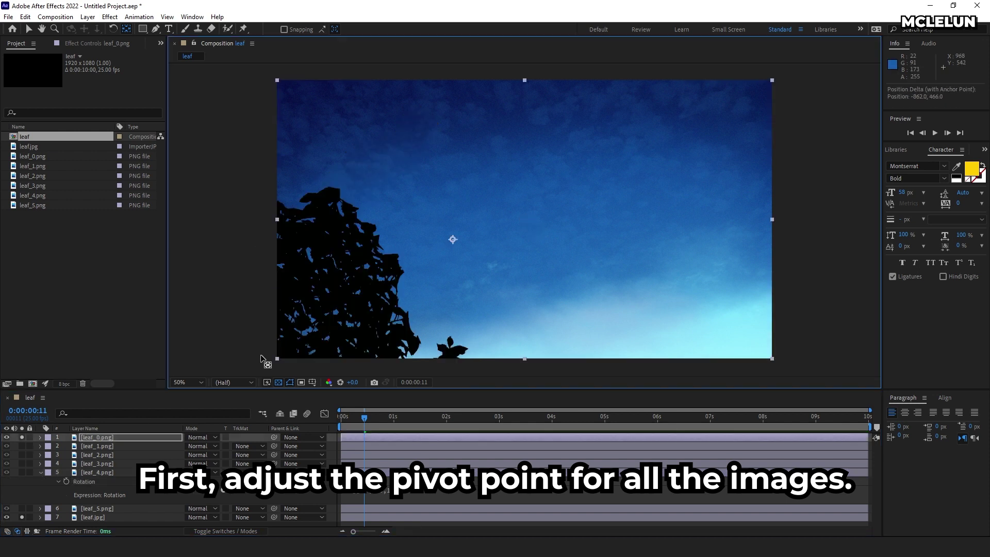
Isolate the remaining stem layers in turn and move each anchor point to the base of its stem.
{"action": "left_click", "coordinate": [97, 446]}
{"action": "left_click", "coordinate": [21, 455]}
{"action": "left_click_drag", "start_coordinate": [525, 219], "coordinate": [244, 314]}
{"action": "left_click", "coordinate": [83, 454]}
{"action": "left_click", "coordinate": [22, 463]}
{"action": "left_click", "coordinate": [97, 463]}
{"action": "key", "text": "ctrl+Down"}
{"action": "key", "text": "ctrl+Down"}
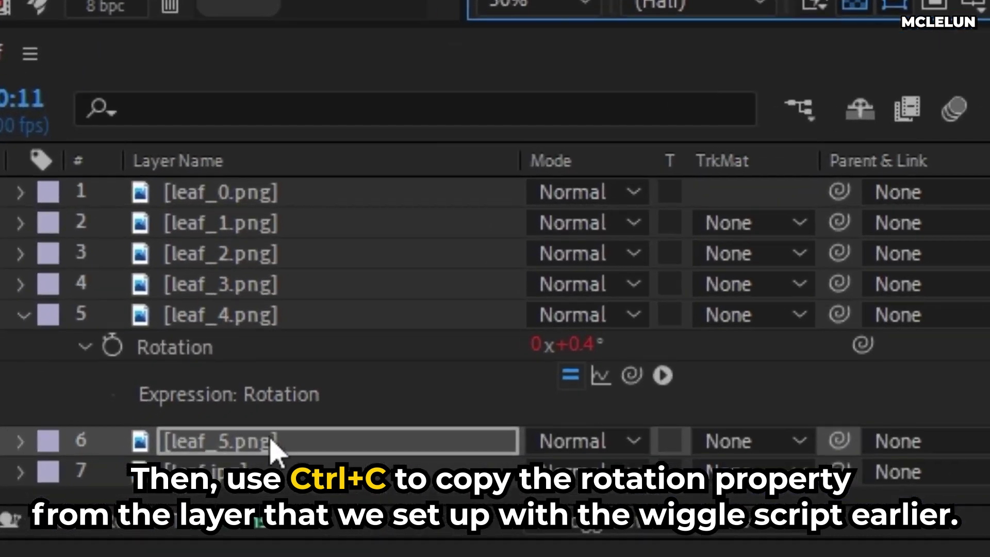
Copy the Rotation property with its wiggle expression from leaf_4.png and paste it onto layers leaf_0.png through leaf_5.png.
{"action": "left_click", "coordinate": [198, 347]}
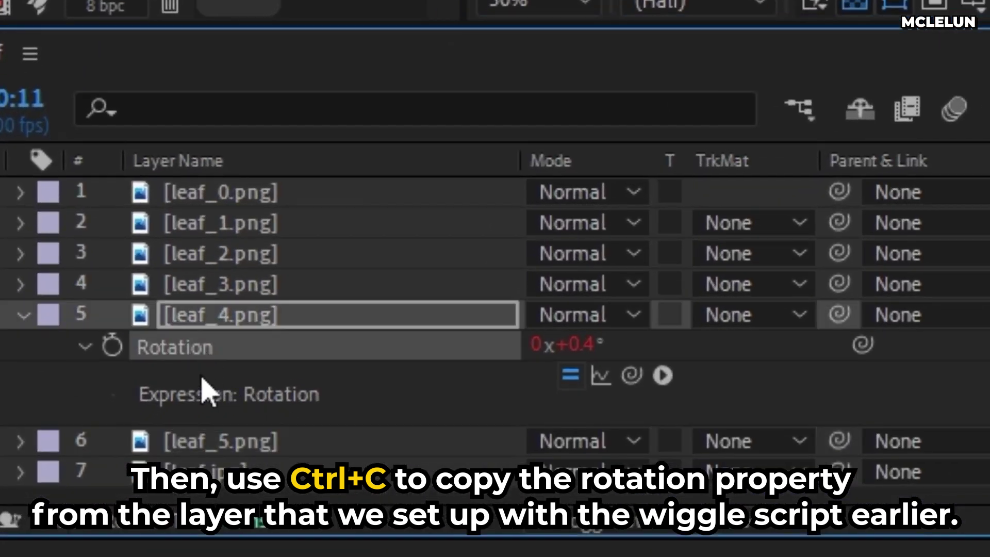
{"action": "left_click", "coordinate": [22, 316]}
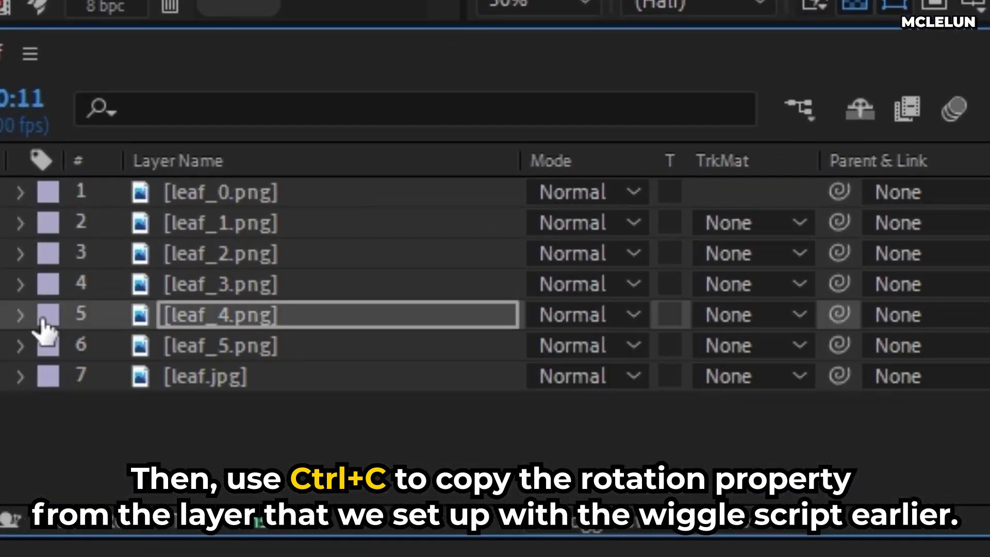
{"action": "left_click", "coordinate": [232, 356]}
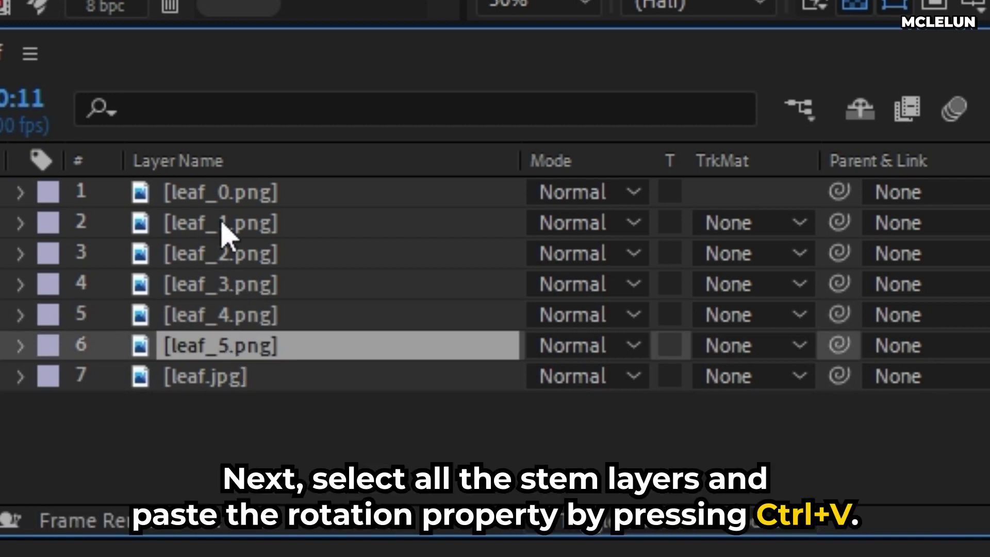
{"action": "left_click", "coordinate": [249, 196], "text": "shift"}
{"action": "key", "text": "ctrl+v"}
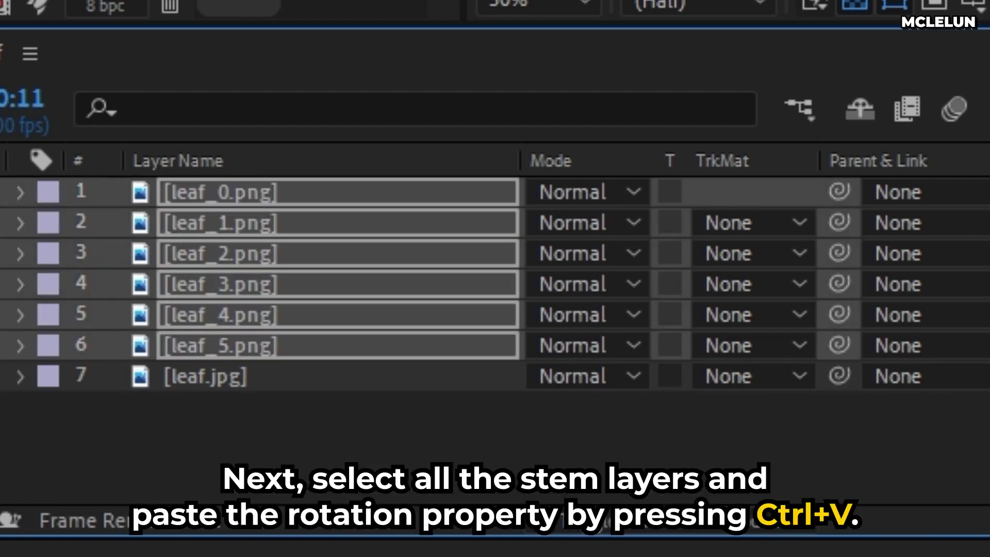
{"action": "key", "text": "F2"}
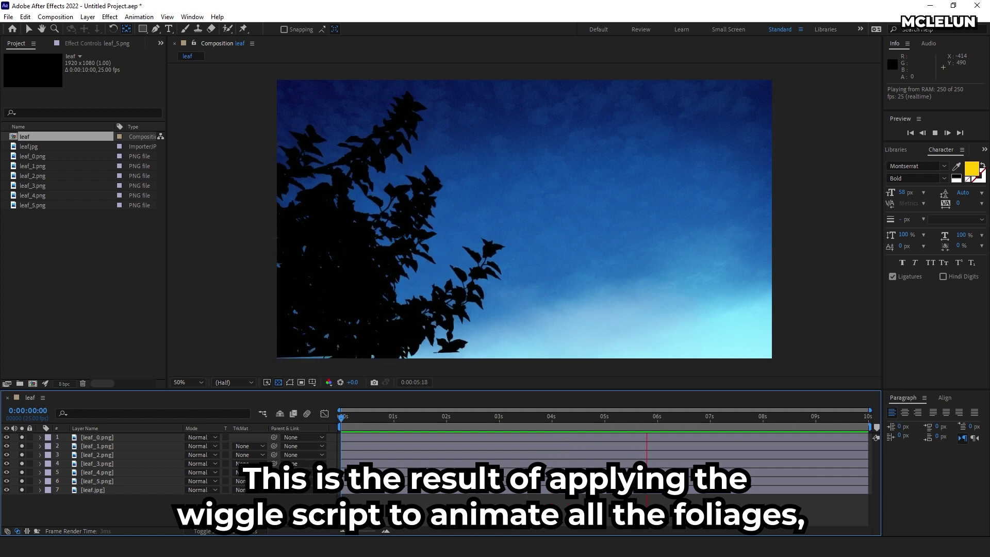
Move the playhead to 0:00:08:23, keep only leaf_1.png and the leaf.jpg background soloed, and select leaf_1.png.
{"action": "left_click_drag", "start_coordinate": [365, 421], "coordinate": [813, 409]}
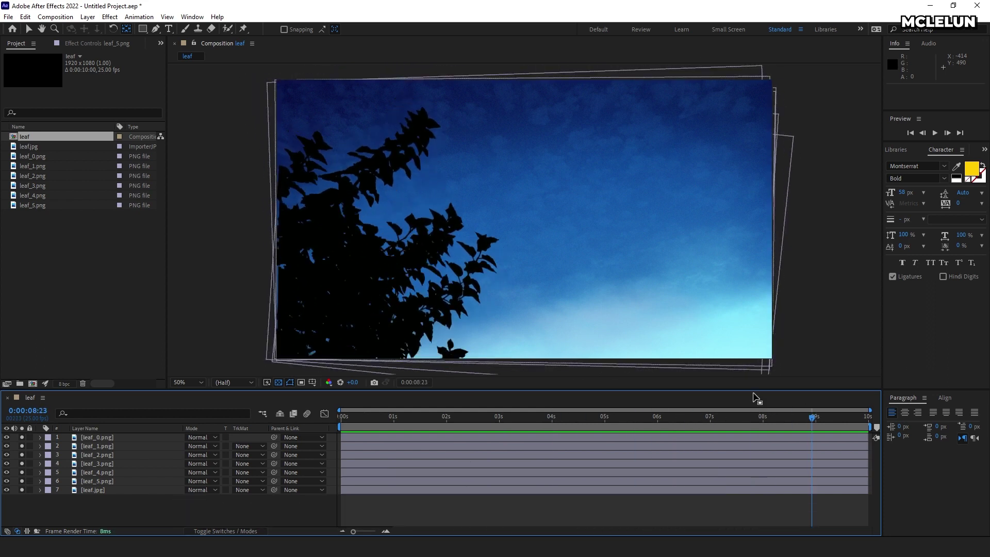
{"action": "left_click_drag", "start_coordinate": [22, 480], "coordinate": [22, 437]}
{"action": "left_click", "coordinate": [22, 446]}
{"action": "left_click", "coordinate": [104, 446]}
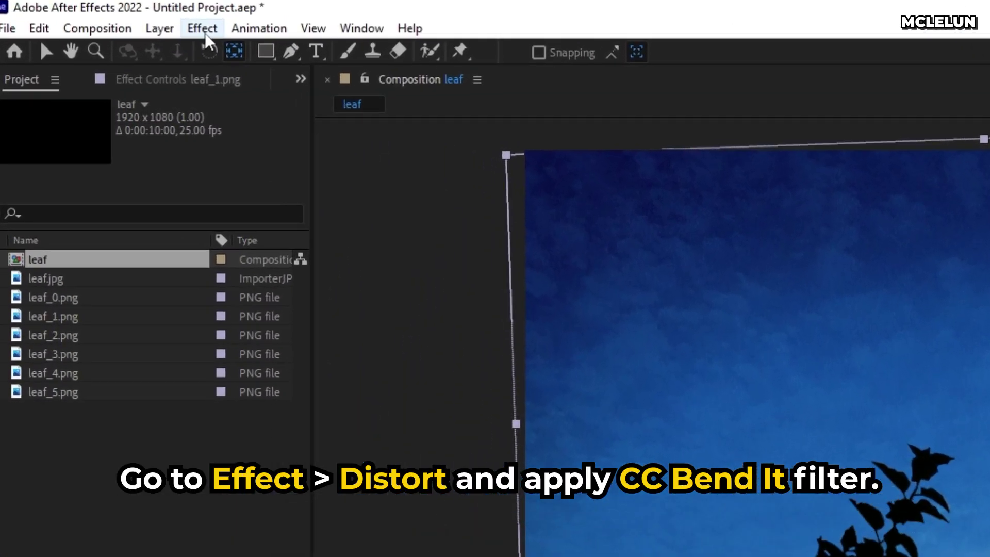
Apply CC Bend It to leaf_1.png, placing Start at the stem's base (232.5, 1135.4) and End beyond its tip (859.5, 576.8).
{"action": "left_click", "coordinate": [111, 18]}
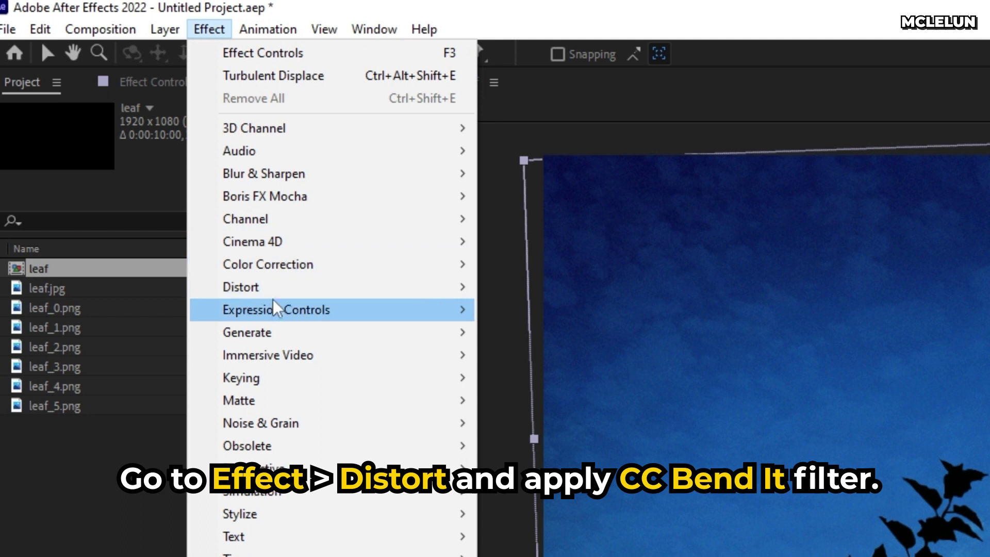
{"action": "mouse_move", "coordinate": [280, 287]}
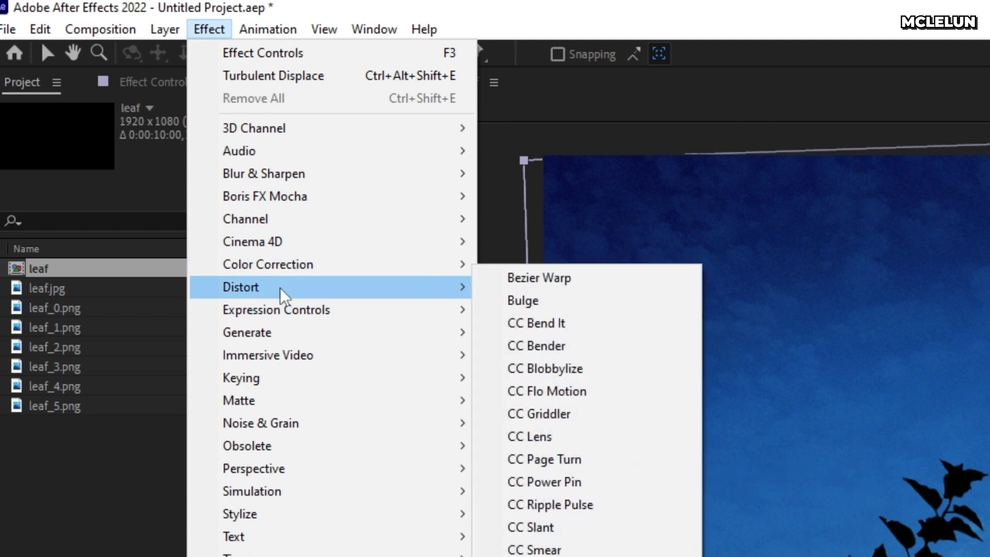
{"action": "left_click", "coordinate": [549, 324]}
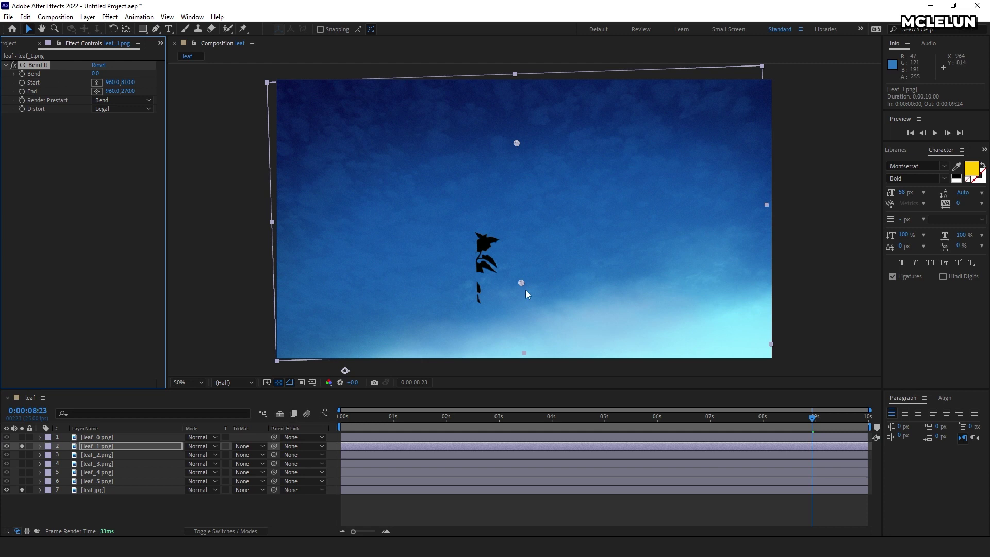
{"action": "left_click_drag", "start_coordinate": [522, 283], "coordinate": [339, 373]}
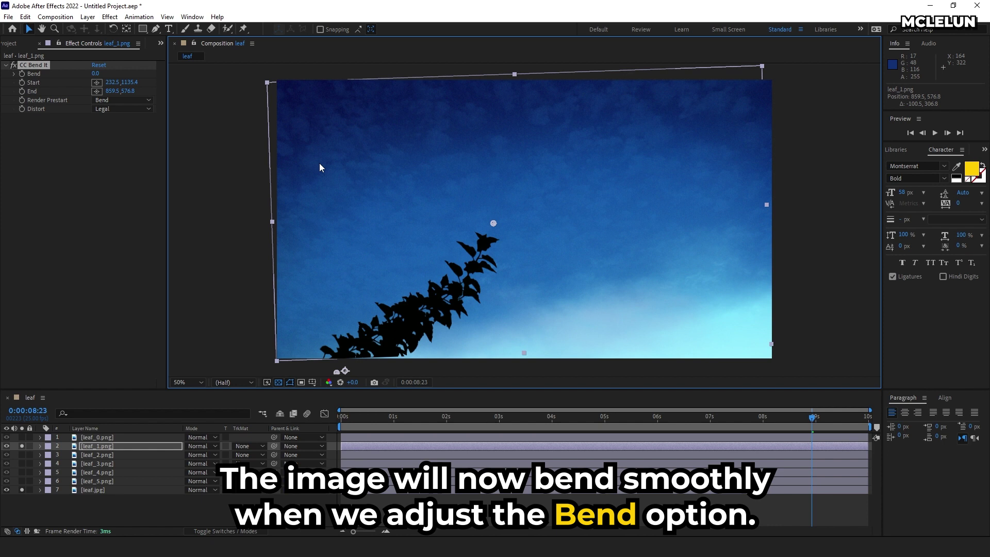
Try out different Bend amounts on the leaf_1.png stem, and reset Bend to 0.
{"action": "left_click_drag", "start_coordinate": [96, 74], "coordinate": [101, 97]}
{"action": "left_click", "coordinate": [98, 74]}
{"action": "type", "text": "0"}
{"action": "left_click", "coordinate": [125, 75]}
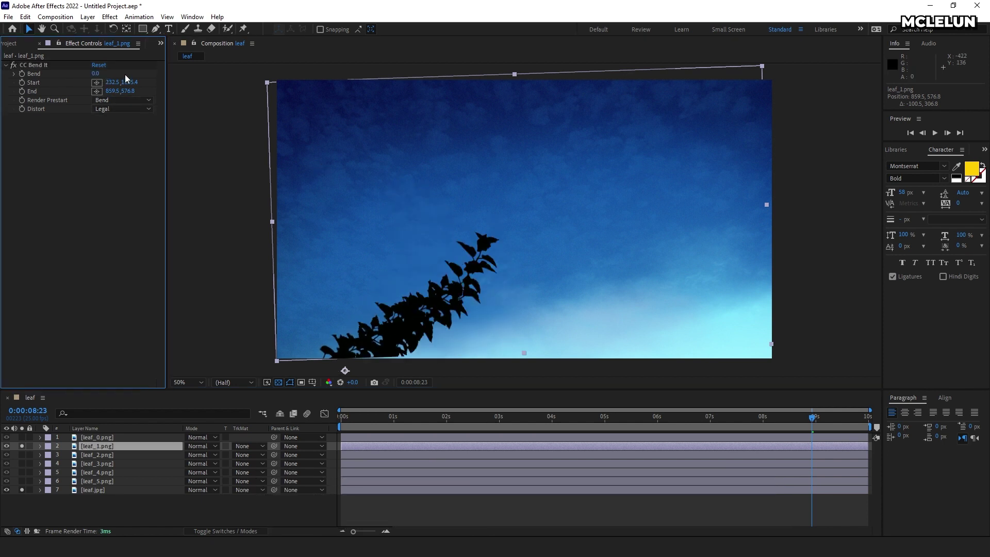
Add the expression wiggle(0.5,10) to the Bend property of leaf_1.png and preview the motion.
{"action": "left_click", "coordinate": [22, 73], "text": "alt"}
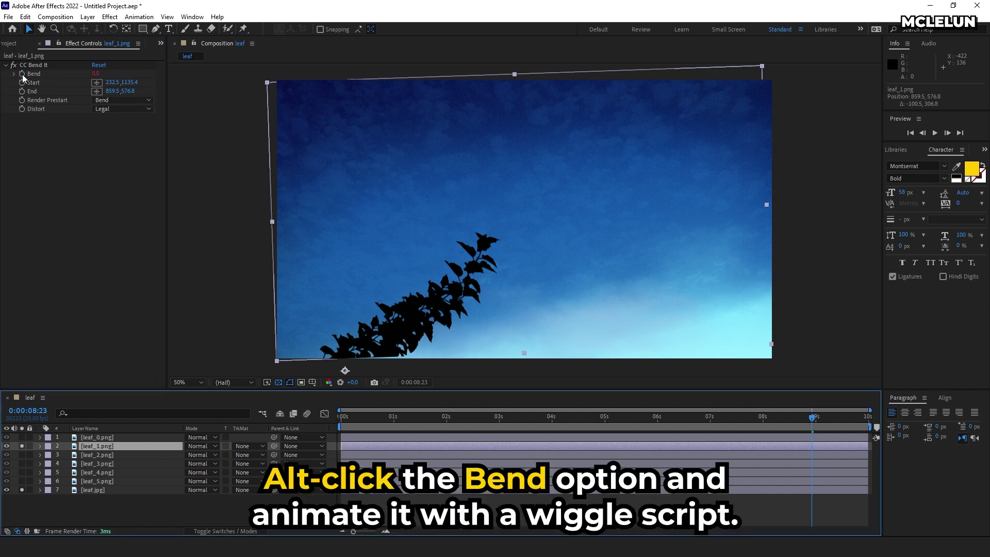
{"action": "type", "text": "wigg"}
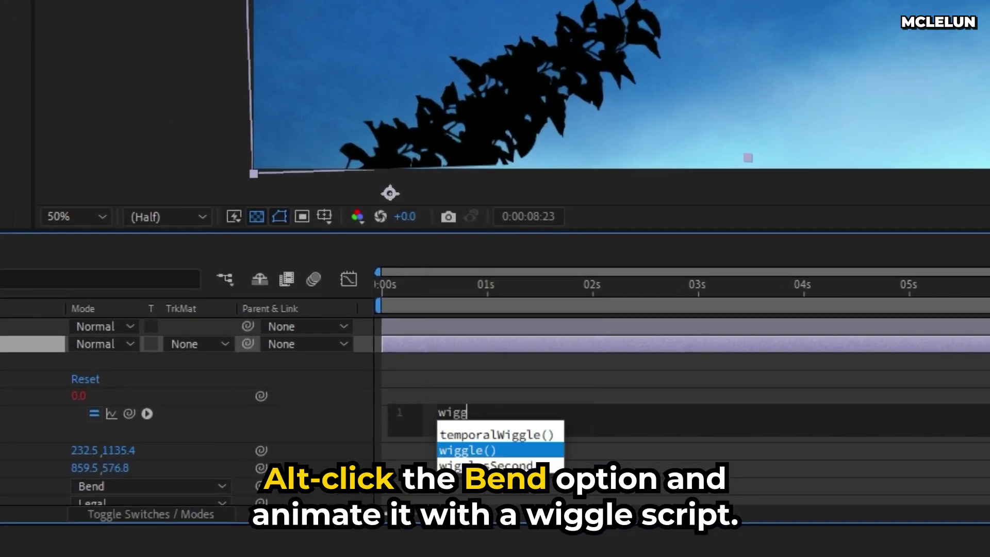
{"action": "type", "text": "le"}
{"action": "key", "text": "Return"}
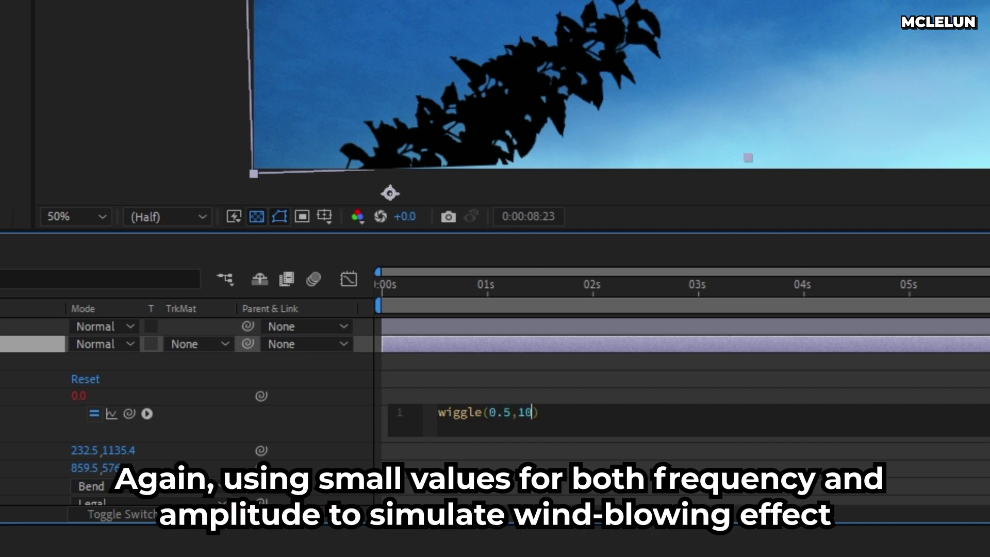
{"action": "left_click", "coordinate": [488, 293]}
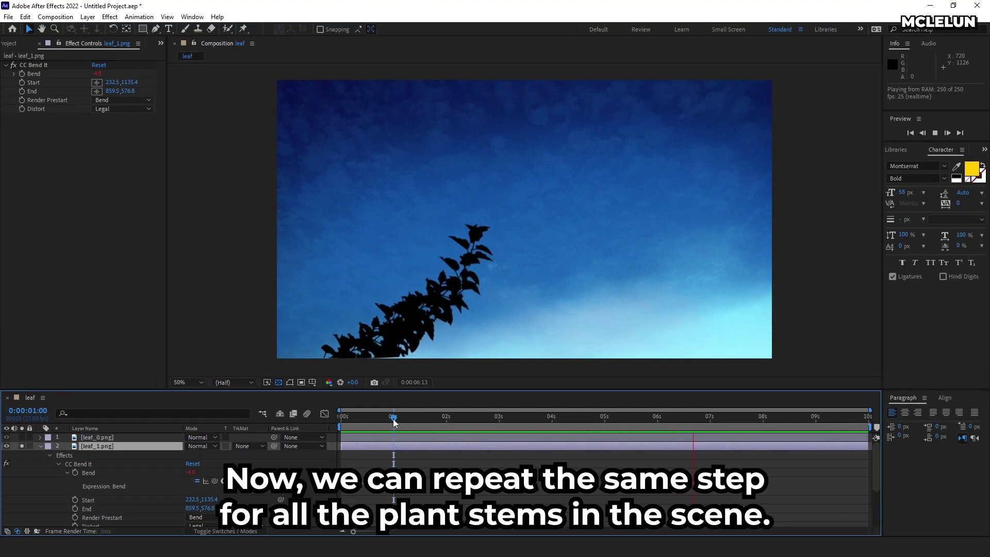
Stop the preview, copy CC Bend It from leaf_1.png, and paste it onto the soloed leaf_0.png with Start at (-114.2, 1154.5).
{"action": "key", "text": "space"}
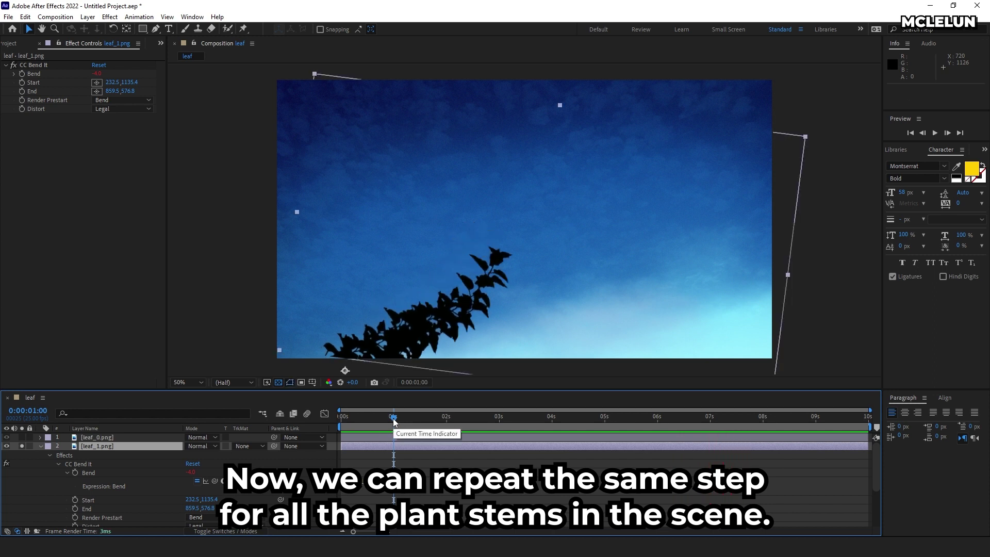
{"action": "left_click", "coordinate": [94, 464]}
{"action": "left_click", "coordinate": [41, 446]}
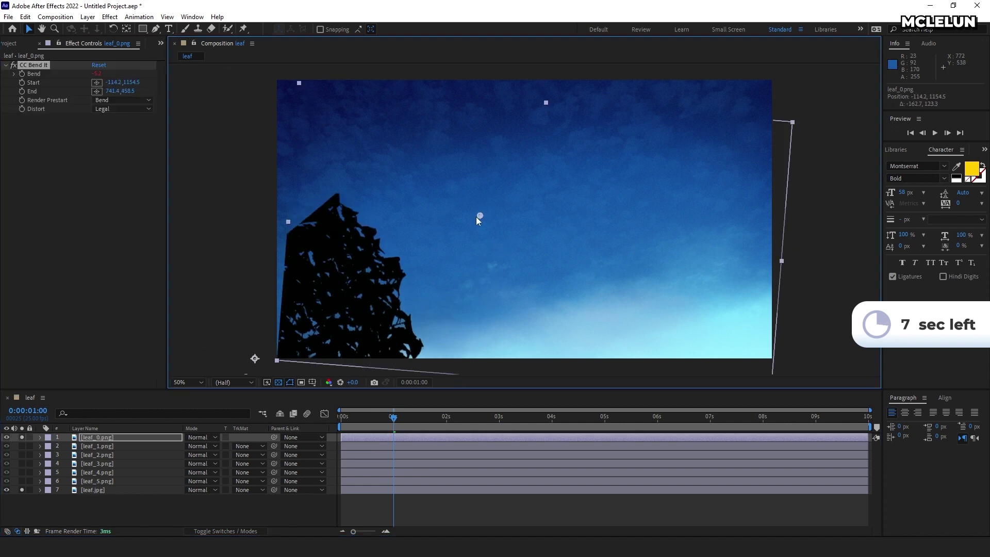
Solo leaf_2.png and leaf_3.png in turn and paste CC Bend It onto each, fitting its points to the stem (leaf_3.png Start at -245.0, 1036.9).
{"action": "left_click", "coordinate": [21, 455]}
{"action": "left_click", "coordinate": [97, 455]}
{"action": "left_click", "coordinate": [22, 464]}
{"action": "left_click", "coordinate": [97, 464]}
{"action": "left_click", "coordinate": [409, 417]}
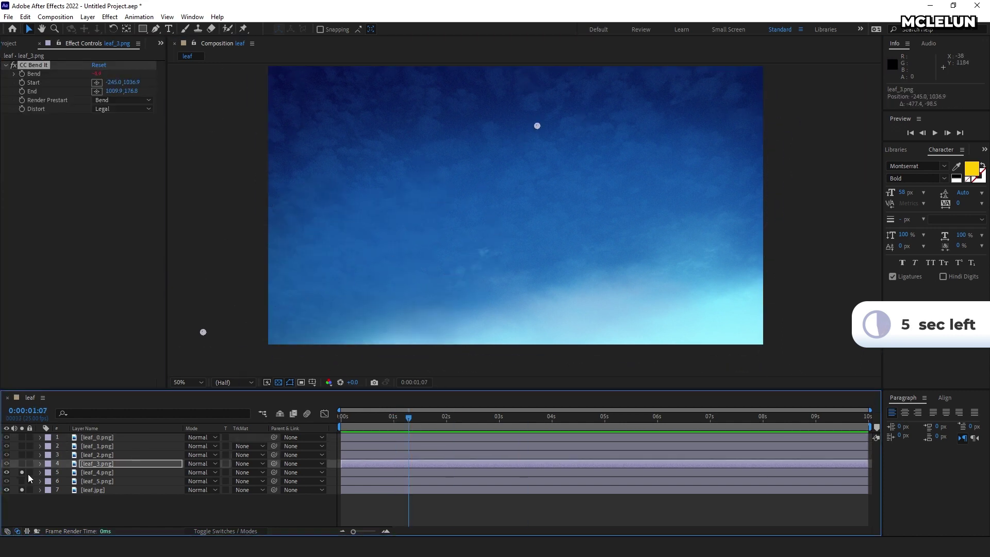
Solo leaf_4.png, paste CC Bend It onto it, reposition its Start point at the stem's base, and end the solo.
{"action": "left_click", "coordinate": [22, 472]}
{"action": "left_click", "coordinate": [97, 473]}
{"action": "left_click_drag", "start_coordinate": [203, 331], "coordinate": [219, 306]}
{"action": "left_click", "coordinate": [614, 416]}
{"action": "left_click", "coordinate": [21, 472]}
Solo leaf_5.png and paste CC Bend It onto it, placing Start at (-150.3, 491.9) and End at (244.1, 163.0).
{"action": "left_click", "coordinate": [22, 481]}
{"action": "left_click", "coordinate": [97, 481]}
{"action": "key", "text": "ctrl+v"}
{"action": "left_click_drag", "start_coordinate": [231, 217], "coordinate": [239, 230]}
Clear all remaining solos, preview all the swaying stems together, and move the playhead to 0:00:03:12.
{"action": "left_click_drag", "start_coordinate": [21, 481], "coordinate": [21, 490]}
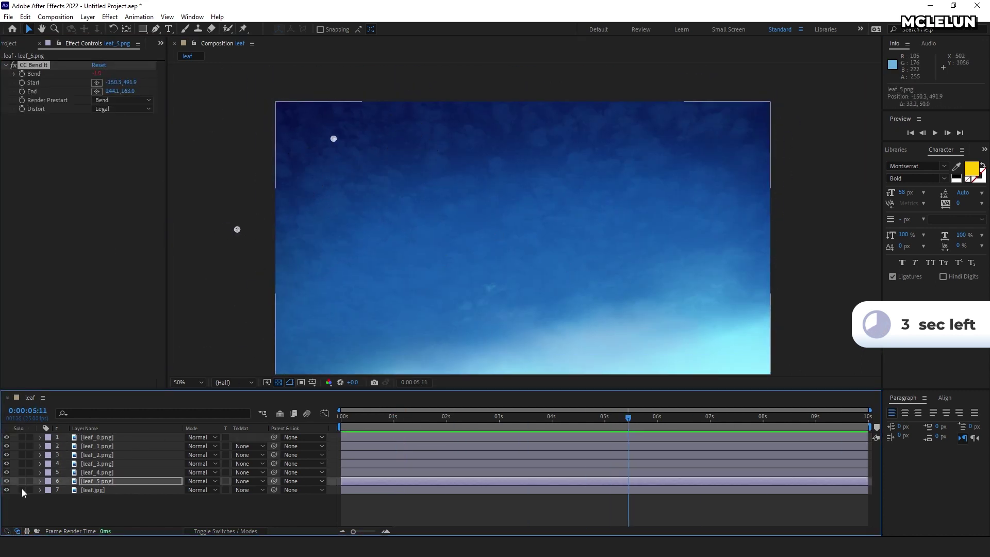
{"action": "left_click_drag", "start_coordinate": [353, 419], "coordinate": [454, 427]}
{"action": "key", "text": "space"}
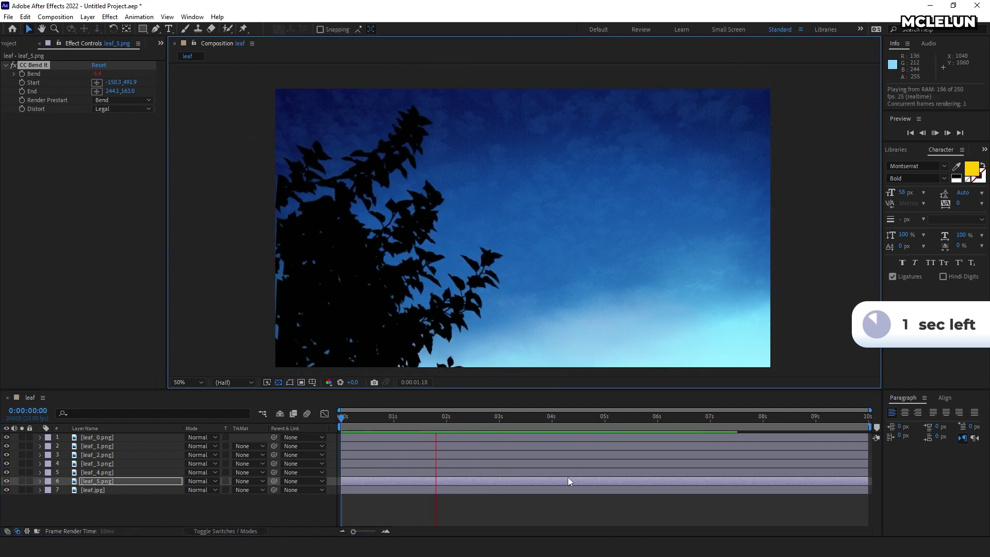
{"action": "left_click", "coordinate": [525, 419]}
Shift leaf_0.png through leaf_5.png together by (-54, 38) to hide the cropped edges, and preview the result.
{"action": "left_click", "coordinate": [110, 437], "text": "shift"}
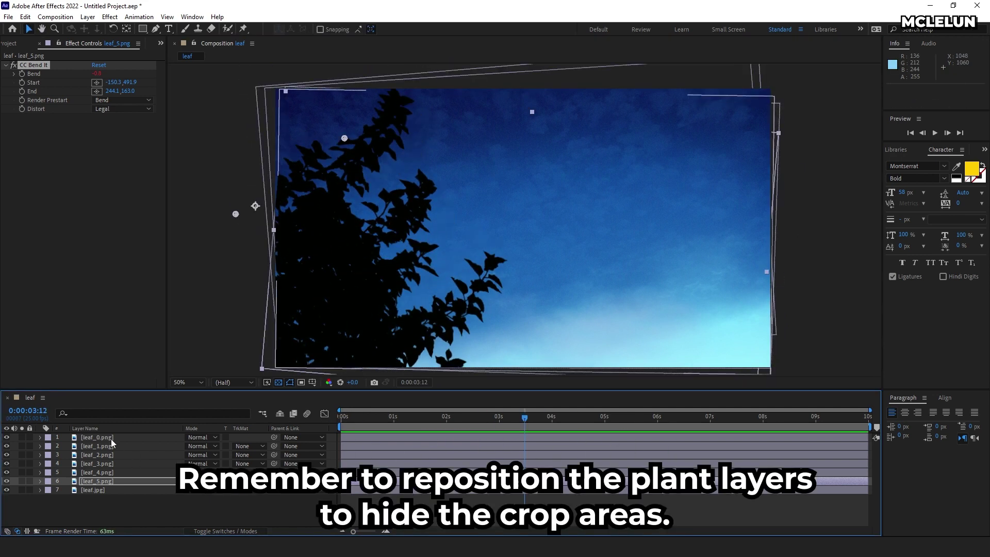
{"action": "left_click_drag", "start_coordinate": [378, 305], "coordinate": [365, 314]}
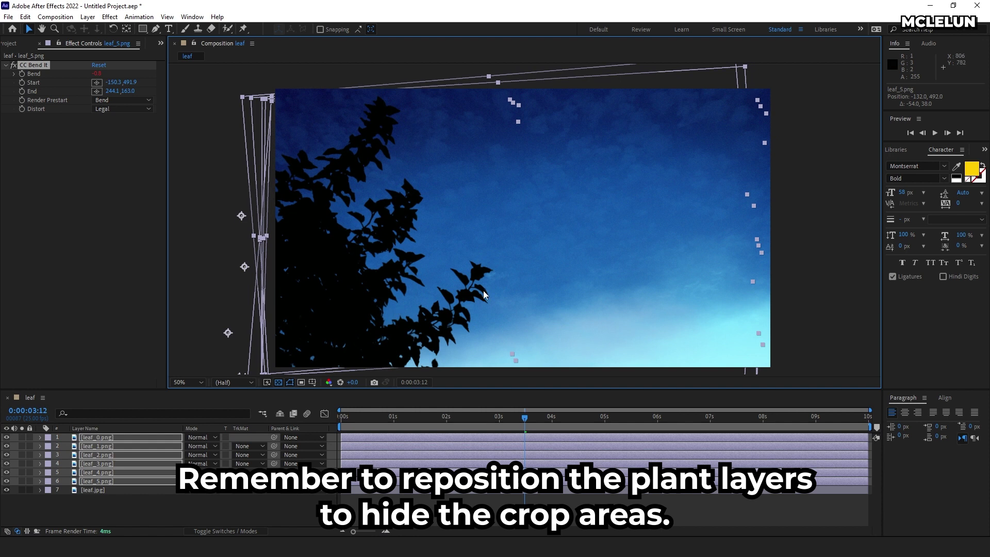
{"action": "key", "text": "space"}
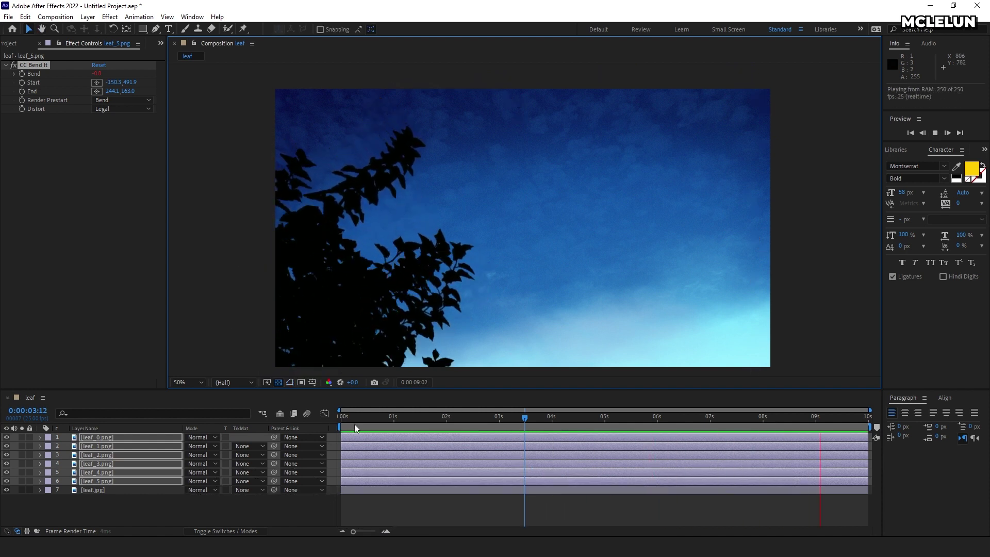
{"action": "left_click", "coordinate": [394, 424]}
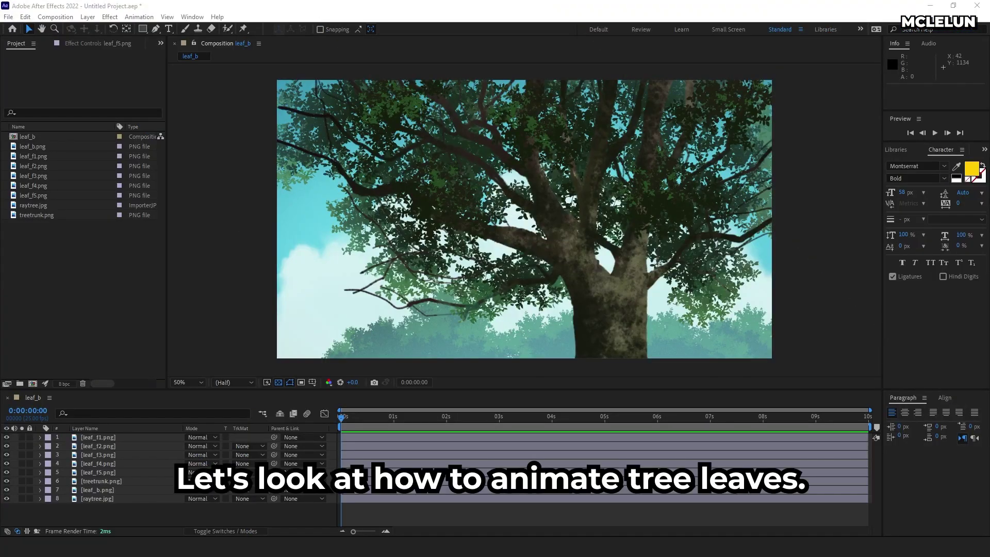
Hide every layer above raytree.jpg and reveal the front leaves, treetrunk.png and leaf_b.png one by one to examine how the tree is layered.
{"action": "left_click_drag", "start_coordinate": [7, 440], "coordinate": [7, 495]}
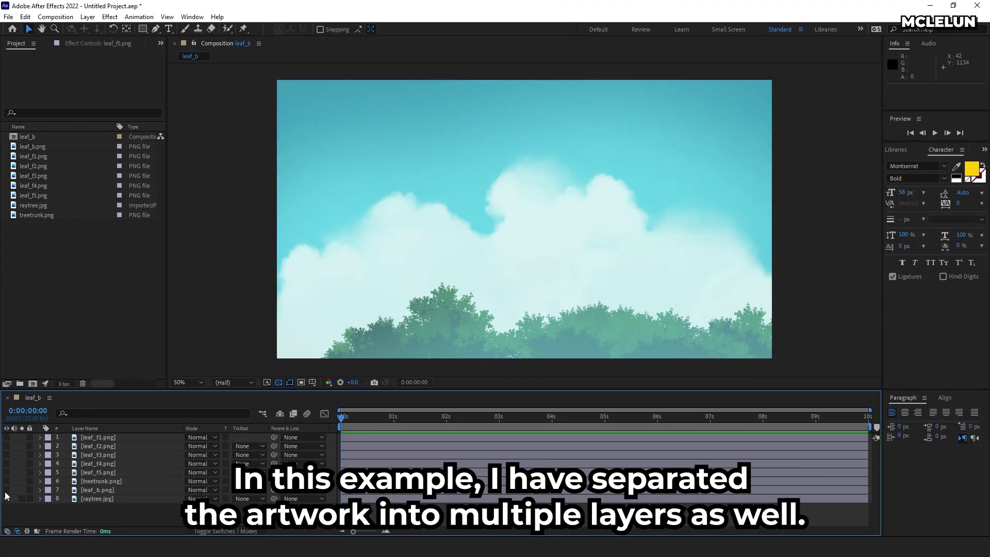
{"action": "left_click", "coordinate": [7, 439]}
{"action": "left_click", "coordinate": [6, 446]}
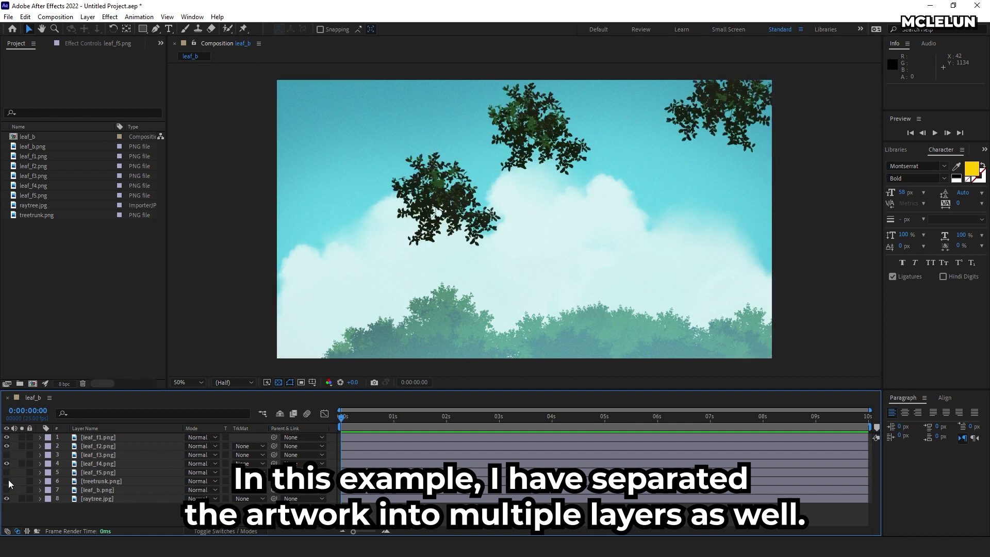
{"action": "left_click", "coordinate": [6, 455]}
{"action": "left_click", "coordinate": [7, 472]}
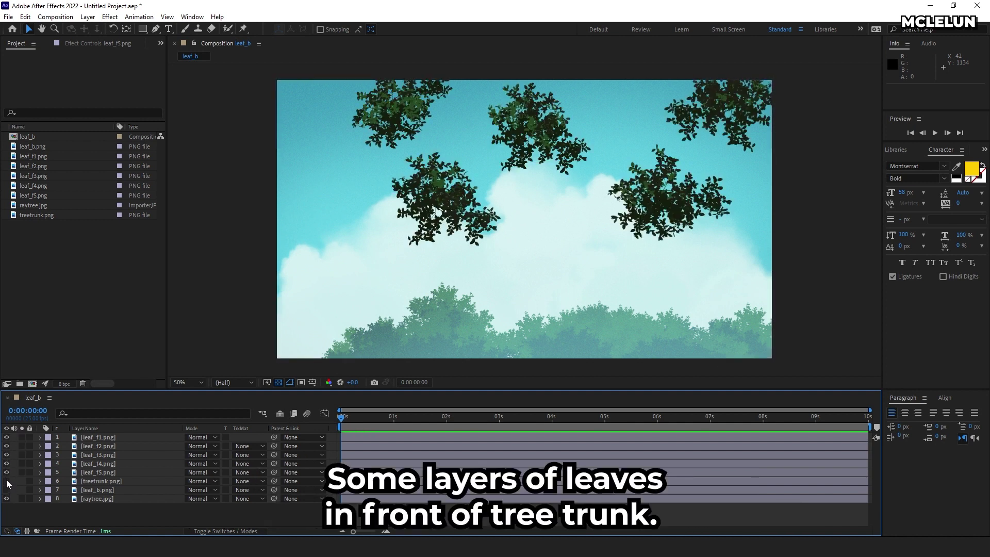
{"action": "left_click", "coordinate": [7, 481]}
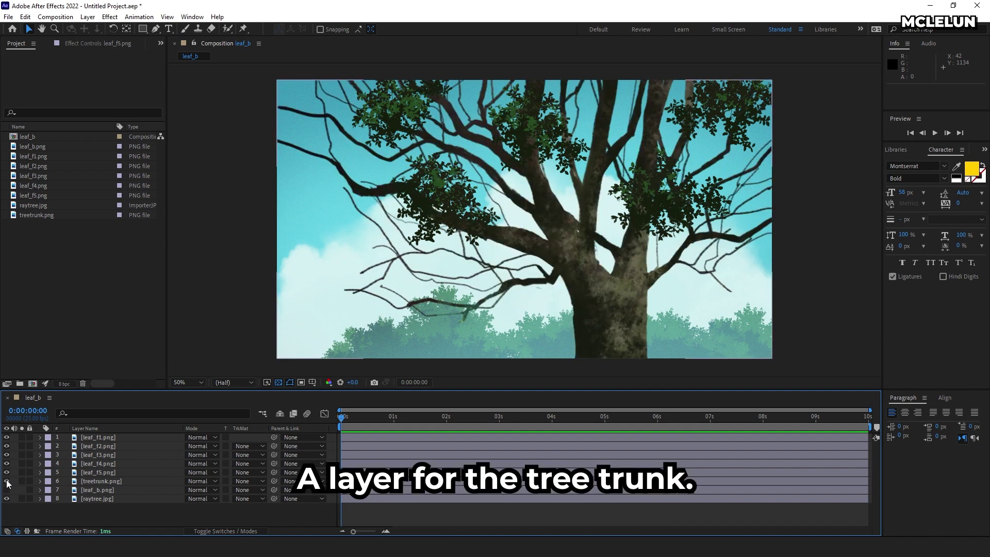
{"action": "left_click", "coordinate": [7, 490]}
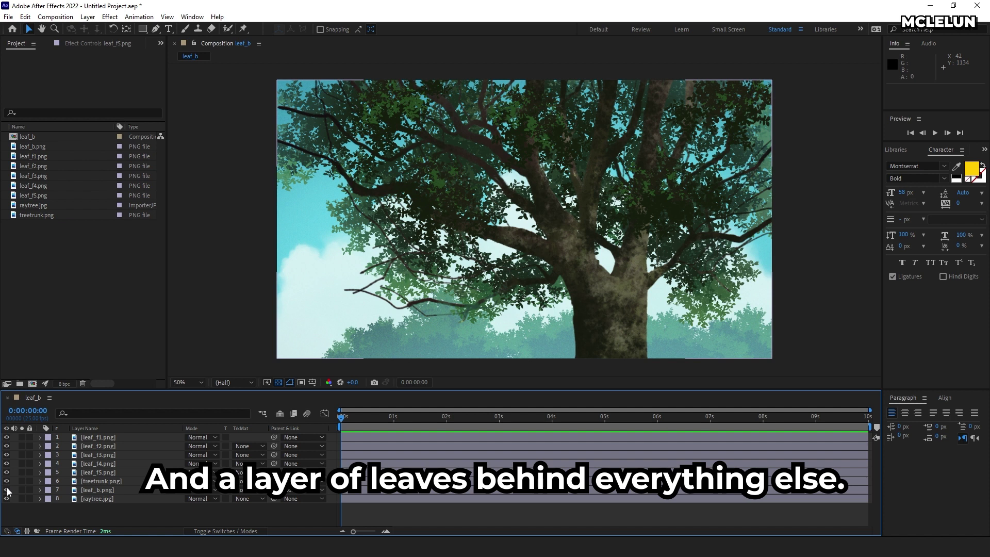
Solo raytree.jpg and leaf_f1.png, move leaf_f1.png's anchor point to the centre of its leaf cluster, and end the leaf_f1.png solo.
{"action": "left_click", "coordinate": [22, 499]}
{"action": "left_click", "coordinate": [21, 437]}
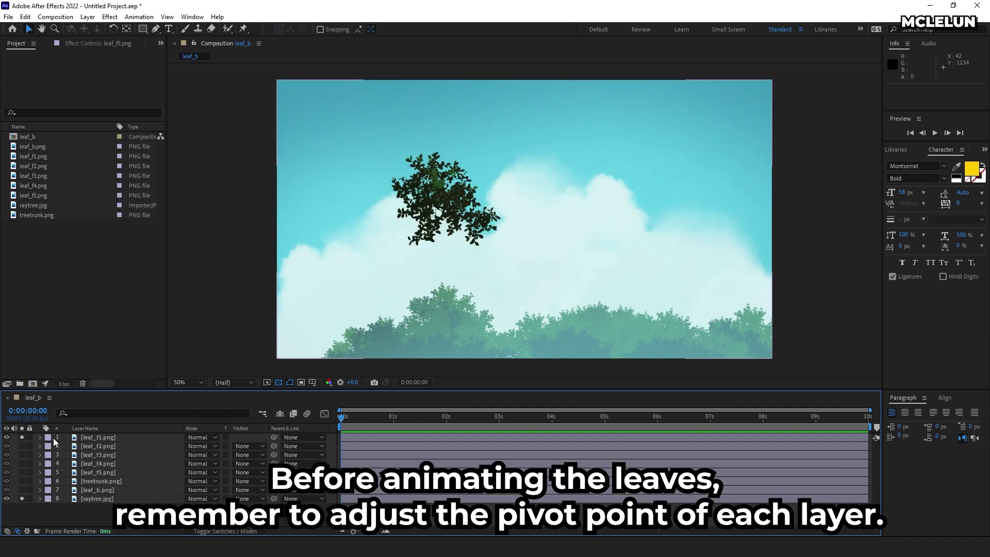
{"action": "left_click", "coordinate": [79, 438]}
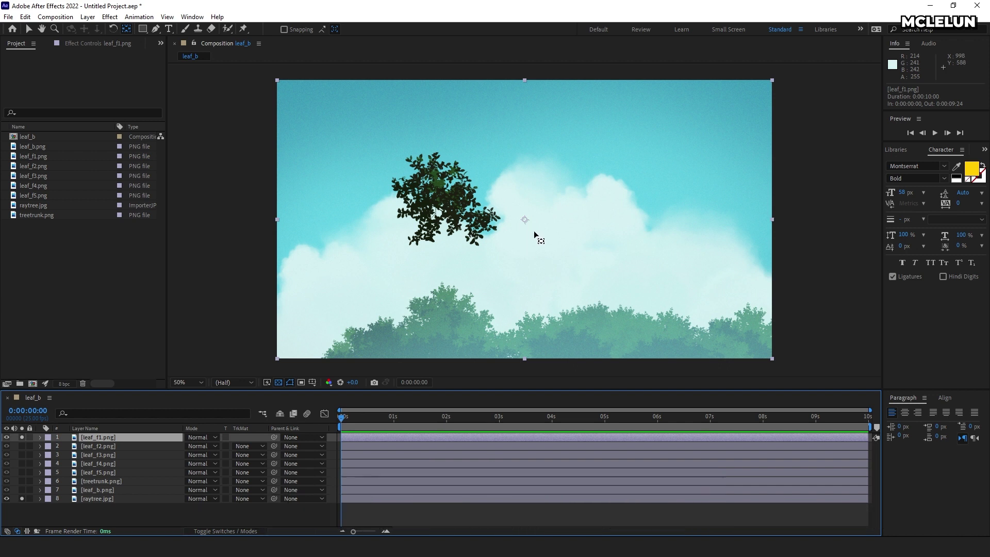
{"action": "left_click_drag", "start_coordinate": [525, 220], "coordinate": [443, 199]}
{"action": "left_click", "coordinate": [22, 438]}
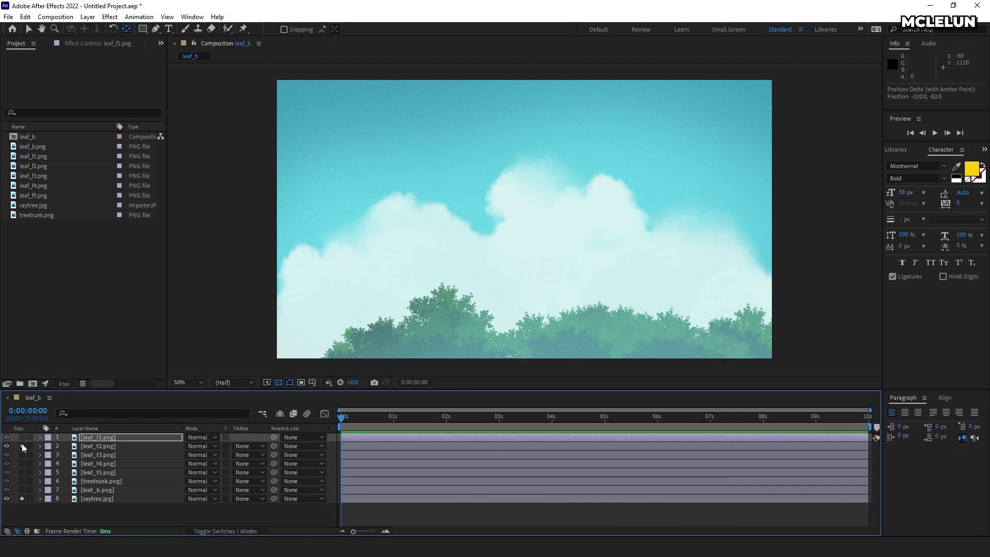
Solo leaf_f2.png, move its anchor point by (38, -368) to the centre of its leaves, and end its solo.
{"action": "left_click", "coordinate": [21, 446]}
{"action": "left_click", "coordinate": [98, 446]}
{"action": "left_click_drag", "start_coordinate": [524, 219], "coordinate": [535, 124]}
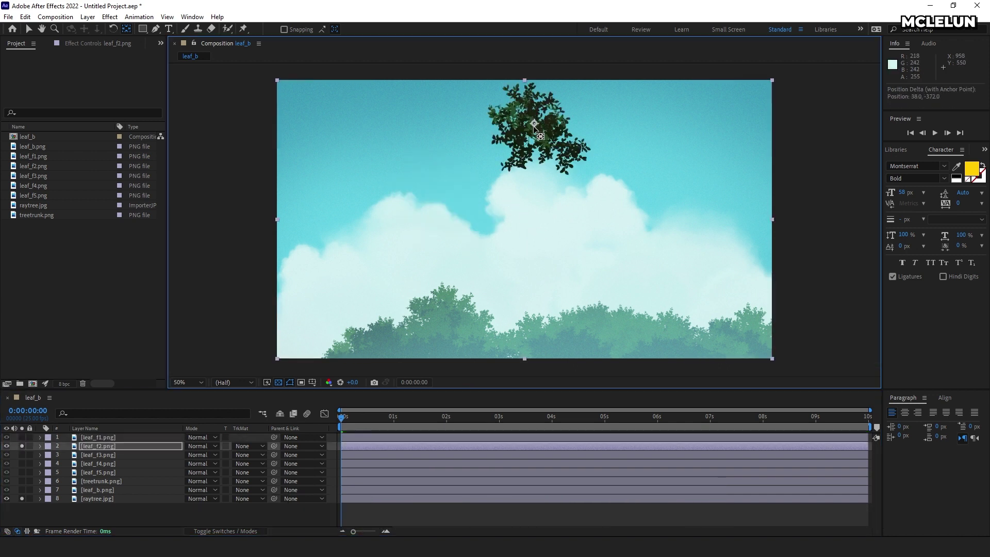
{"action": "left_click", "coordinate": [22, 446]}
Solo leaf_f3.png and leaf_f4.png in turn, moving each layer's anchor point to the centre of its leaf cluster.
{"action": "left_click", "coordinate": [21, 455]}
{"action": "left_click", "coordinate": [660, 216]}
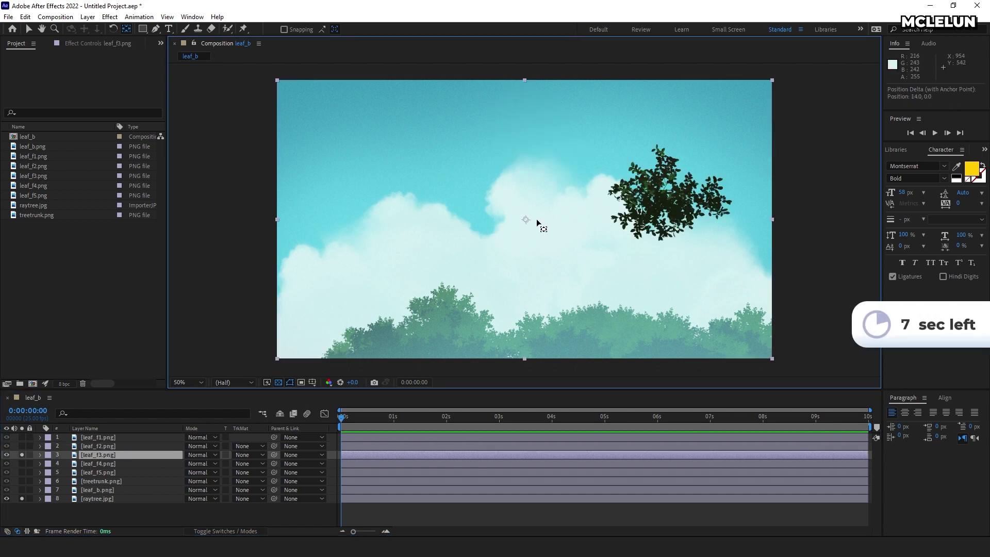
{"action": "left_click", "coordinate": [21, 455]}
{"action": "left_click", "coordinate": [92, 464]}
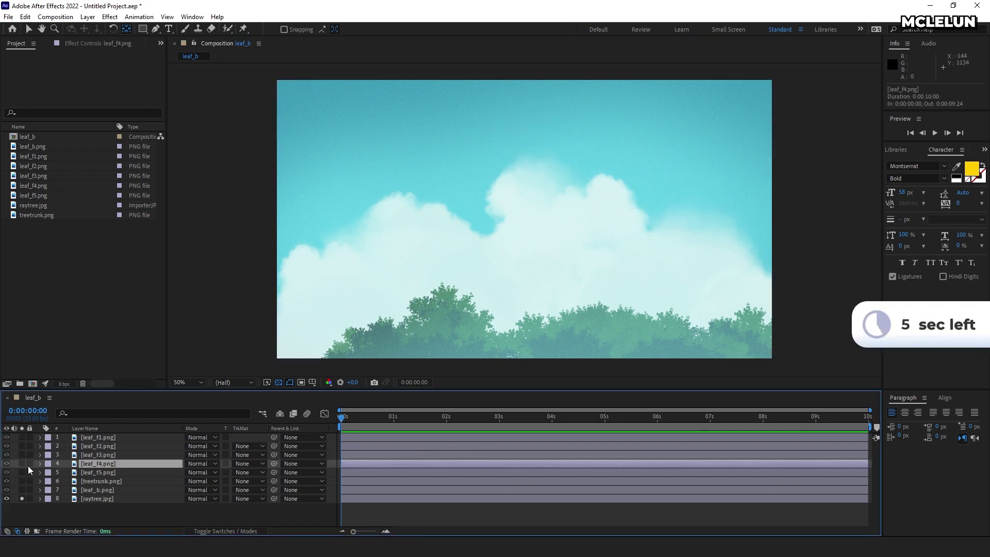
{"action": "left_click", "coordinate": [22, 463]}
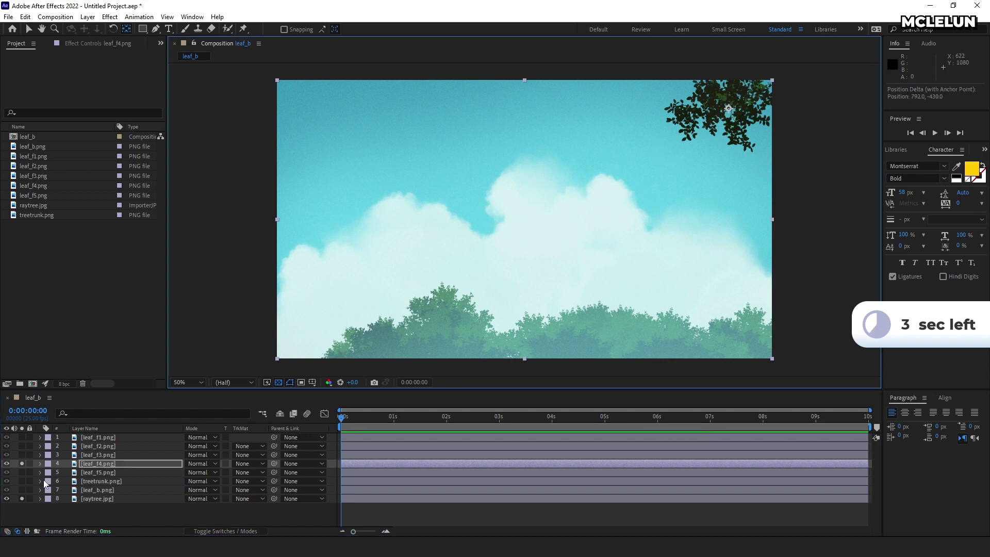
{"action": "left_click", "coordinate": [21, 464]}
Solo leaf_f5.png, move its anchor point by (-492, -428) onto its leaf cluster, and end its solo.
{"action": "left_click", "coordinate": [21, 472]}
{"action": "left_click", "coordinate": [91, 472]}
{"action": "left_click_drag", "start_coordinate": [525, 219], "coordinate": [397, 109]}
{"action": "left_click", "coordinate": [22, 472]}
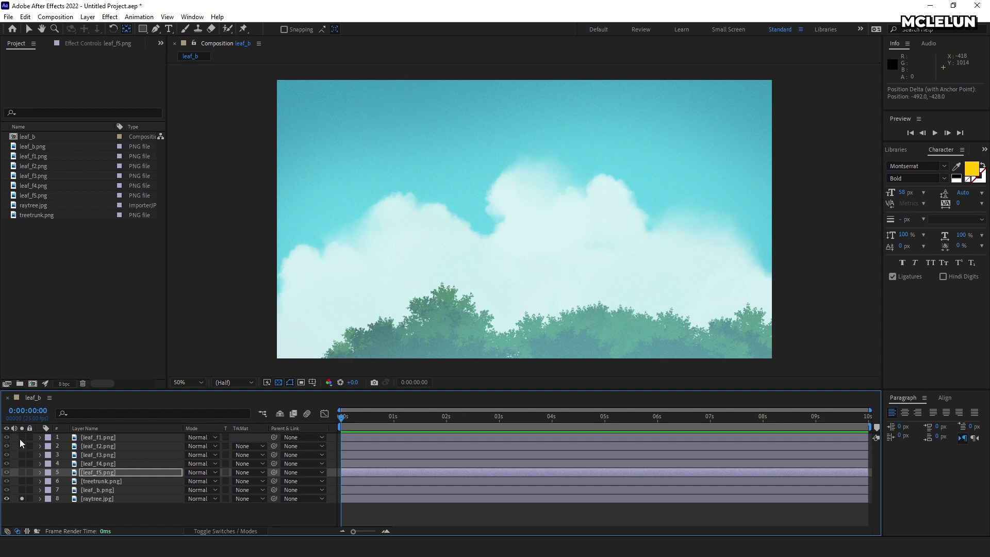
Solo leaf_f1.png, add the expression wiggle(0.5,10) to its Position property, and scrub the timeline to check the motion.
{"action": "left_click", "coordinate": [21, 438]}
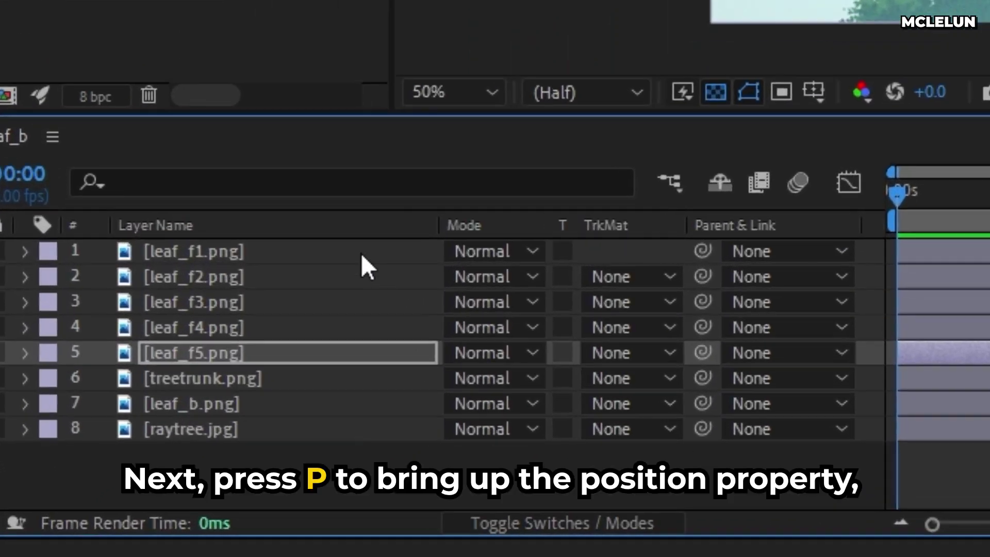
{"action": "left_click", "coordinate": [266, 250]}
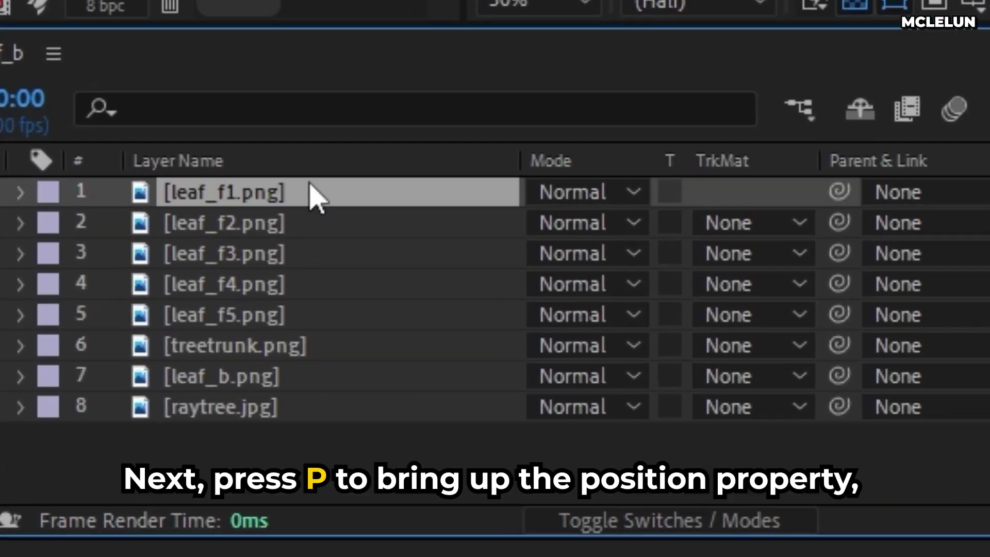
{"action": "key", "text": "p"}
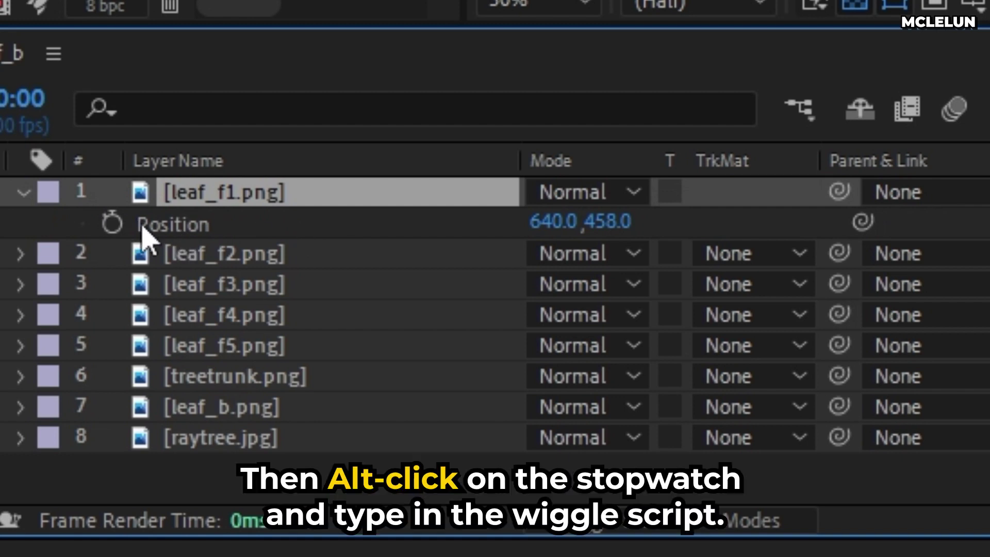
{"action": "left_click", "coordinate": [111, 232], "text": "alt"}
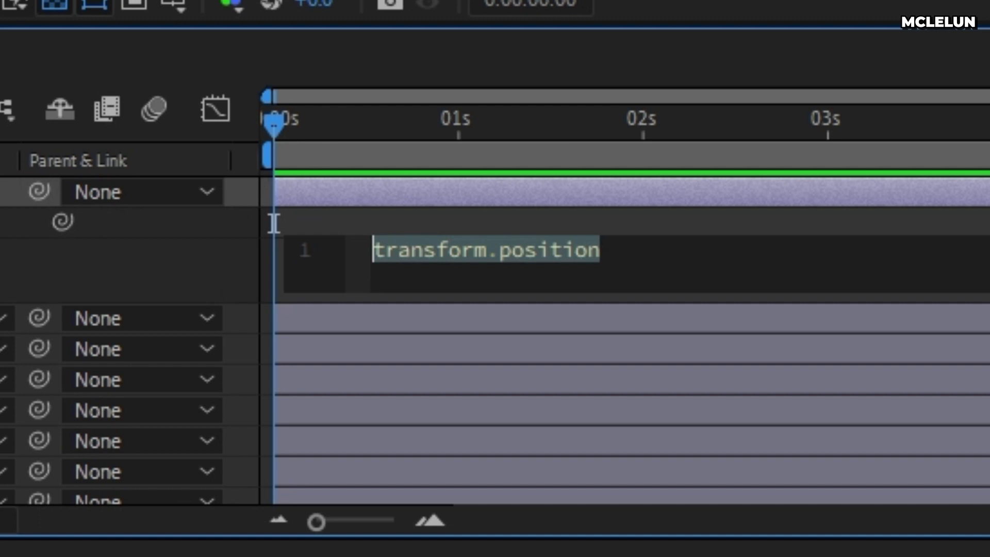
{"action": "type", "text": "wigg"}
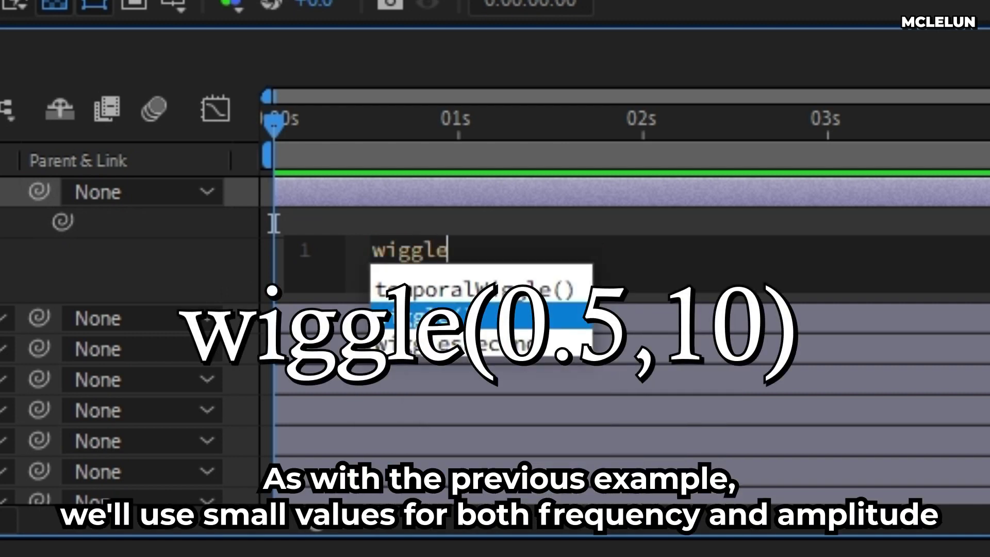
{"action": "type", "text": "le"}
{"action": "key", "text": "Return"}
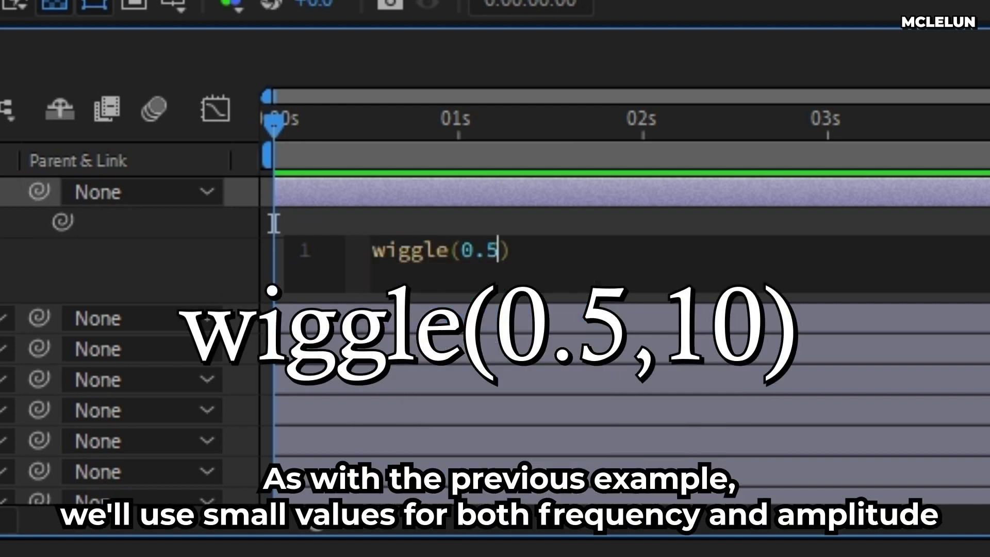
{"action": "type", "text": "0.5,10"}
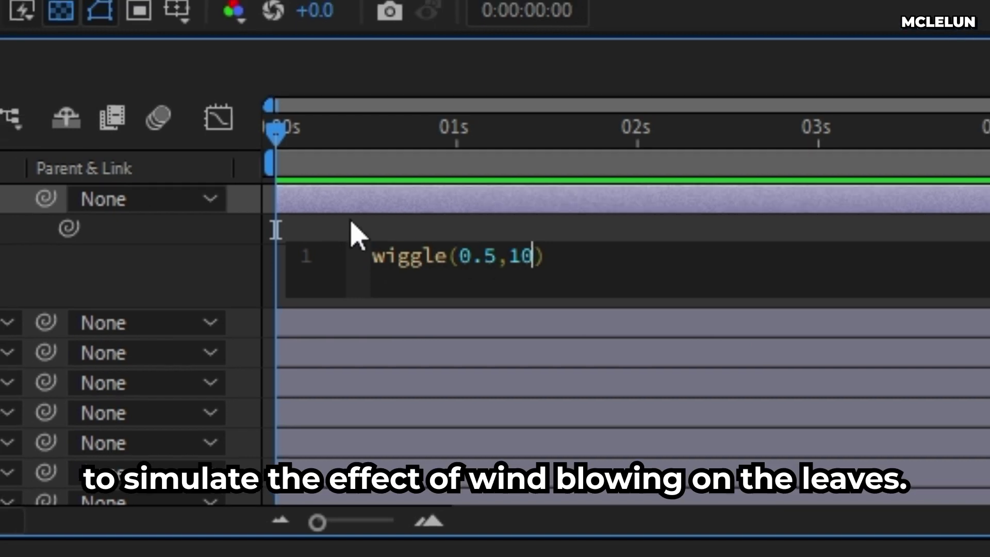
{"action": "left_click", "coordinate": [413, 130]}
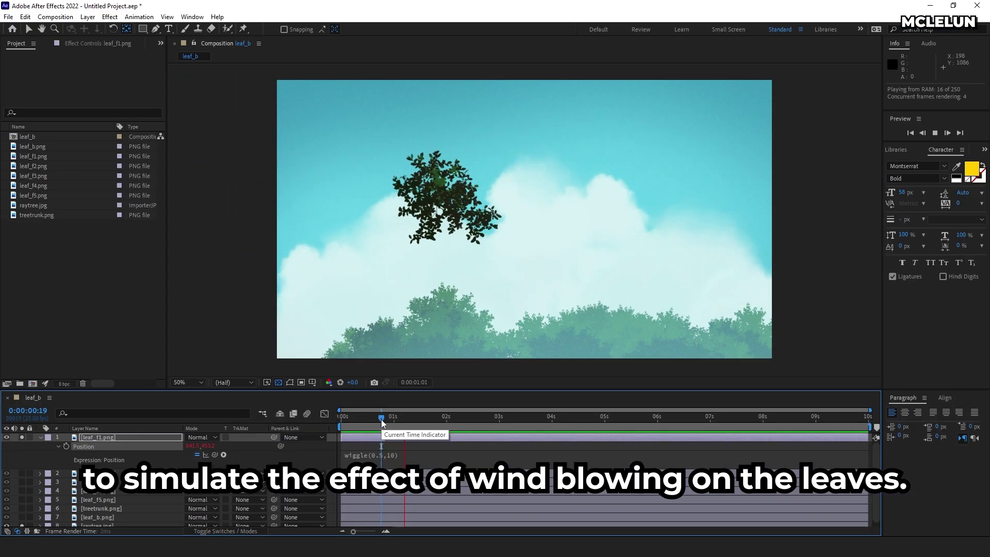
{"action": "left_click_drag", "start_coordinate": [382, 419], "coordinate": [615, 419]}
{"action": "left_click", "coordinate": [360, 418]}
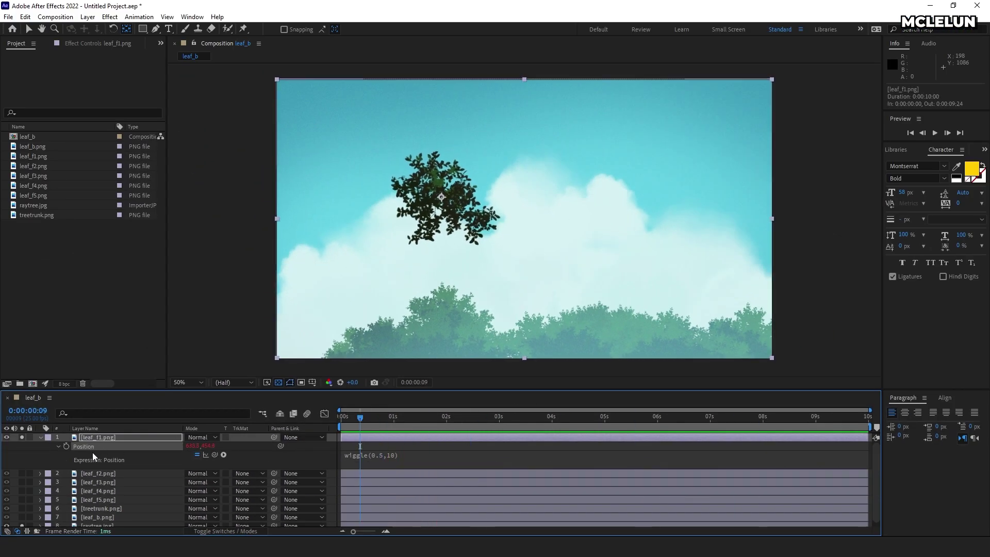
Solo leaf_f2.png through leaf_f5.png alongside leaf_f1.png and select those four layers.
{"action": "left_click", "coordinate": [103, 474]}
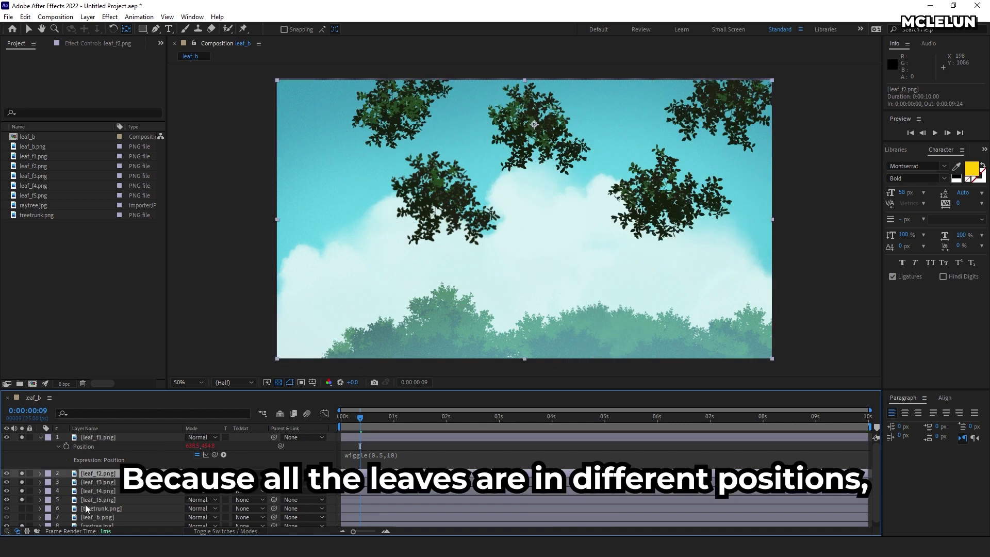
{"action": "left_click", "coordinate": [107, 500], "text": "shift"}
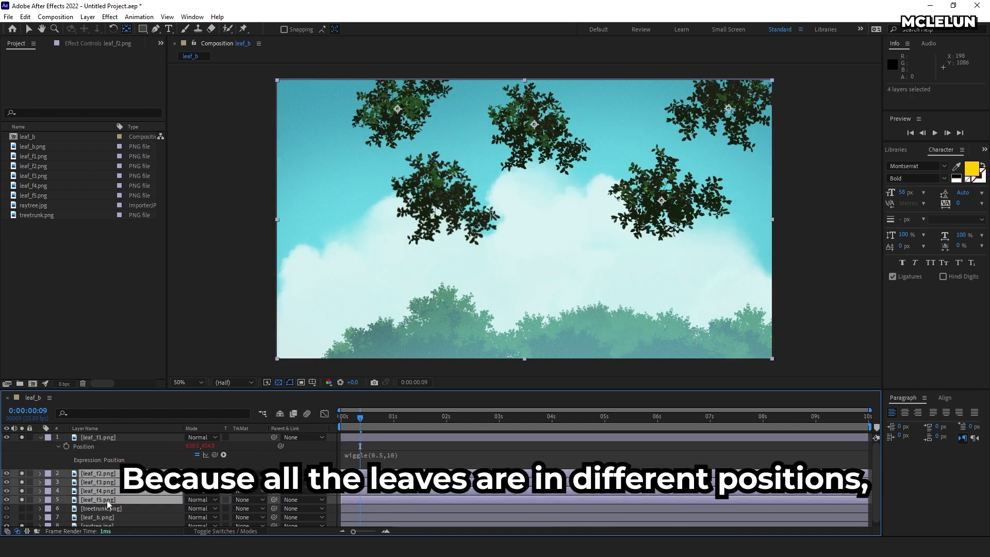
Try pasting leaf_f1.png's Position property onto leaf_f2.png through leaf_f5.png, and undo each paste.
{"action": "key", "text": "ctrl+v"}
{"action": "key", "text": "ctrl+z"}
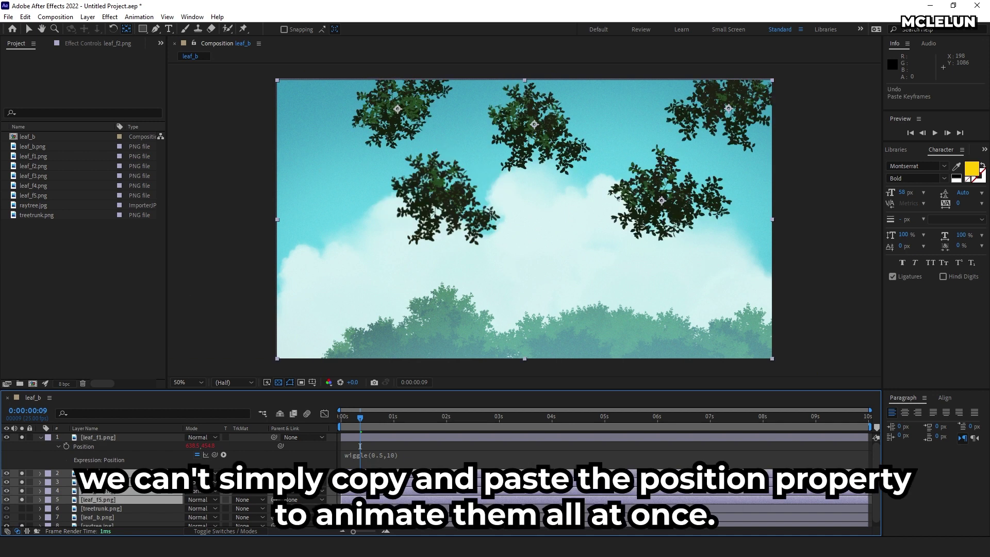
{"action": "key", "text": "ctrl+v"}
{"action": "key", "text": "ctrl+z"}
Copy the wiggle(0.5,10) expression text of leaf_f1.png and reveal the Position property of leaf_f2.png through leaf_f5.png.
{"action": "left_click", "coordinate": [376, 456]}
{"action": "key", "text": "ctrl+c"}
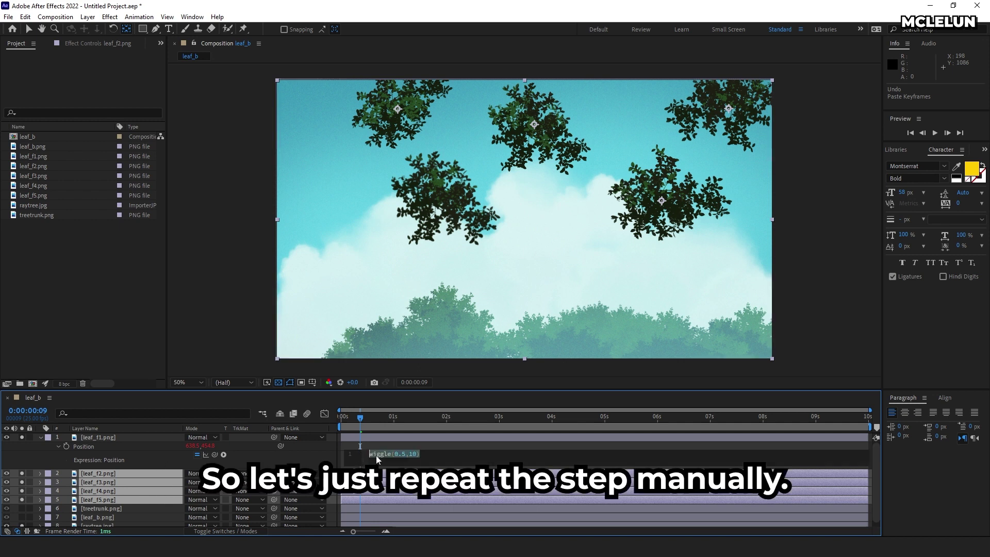
{"action": "left_click", "coordinate": [383, 417]}
{"action": "key", "text": "p"}
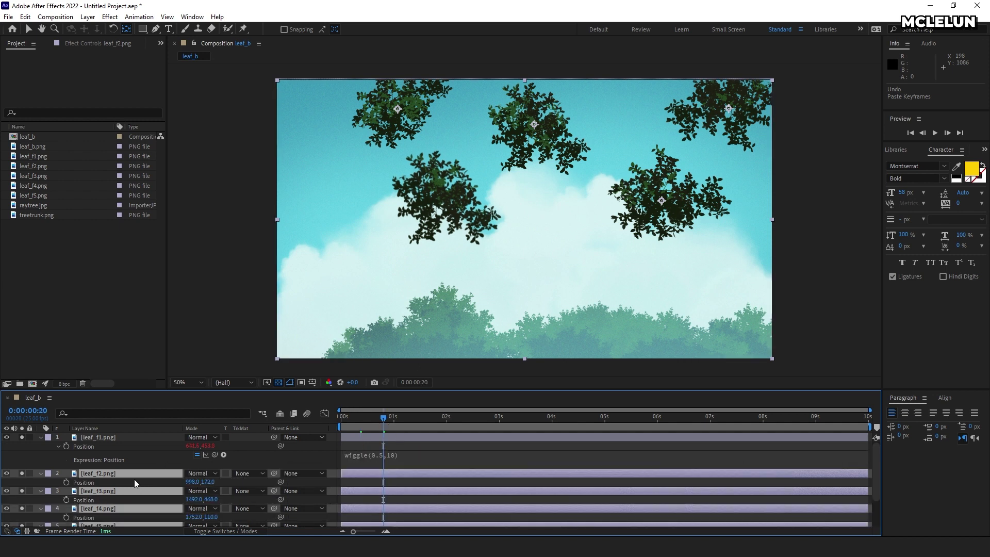
Paste the wiggle(0.5,10) expression onto the Position property of leaf_f2.png and leaf_f3.png.
{"action": "scroll", "coordinate": [131, 490], "scroll_direction": "down", "scroll_amount": 1}
{"action": "left_click", "coordinate": [128, 510]}
{"action": "scroll", "coordinate": [114, 465], "scroll_direction": "up", "scroll_amount": 1}
{"action": "left_click", "coordinate": [67, 482], "text": "alt"}
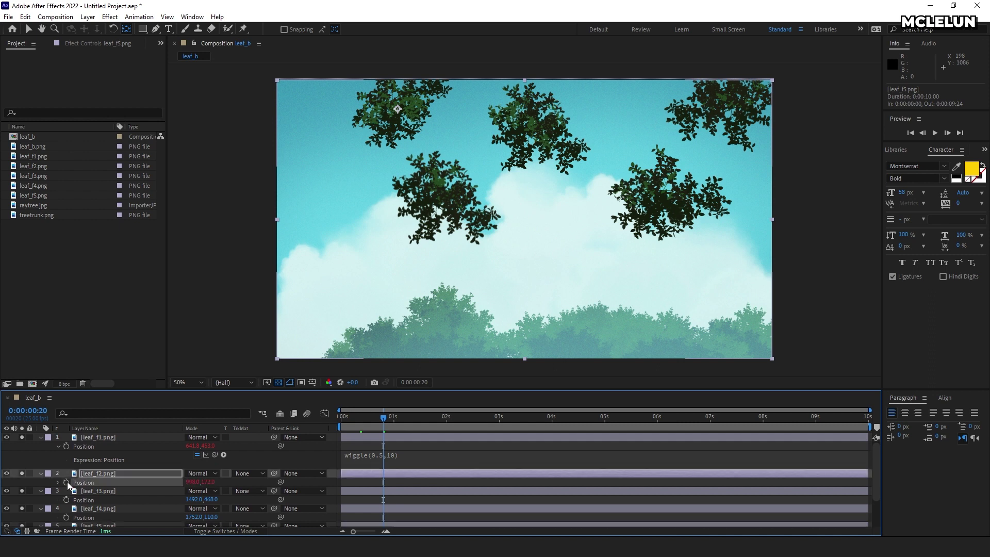
{"action": "key", "text": "ctrl+v"}
{"action": "left_click", "coordinate": [67, 518], "text": "alt"}
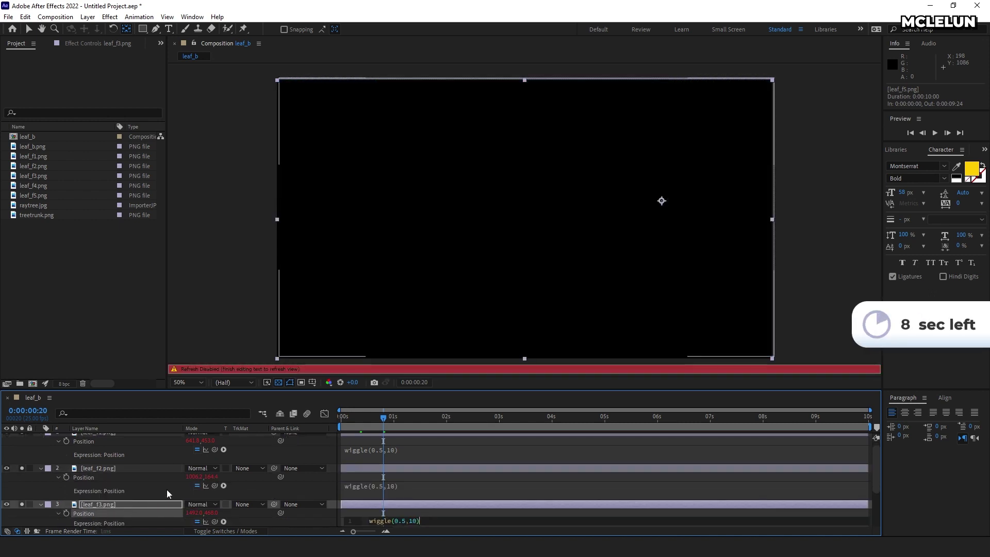
{"action": "key", "text": "KP_Enter"}
Paste the wiggle(0.5,10) expression onto the Position property of leaf_f4.png and leaf_f5.png.
{"action": "scroll", "coordinate": [167, 489], "scroll_direction": "down", "scroll_amount": 2}
{"action": "left_click", "coordinate": [66, 489], "text": "alt"}
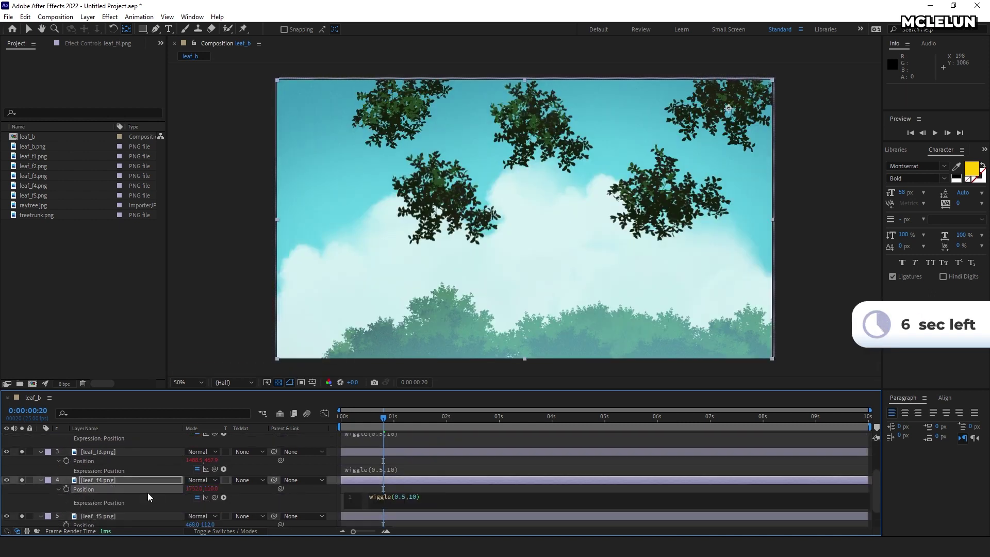
{"action": "key", "text": "KP_Enter"}
{"action": "scroll", "coordinate": [153, 496], "scroll_direction": "down", "scroll_amount": 1}
{"action": "left_click", "coordinate": [67, 499], "text": "alt"}
{"action": "key", "text": "ctrl+v"}
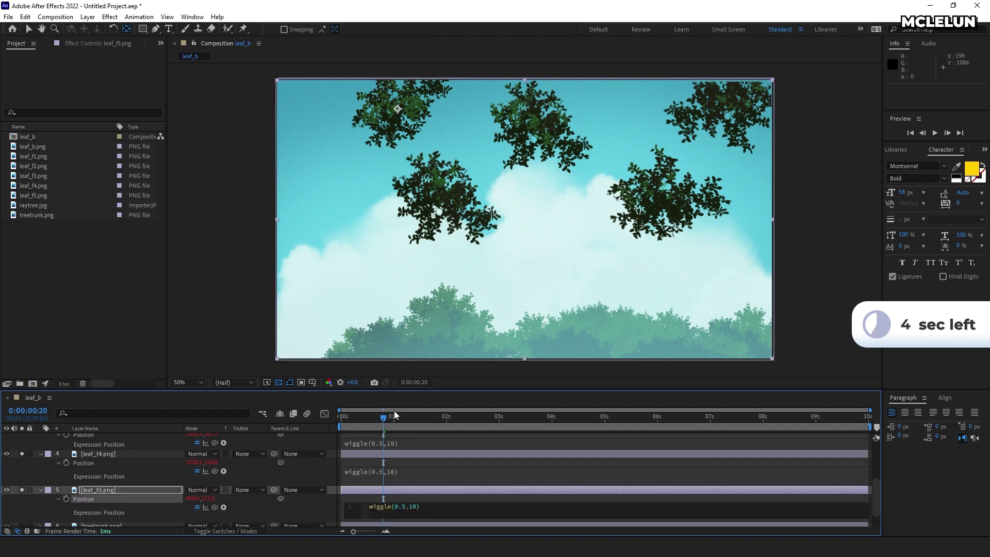
Turn off solo so all tree layers show, and scrub the timeline to check the combined leaf motion at 100% zoom.
{"action": "left_click_drag", "start_coordinate": [394, 414], "coordinate": [491, 419]}
{"action": "scroll", "coordinate": [24, 514], "scroll_direction": "down", "scroll_amount": 1}
{"action": "left_click", "coordinate": [22, 513]}
{"action": "left_click", "coordinate": [21, 512]}
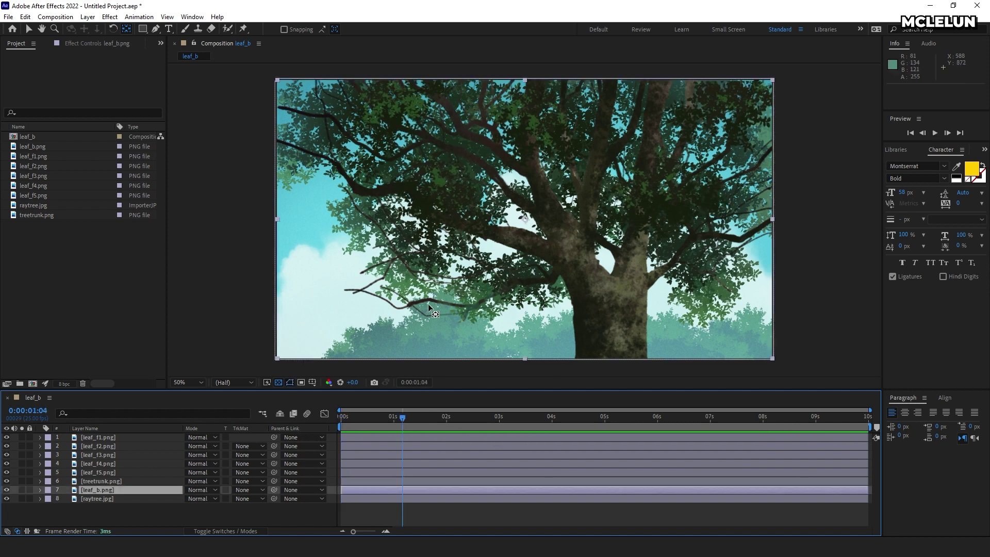
{"action": "key", "text": "."}
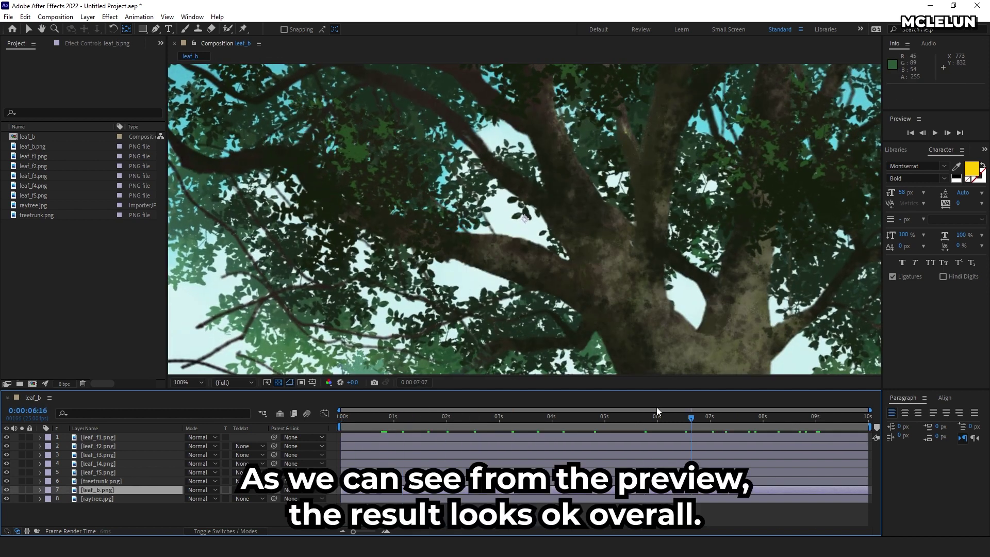
{"action": "left_click_drag", "start_coordinate": [657, 407], "coordinate": [698, 422]}
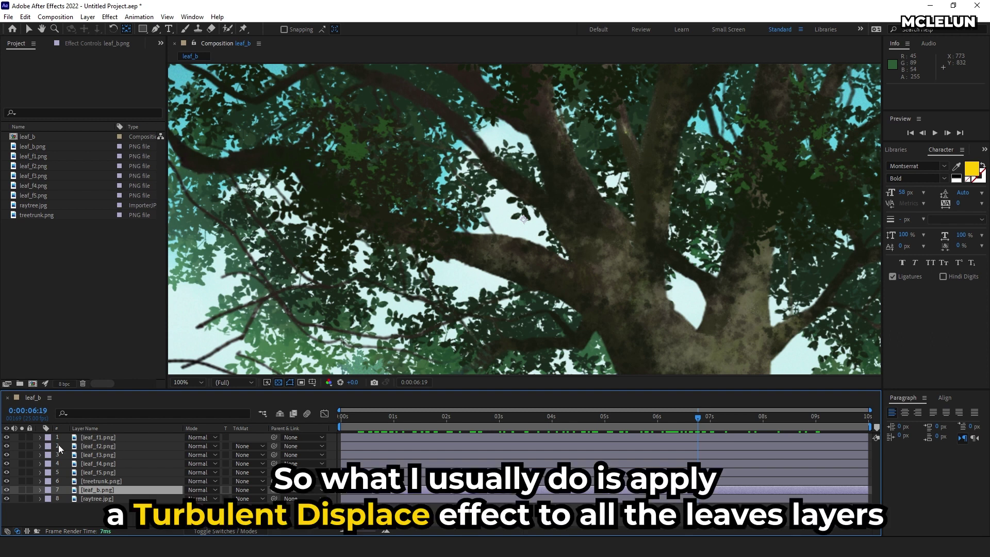
Solo raytree.jpg and leaf_f1.png, and apply the Turbulent Displace effect to leaf_f1.png.
{"action": "left_click", "coordinate": [21, 499]}
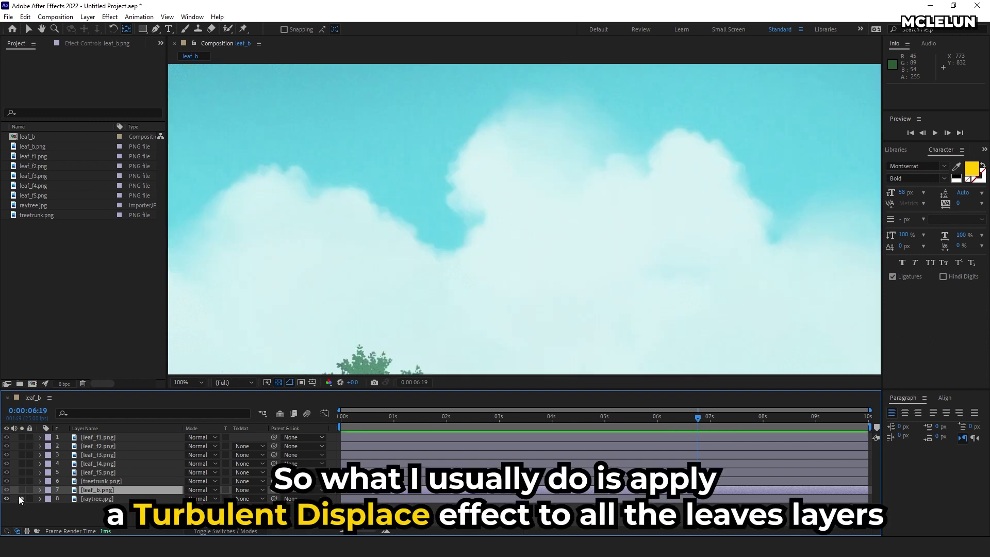
{"action": "left_click", "coordinate": [23, 437]}
{"action": "scroll", "coordinate": [350, 299], "scroll_direction": "down", "scroll_amount": 2}
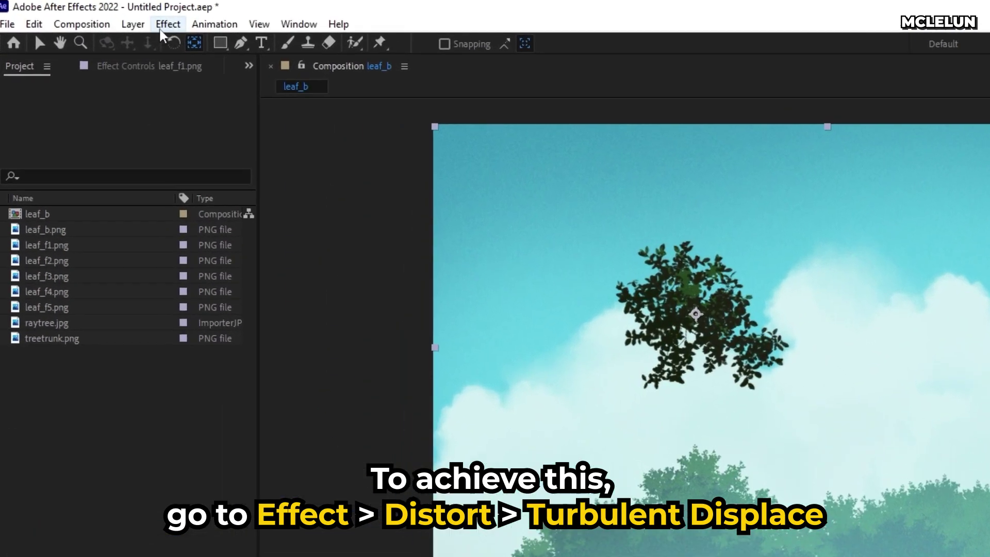
{"action": "left_click", "coordinate": [123, 18]}
{"action": "mouse_move", "coordinate": [280, 293]}
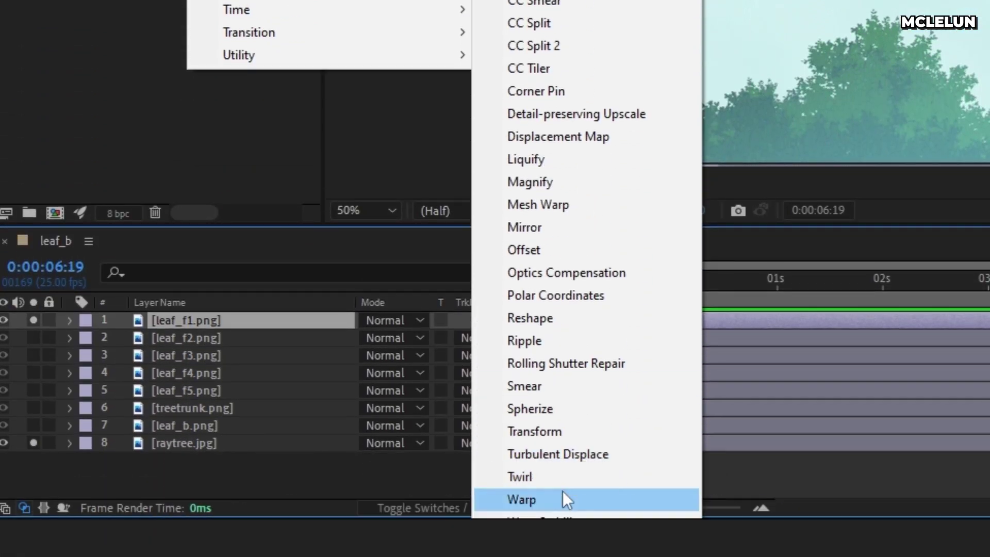
{"action": "left_click", "coordinate": [589, 456]}
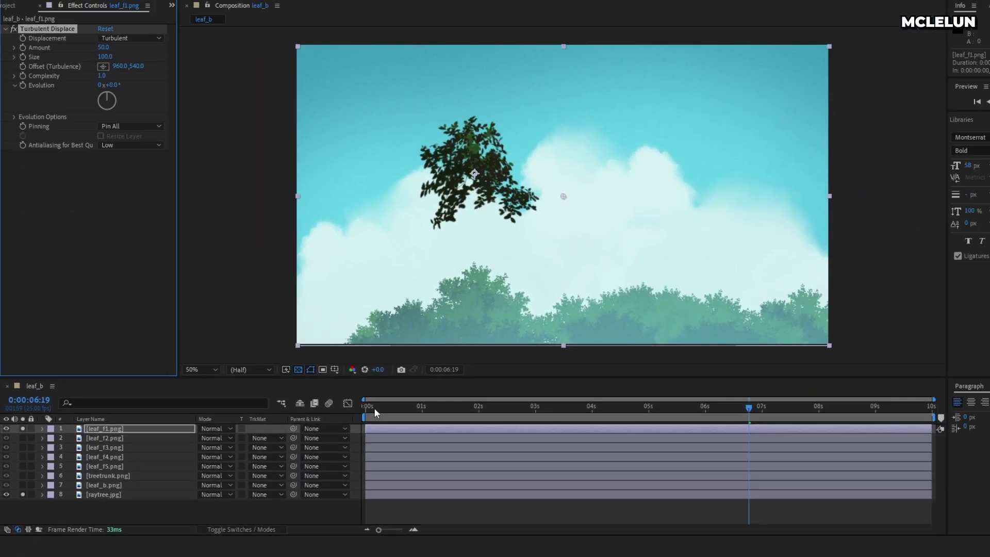
Return to the start of the timeline and set the Turbulent Displace Size of leaf_f1.png to 5.
{"action": "left_click", "coordinate": [672, 278]}
{"action": "left_click_drag", "start_coordinate": [100, 126], "coordinate": [116, 131]}
{"action": "left_click", "coordinate": [101, 66]}
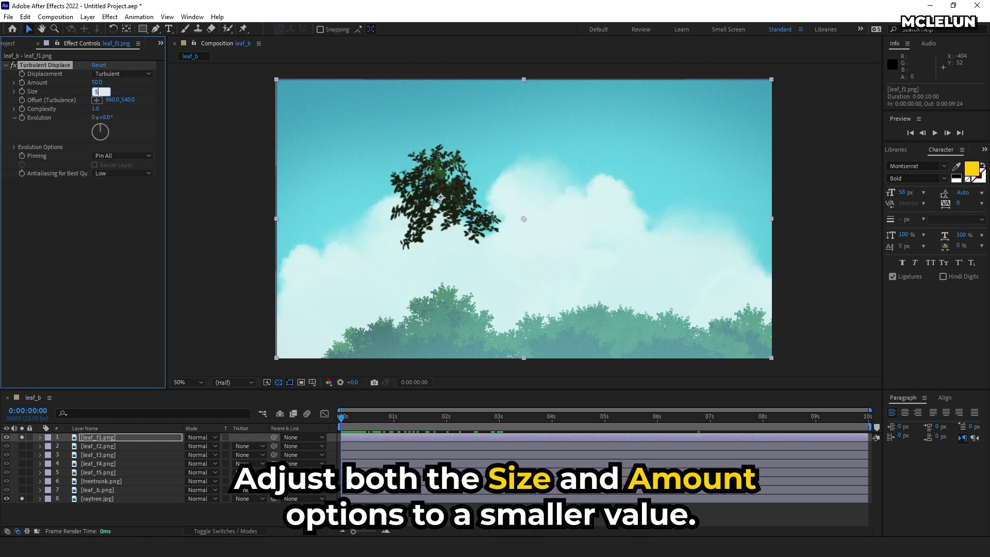
Rotate the Evolution angle of Turbulent Displace to examine how the leaves of leaf_f1.png distort up close.
{"action": "left_click", "coordinate": [107, 130]}
{"action": "left_click_drag", "start_coordinate": [107, 130], "coordinate": [119, 115]}
{"action": "scroll", "coordinate": [334, 218], "scroll_direction": "up", "scroll_amount": 1}
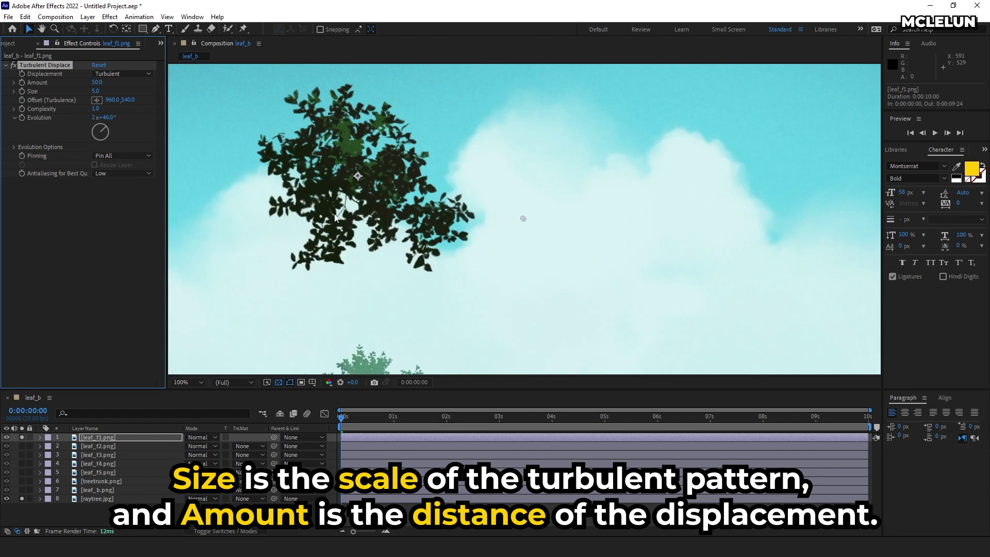
{"action": "left_click_drag", "start_coordinate": [334, 214], "coordinate": [383, 237]}
{"action": "left_click_drag", "start_coordinate": [106, 133], "coordinate": [128, 128]}
Reset the Evolution of Turbulent Displace to 0x+0.0° and play a preview of leaf_f1.png.
{"action": "left_click", "coordinate": [94, 117]}
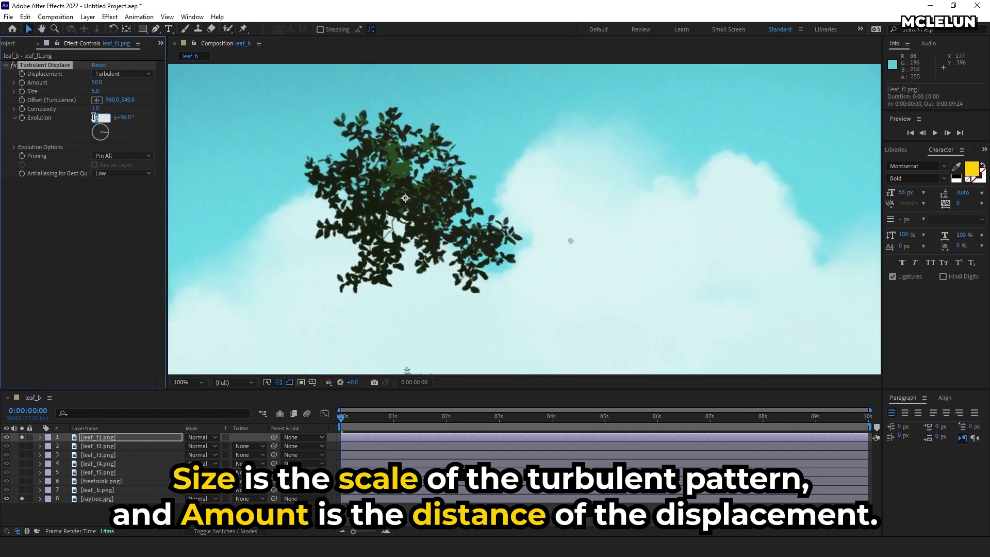
{"action": "type", "text": "0"}
{"action": "key", "text": "Tab"}
{"action": "type", "text": "0"}
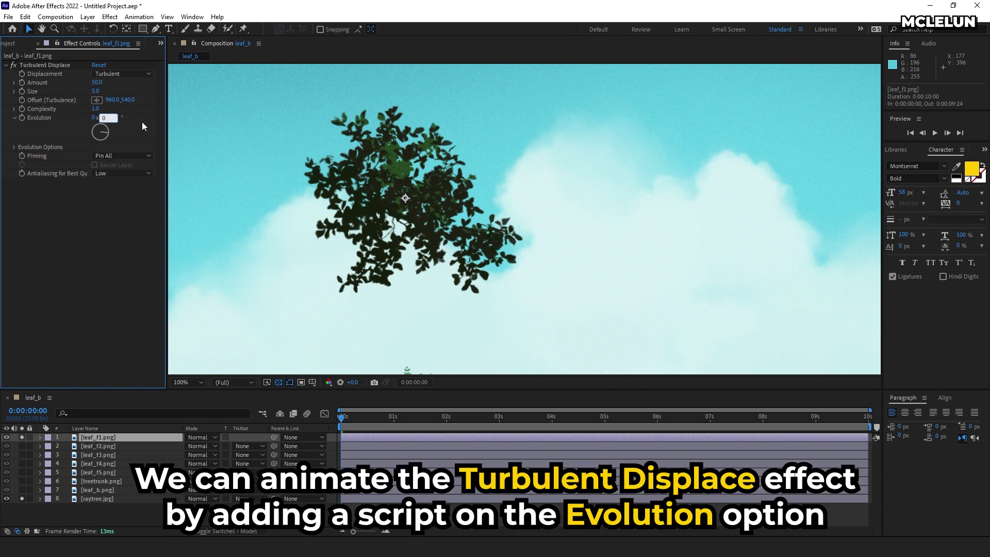
{"action": "key", "text": "Return"}
{"action": "key", "text": "space"}
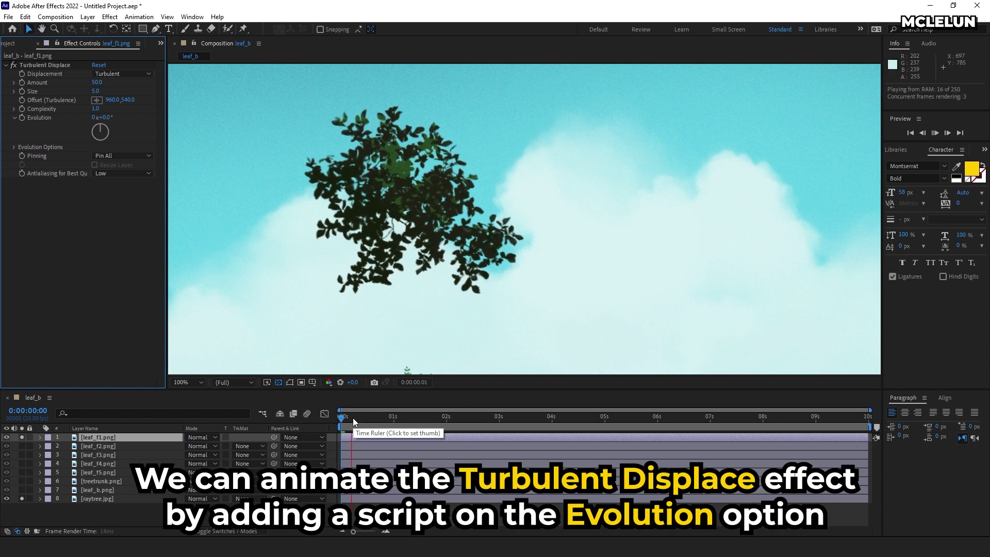
{"action": "key", "text": "space"}
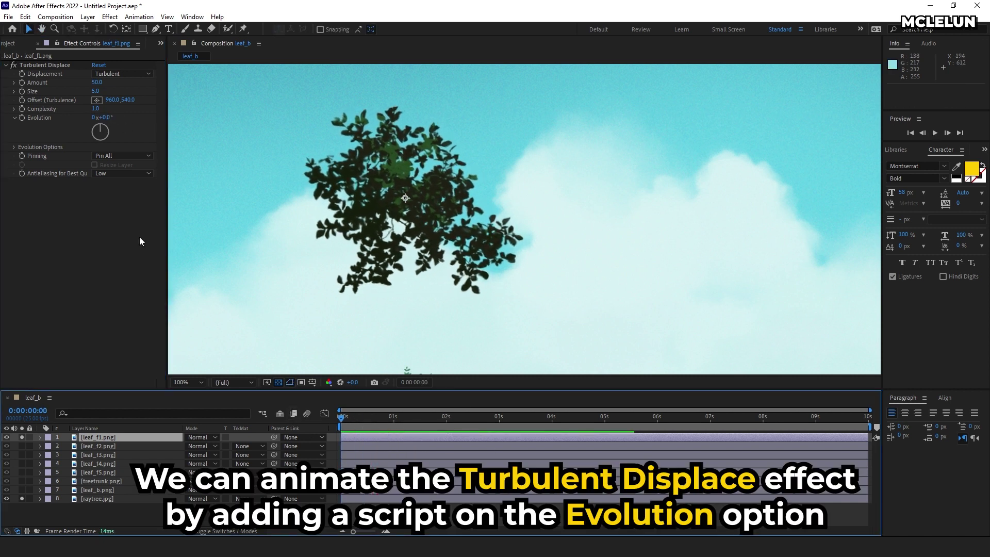
Add the expression time * 400 to the Evolution property of leaf_f1.png and check the animation along the timeline.
{"action": "left_click", "coordinate": [21, 118], "text": "alt"}
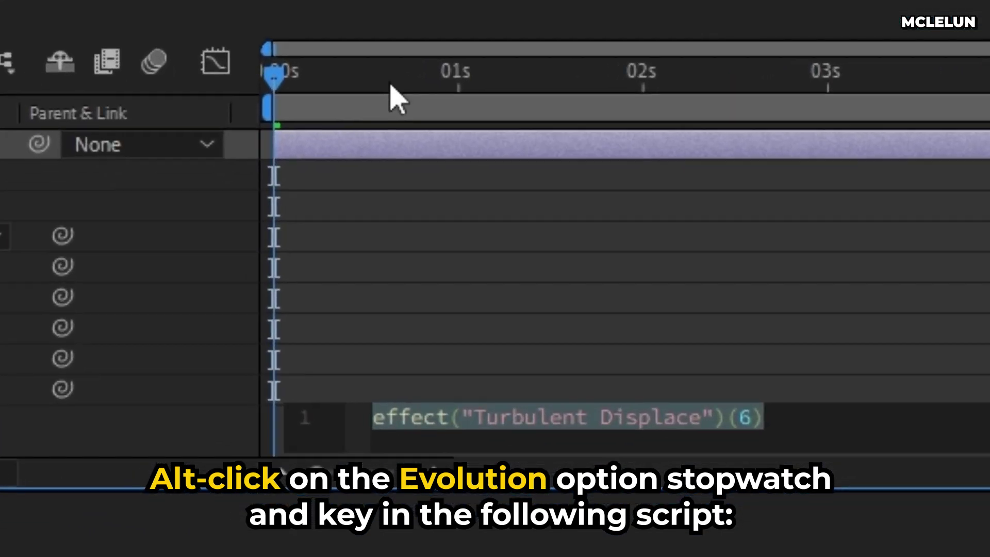
{"action": "type", "text": "time"}
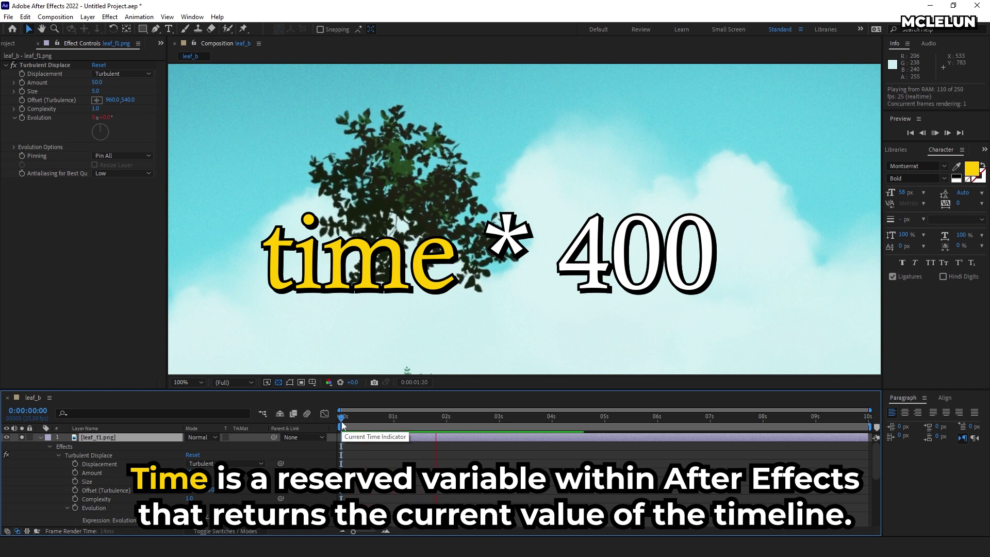
{"action": "left_click", "coordinate": [402, 417]}
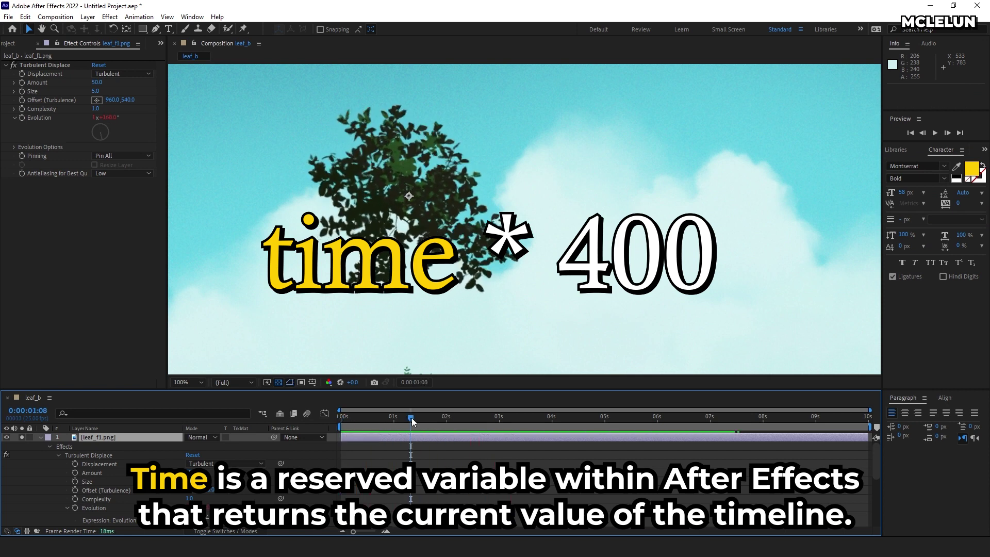
{"action": "left_click_drag", "start_coordinate": [392, 418], "coordinate": [330, 427]}
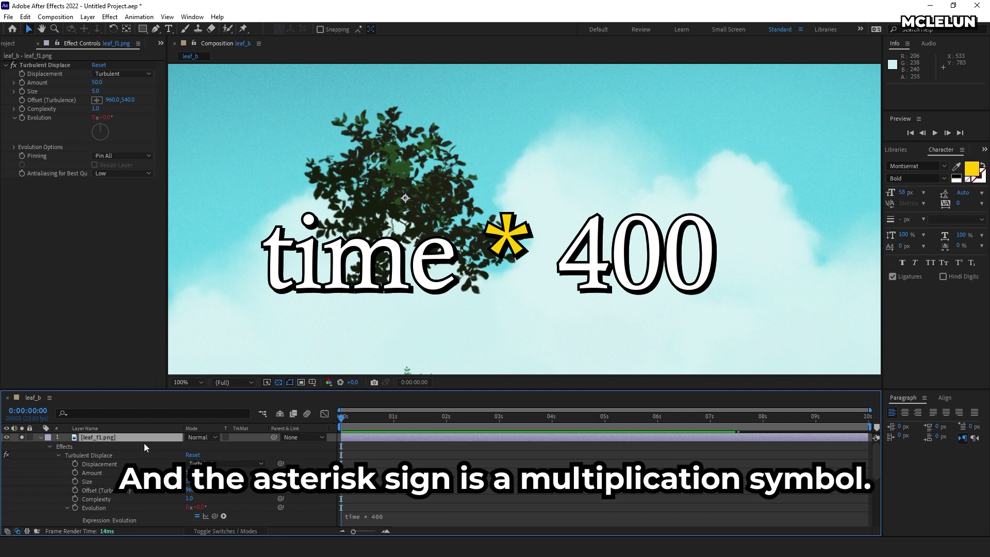
Copy leaf_f1.png's Turbulent Displace effect onto all other leaf layers including leaf_b.png, preview it, and turn off solo.
{"action": "left_click", "coordinate": [57, 65]}
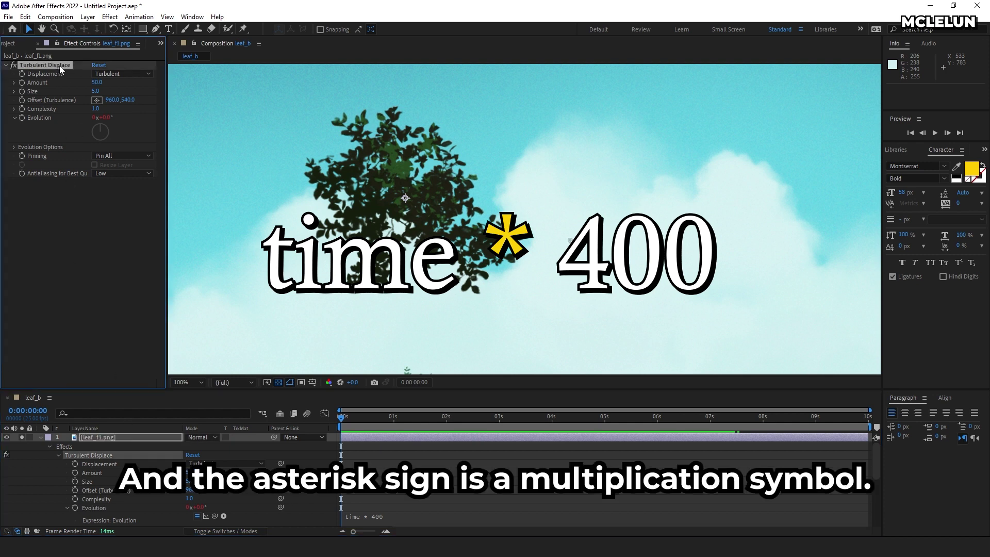
{"action": "left_click", "coordinate": [42, 438]}
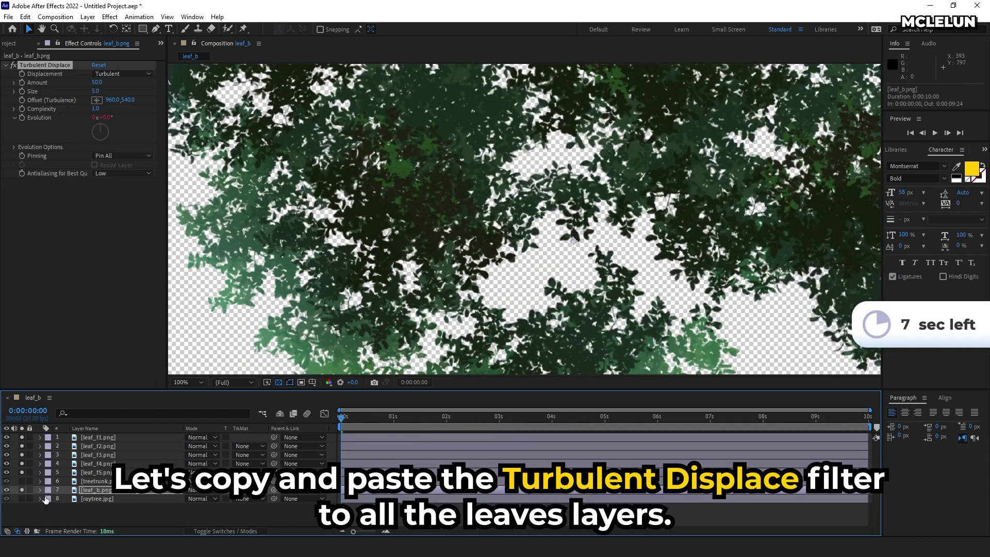
{"action": "left_click_drag", "start_coordinate": [22, 437], "coordinate": [23, 455]}
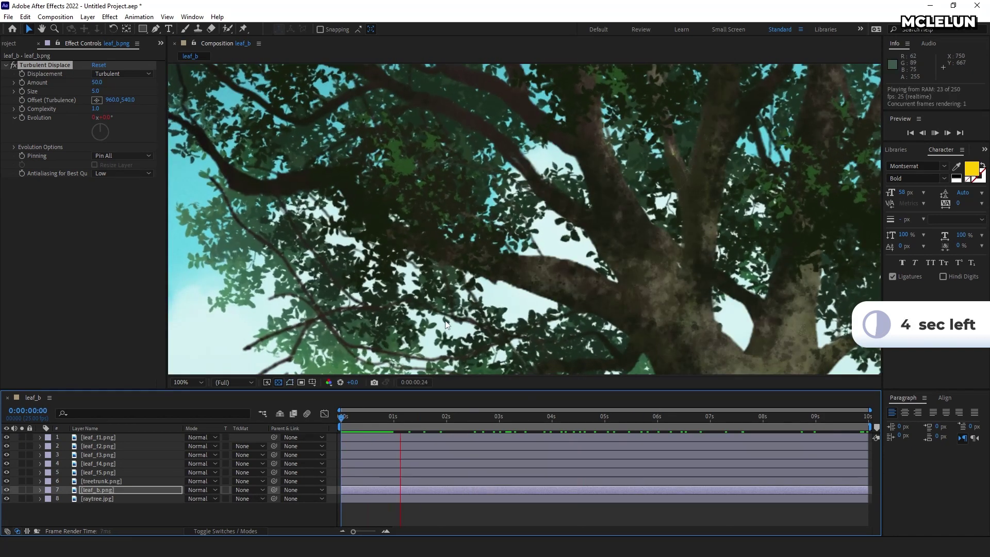
{"action": "key", "text": "space"}
Give each leaf layer's Turbulent Displace a different Random Seed, with 4 on leaf_f4.png and 5 on leaf_f5.png, and preview the tree.
{"action": "left_click", "coordinate": [103, 437]}
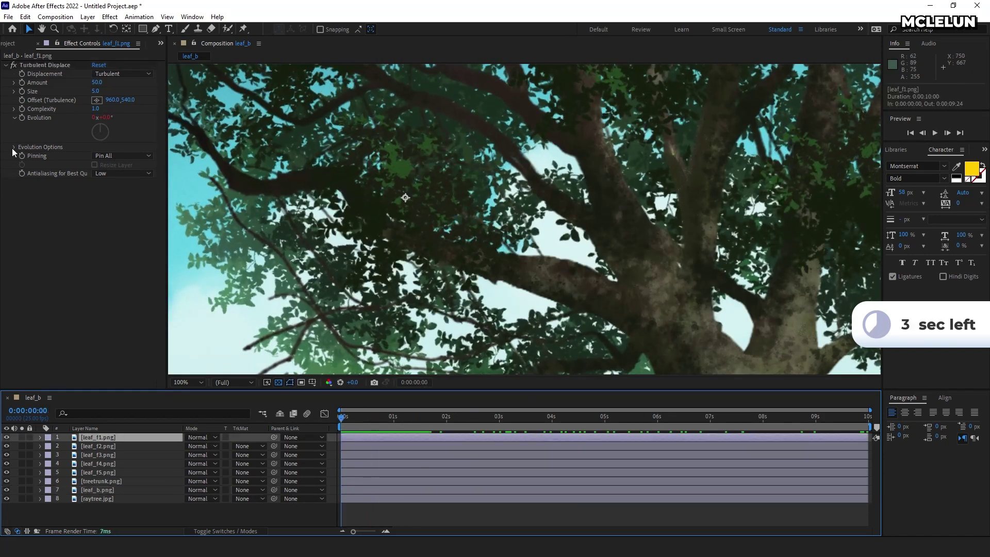
{"action": "left_click", "coordinate": [13, 148]}
{"action": "left_click", "coordinate": [124, 446]}
{"action": "left_click", "coordinate": [126, 455]}
{"action": "left_click", "coordinate": [129, 464]}
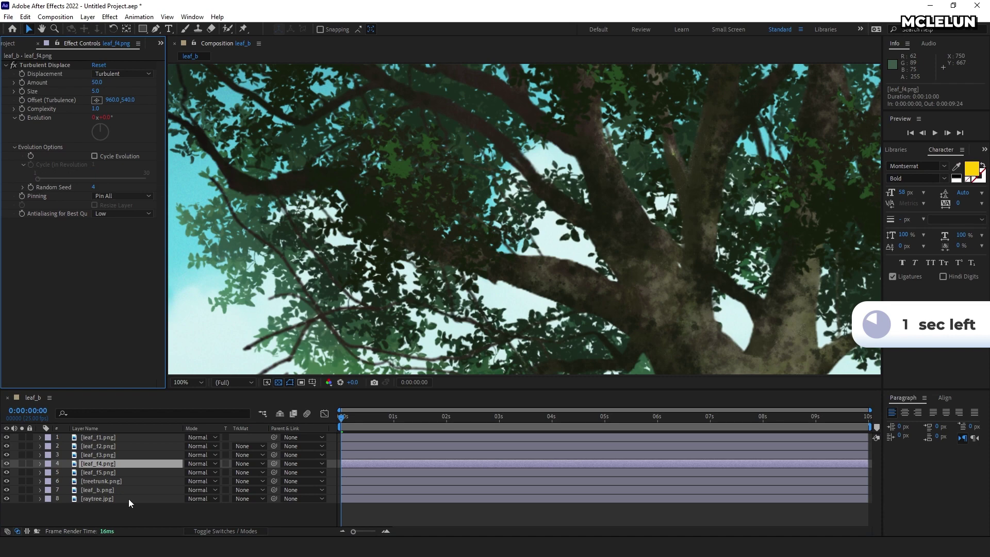
{"action": "left_click", "coordinate": [123, 472]}
{"action": "left_click", "coordinate": [94, 174]}
{"action": "type", "text": "5"}
{"action": "key", "text": "Return"}
{"action": "key", "text": "space"}
{"action": "left_click_drag", "start_coordinate": [383, 414], "coordinate": [630, 410]}
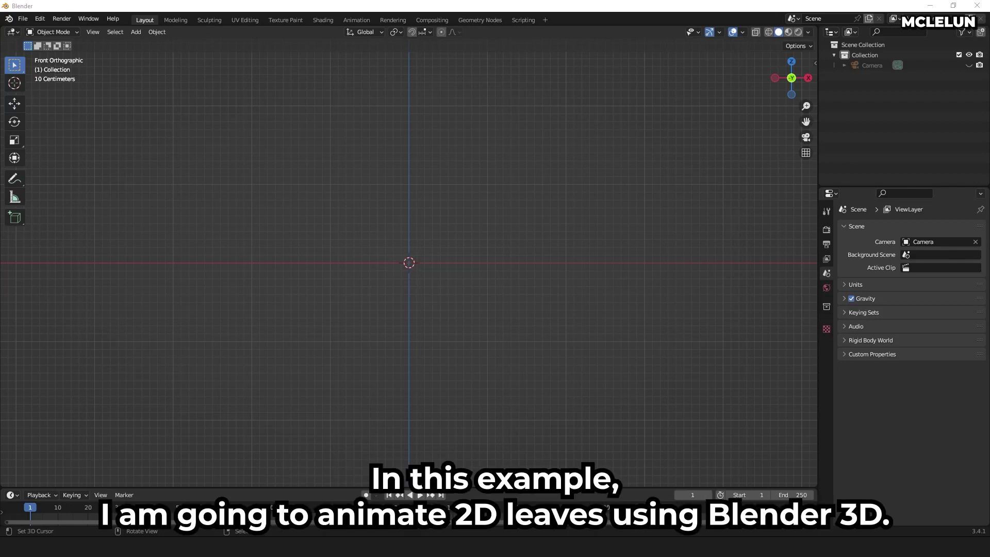
In Blender, search the add-ons for "image", enable Import Images as Planes, and close the preferences.
{"action": "left_click", "coordinate": [47, 17]}
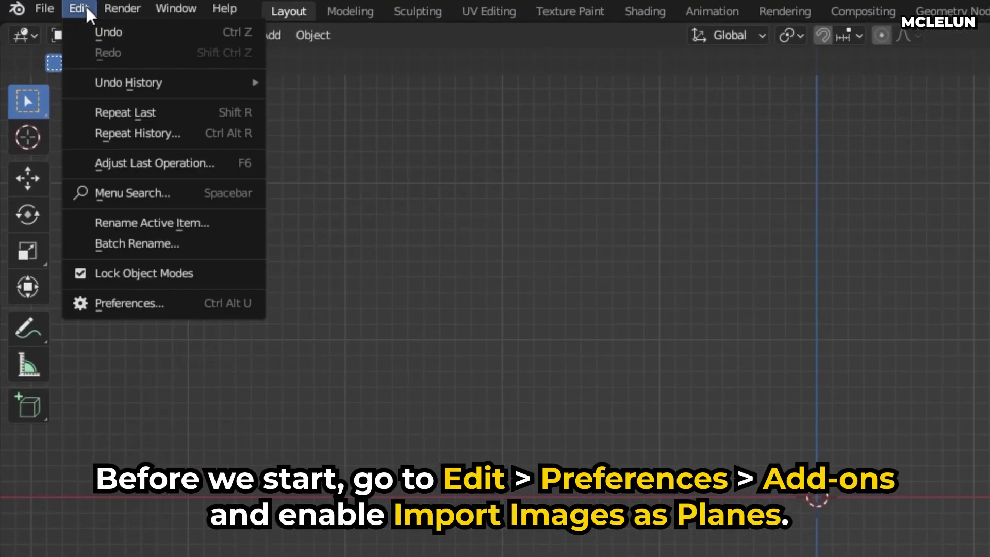
{"action": "left_click", "coordinate": [173, 302]}
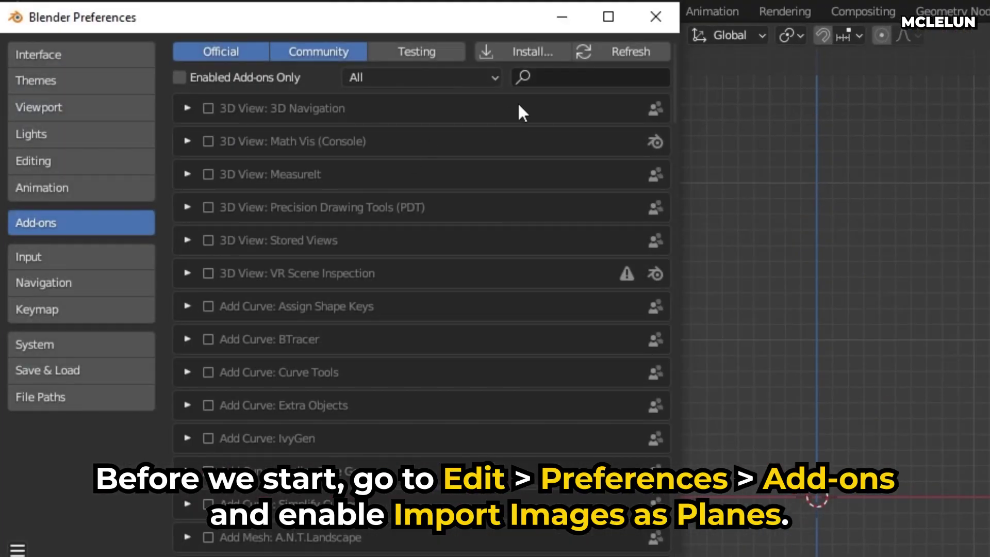
{"action": "type", "text": "image"}
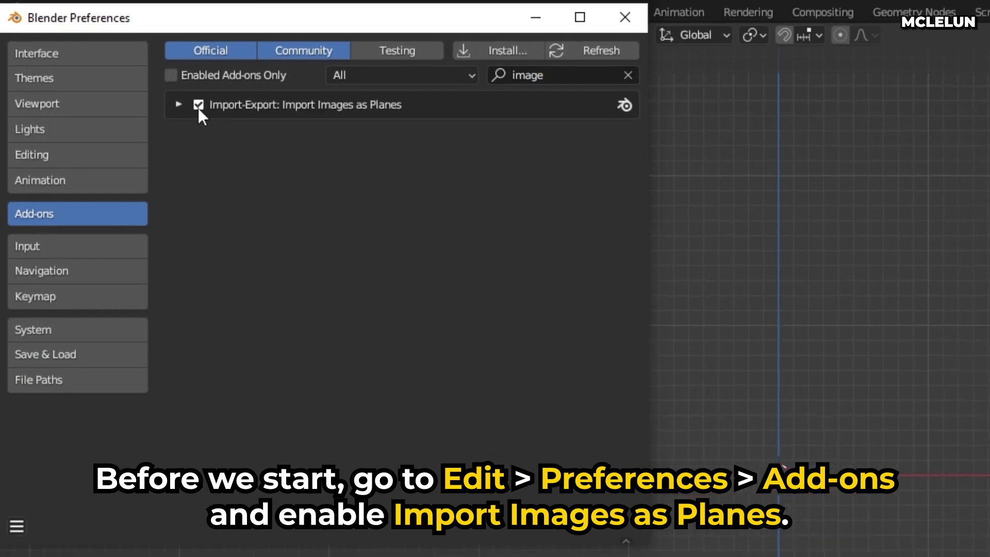
{"action": "left_click", "coordinate": [655, 16]}
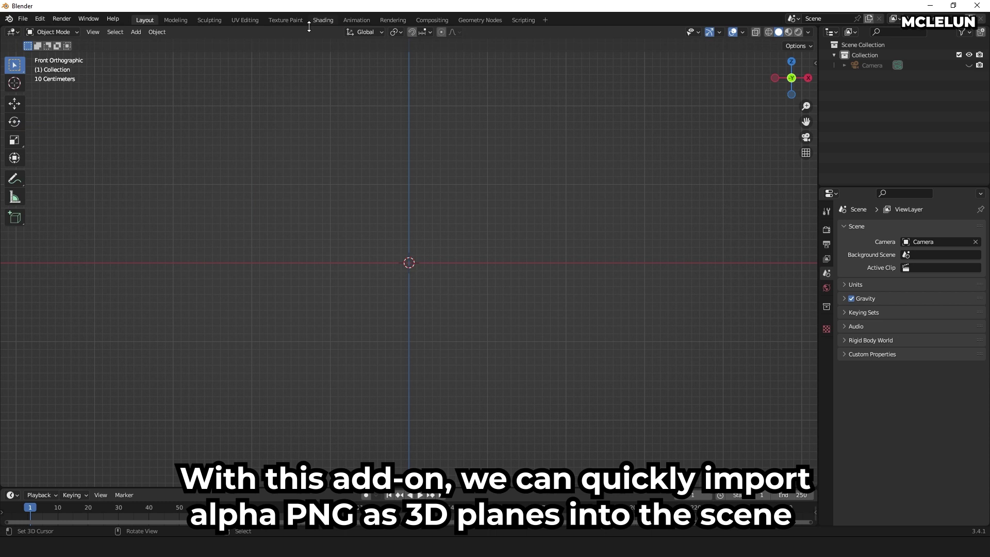
Import leaf_4.png into the scene as an image plane and switch the viewport to rendered shading.
{"action": "left_click", "coordinate": [136, 32]}
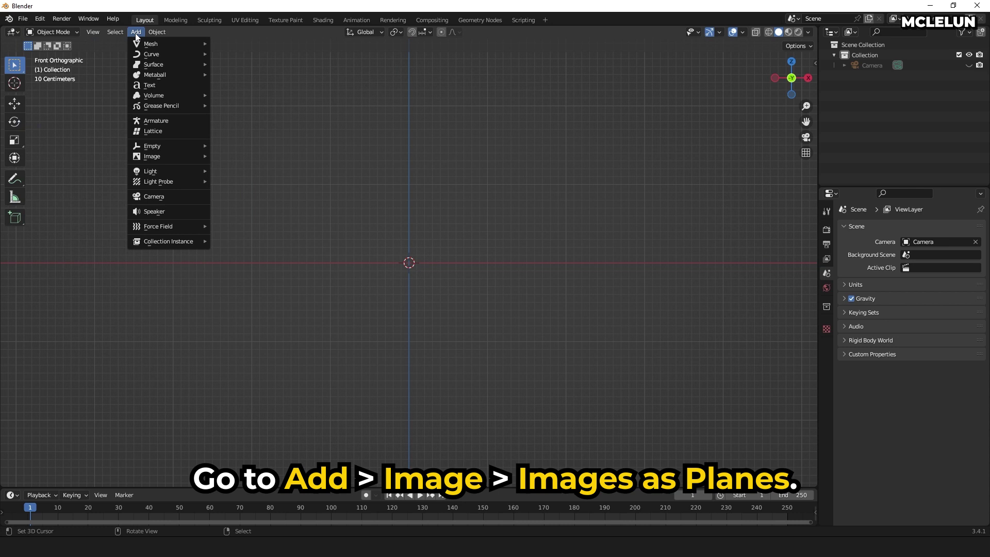
{"action": "mouse_move", "coordinate": [163, 156]}
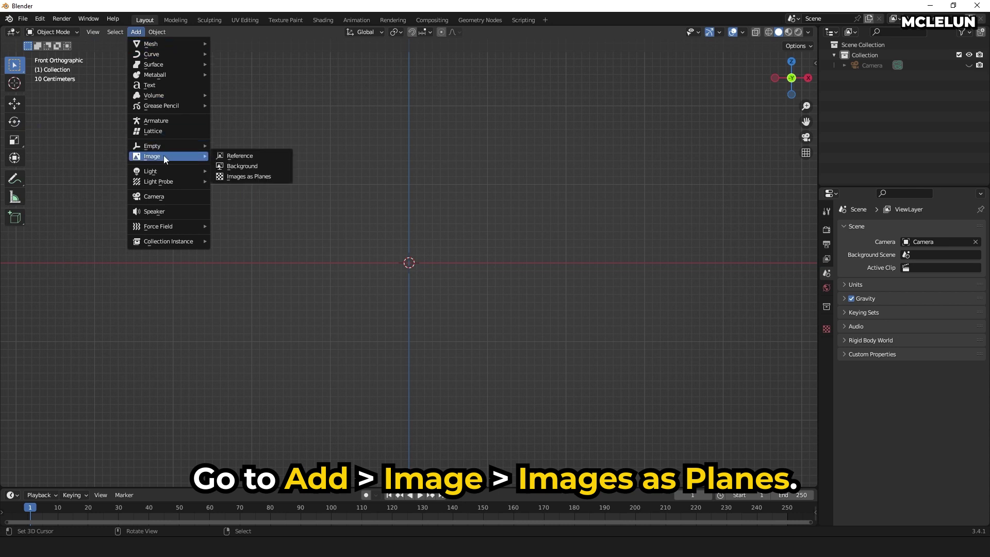
{"action": "left_click", "coordinate": [258, 175]}
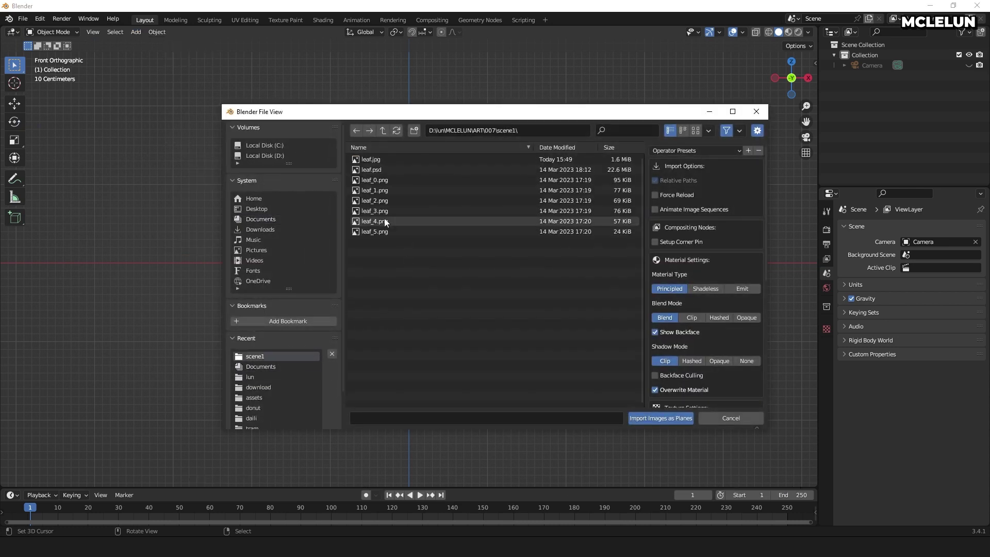
{"action": "double_click", "coordinate": [385, 218]}
{"action": "left_click", "coordinate": [799, 32]}
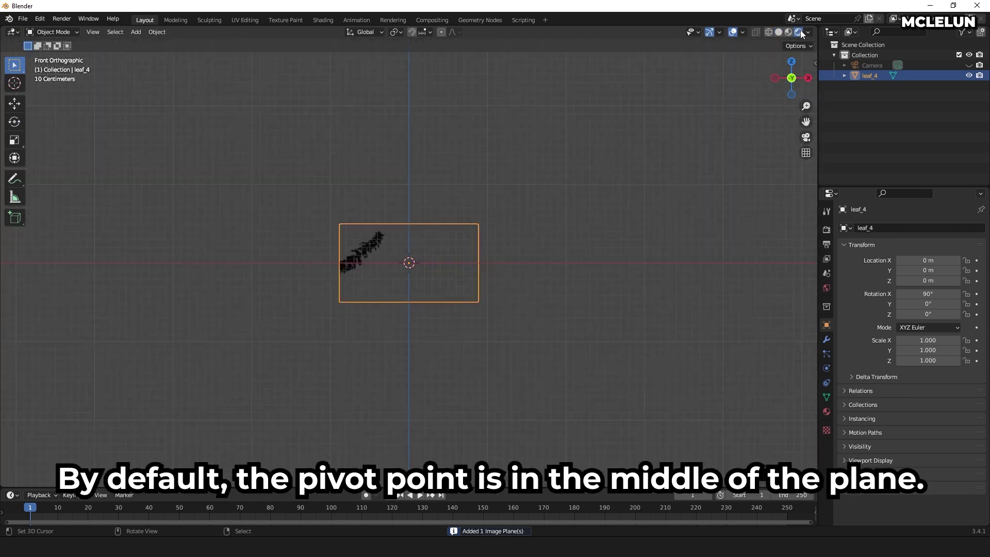
Test-rotate the leaf_4 plane around its central pivot and undo the rotation.
{"action": "key", "text": "r"}
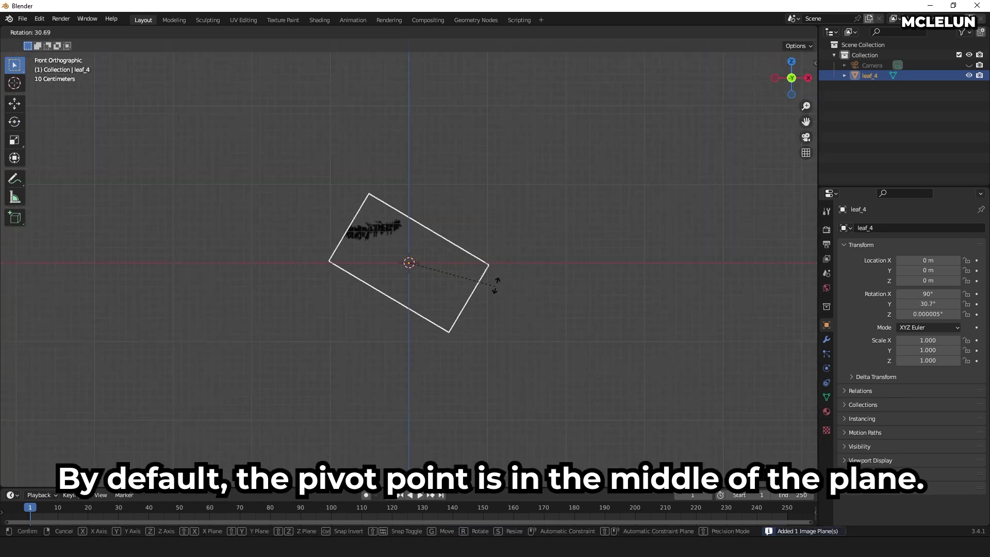
{"action": "left_click", "coordinate": [481, 215]}
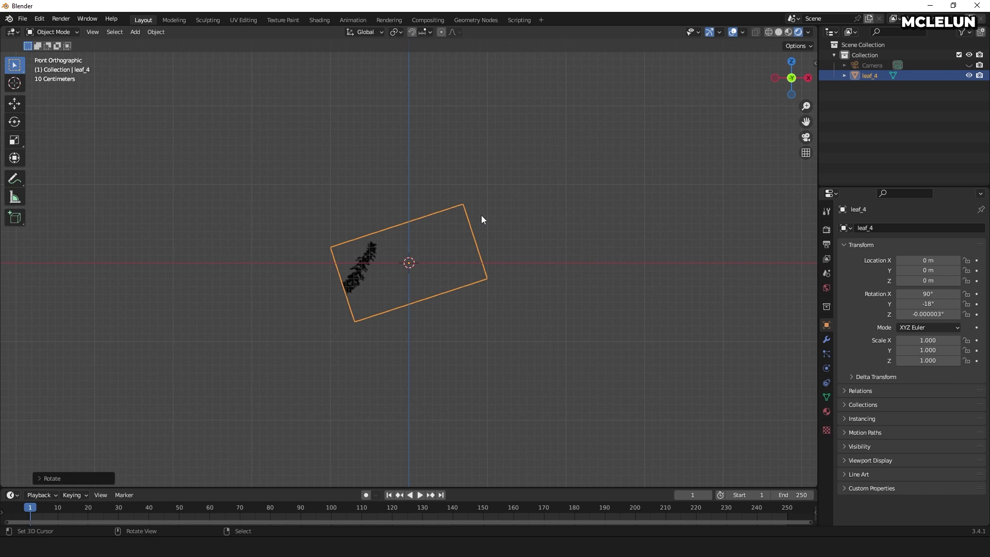
{"action": "key", "text": "ctrl+z"}
Shift leaf_4's mesh in Edit Mode so the branch base sits near the origin, then test-rotate the object and undo that rotation.
{"action": "key", "text": "Tab"}
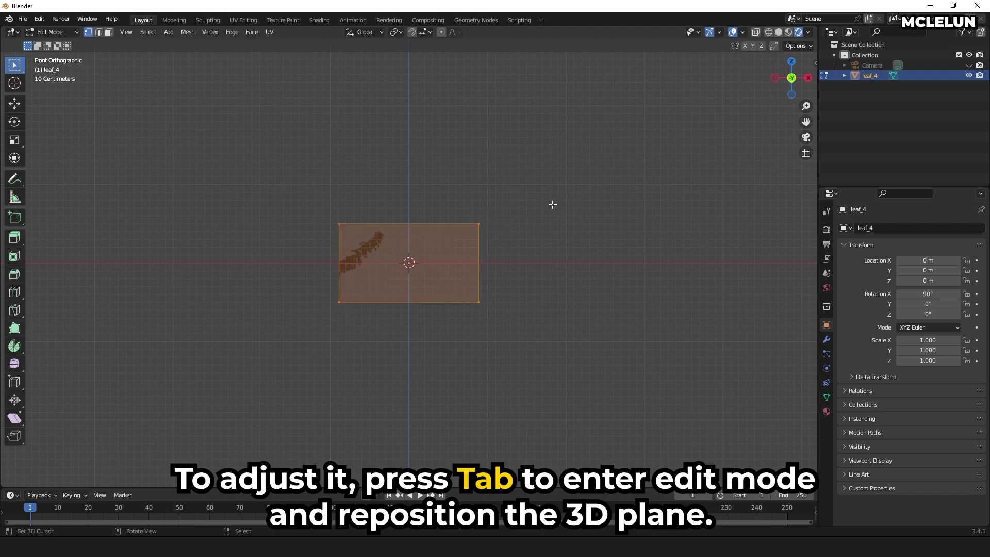
{"action": "key", "text": "g"}
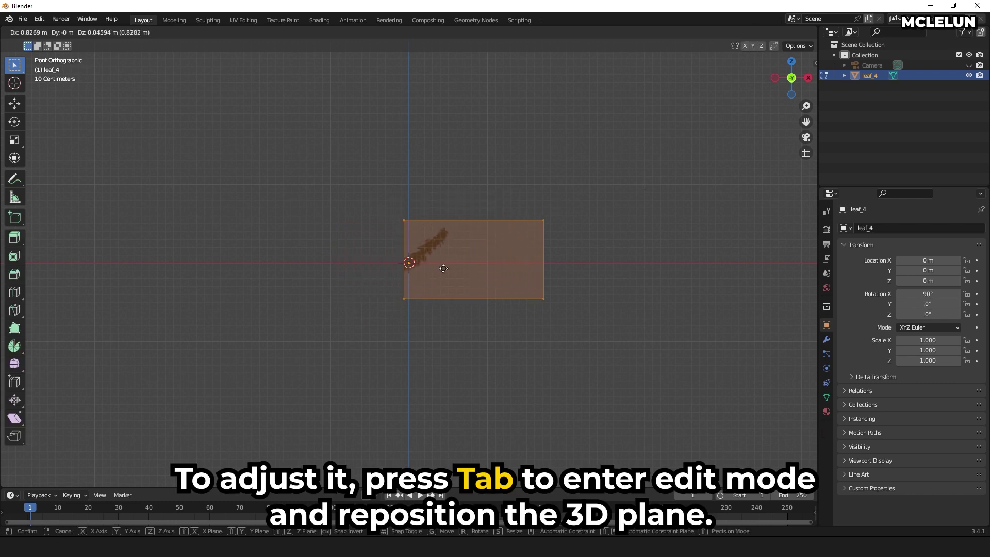
{"action": "left_click", "coordinate": [467, 260]}
{"action": "key", "text": "Tab"}
{"action": "key", "text": "r"}
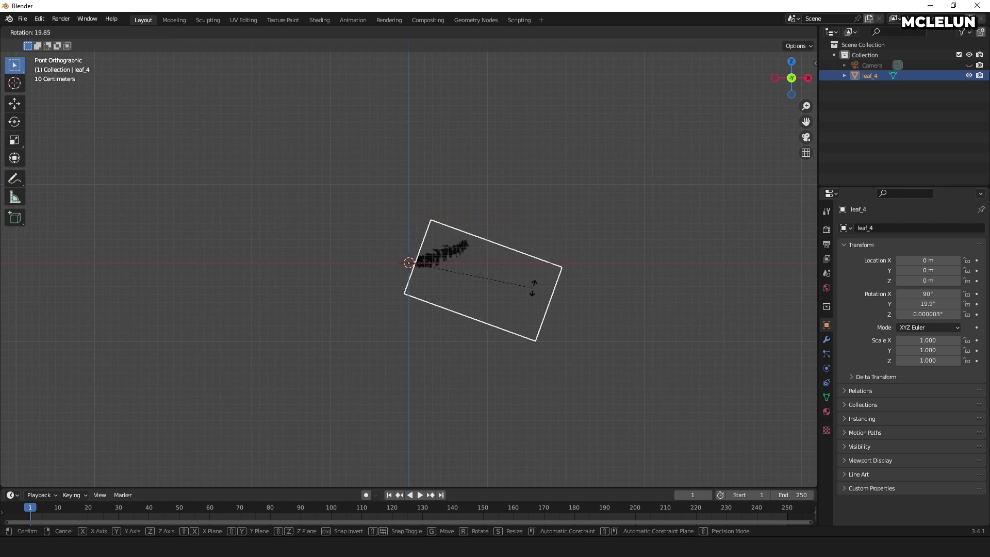
{"action": "left_click", "coordinate": [507, 217]}
{"action": "key", "text": "ctrl+z"}
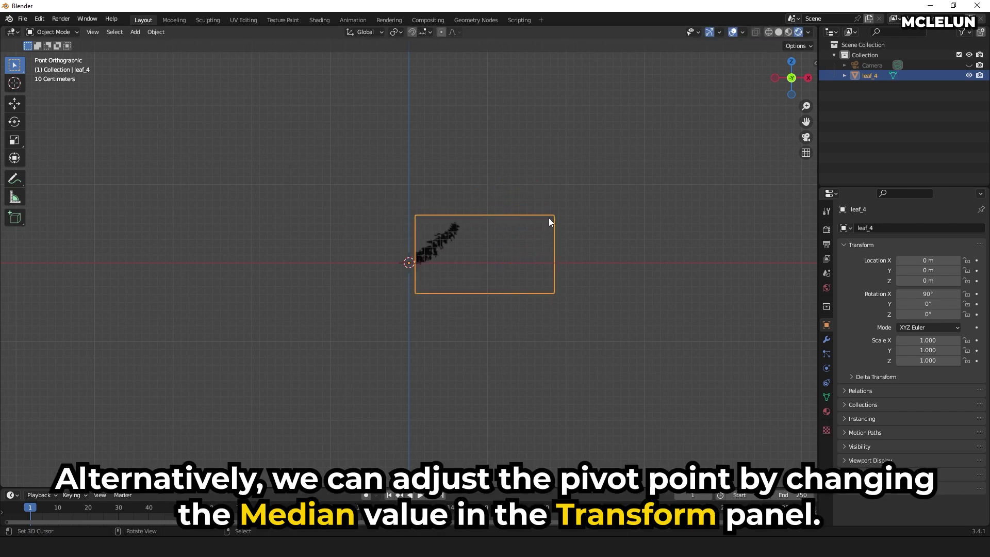
Lower the local Median Y value of leaf_4's mesh in Edit Mode to offset the plane from its pivot, and return to Object Mode.
{"action": "left_click", "coordinate": [816, 62]}
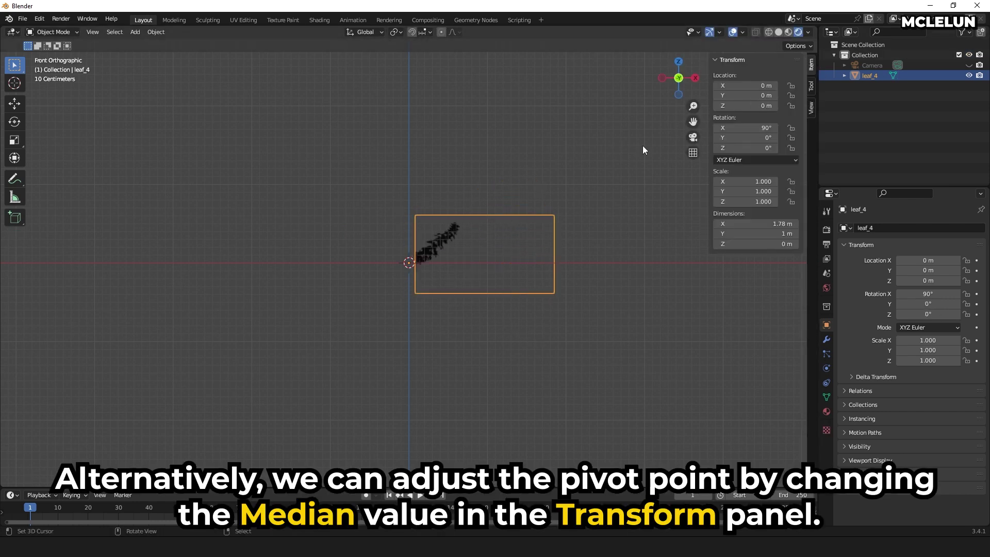
{"action": "key", "text": "Tab"}
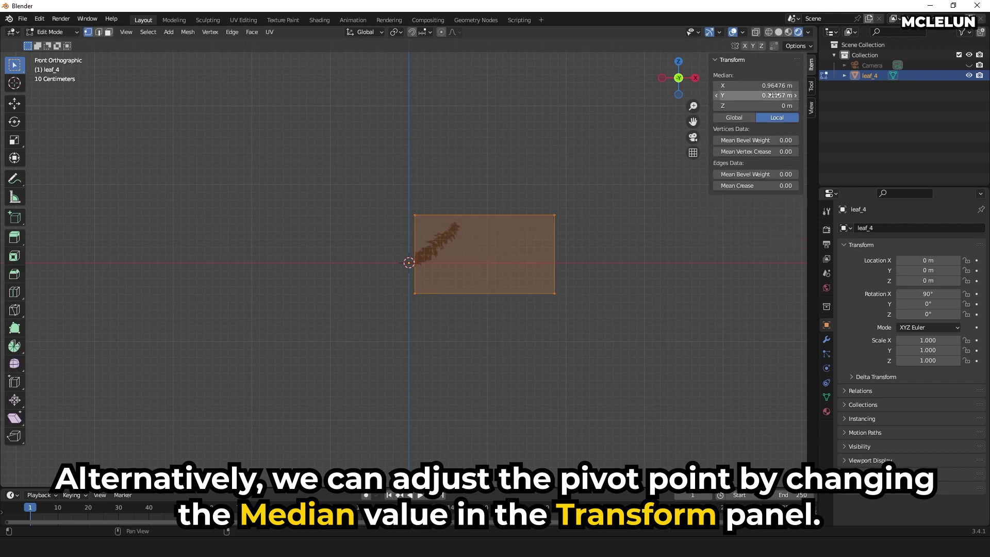
{"action": "left_click_drag", "start_coordinate": [774, 95], "coordinate": [764, 95]}
{"action": "key", "text": "Tab"}
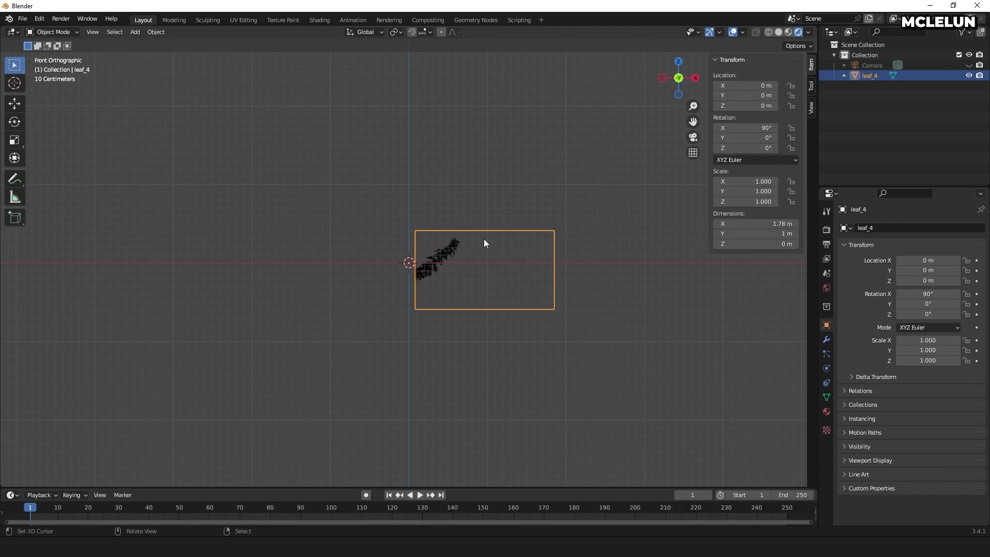
Delete the leaf_4 test plane and import leaf_0.png to leaf_5.png from scene1 as image planes with Offset Planes set to 0.01 m along Z+.
{"action": "key", "text": "Delete"}
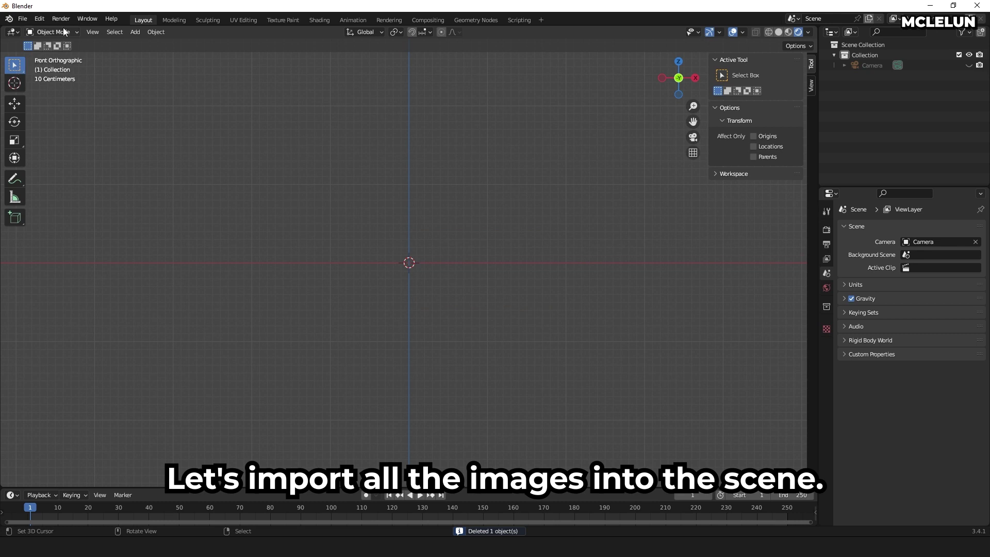
{"action": "left_click", "coordinate": [135, 32]}
{"action": "mouse_move", "coordinate": [178, 159]}
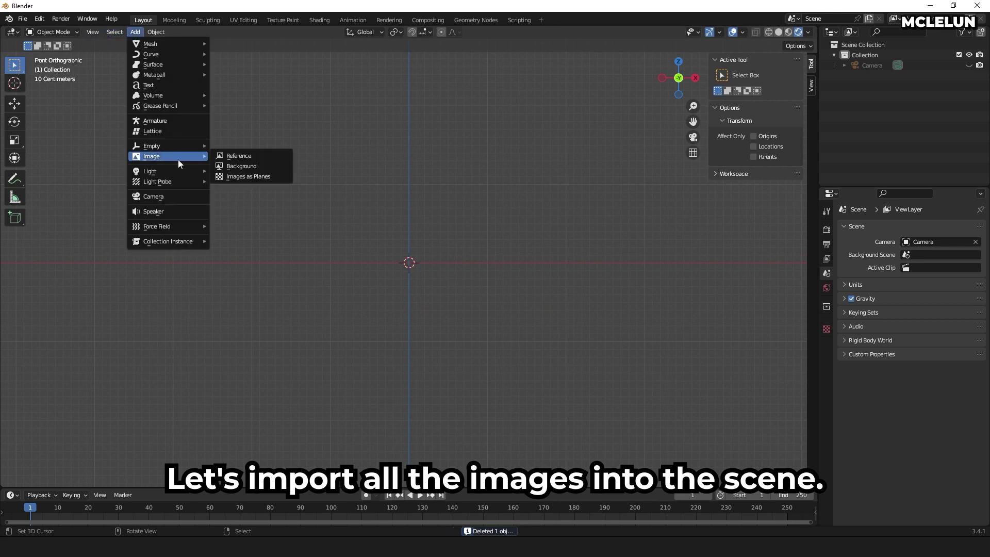
{"action": "left_click", "coordinate": [269, 177]}
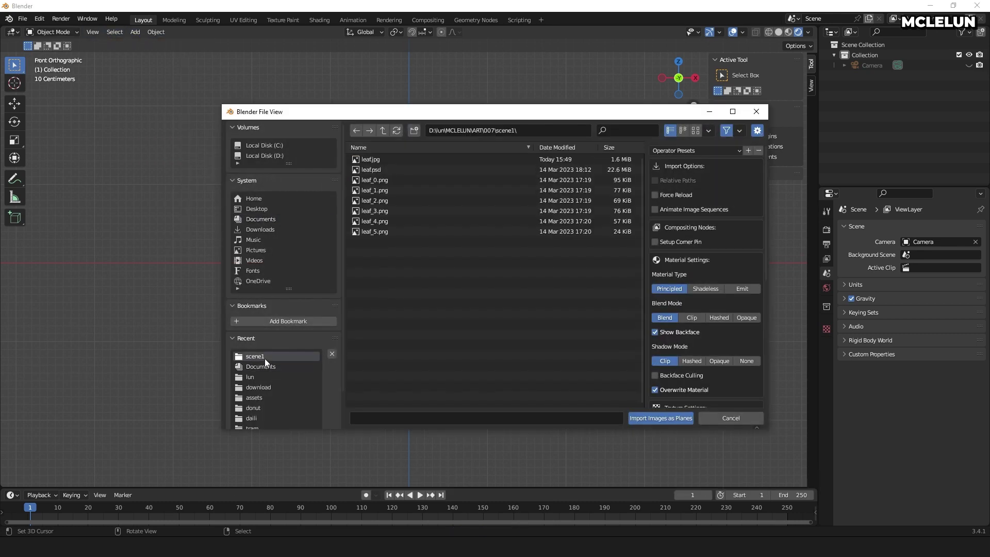
{"action": "left_click_drag", "start_coordinate": [395, 178], "coordinate": [380, 233]}
{"action": "scroll", "coordinate": [709, 317], "scroll_direction": "down", "scroll_amount": 5}
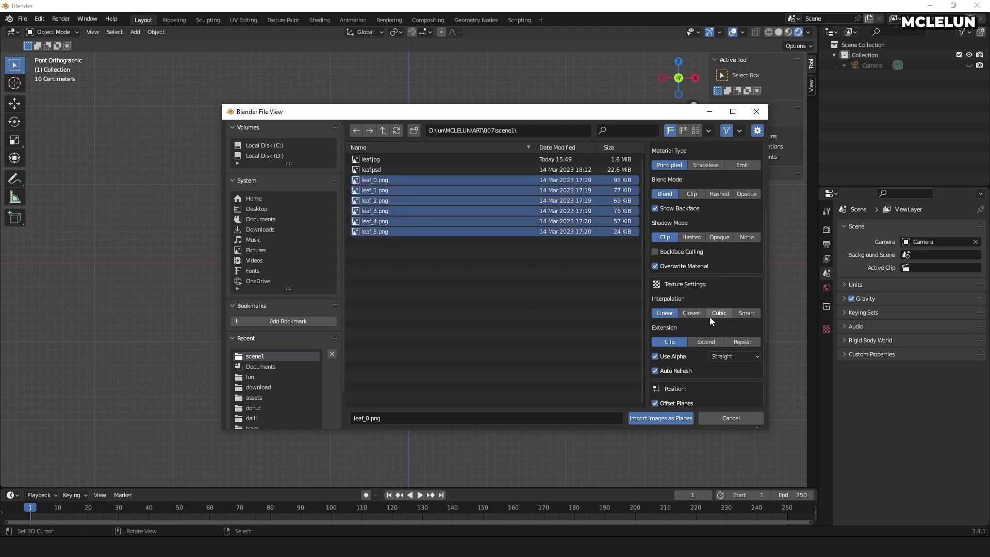
{"action": "scroll", "coordinate": [710, 317], "scroll_direction": "down", "scroll_amount": 5}
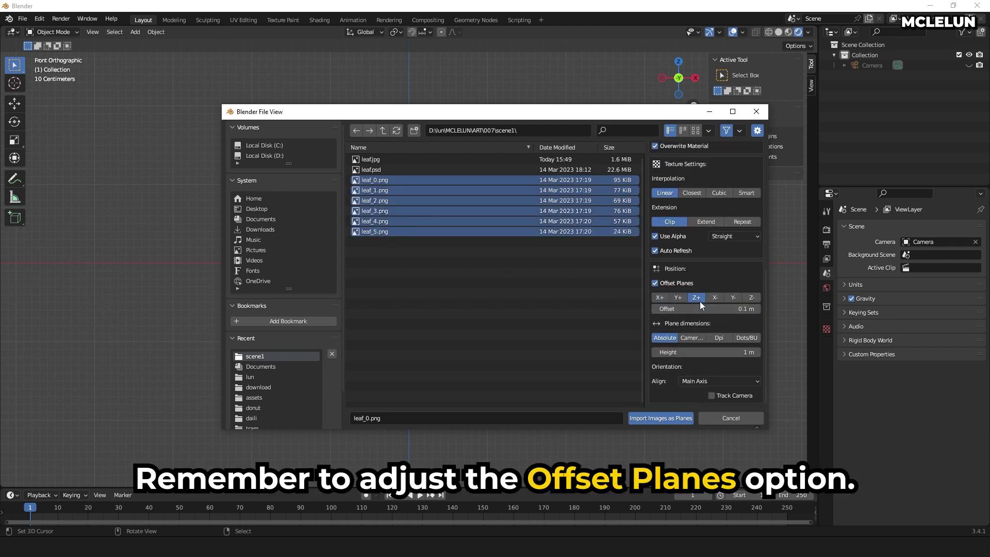
{"action": "type", "text": "0"}
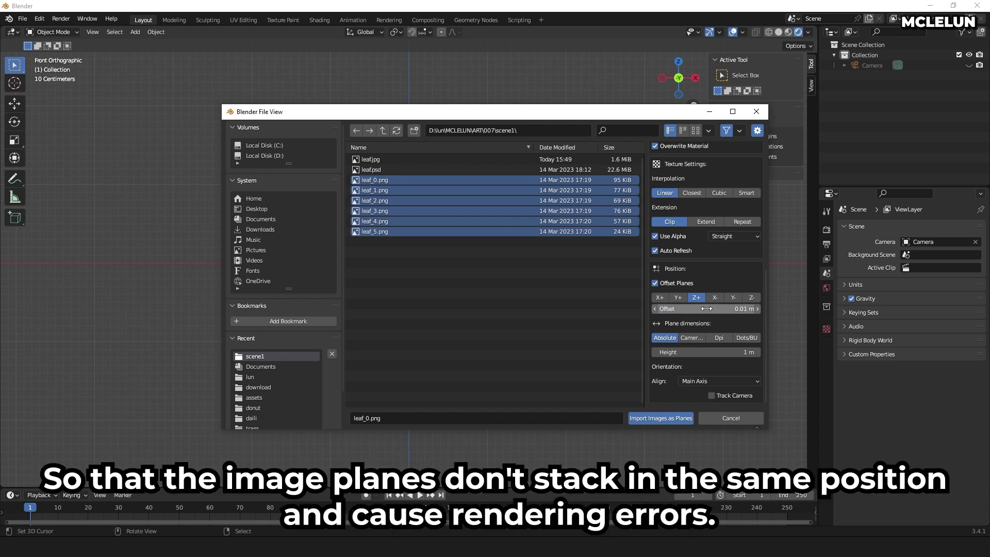
{"action": "left_click", "coordinate": [661, 418]}
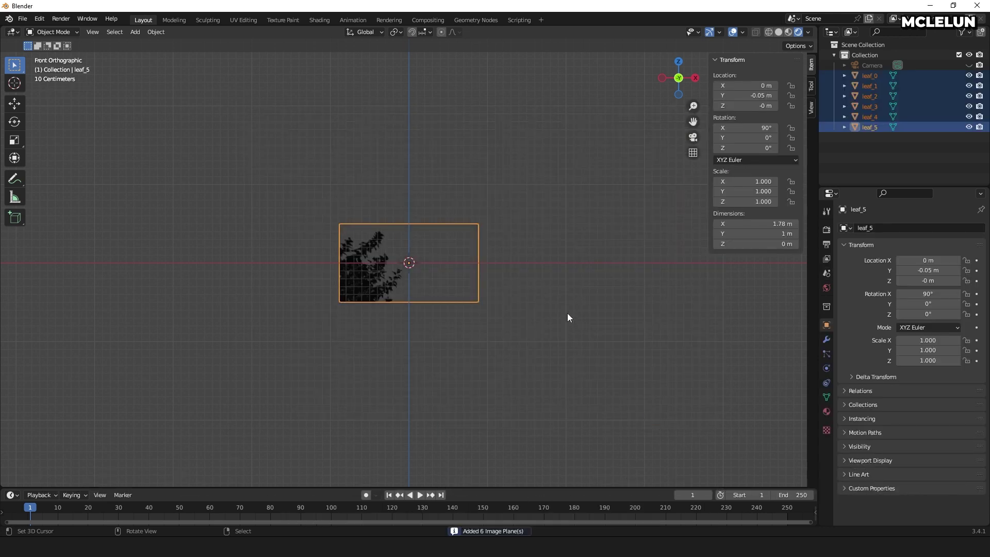
Move the camera along its local Z axis to frame the leaf planes in the camera view.
{"action": "scroll", "coordinate": [396, 288], "scroll_direction": "up", "scroll_amount": 6}
{"action": "left_click_drag", "start_coordinate": [434, 272], "coordinate": [367, 293]}
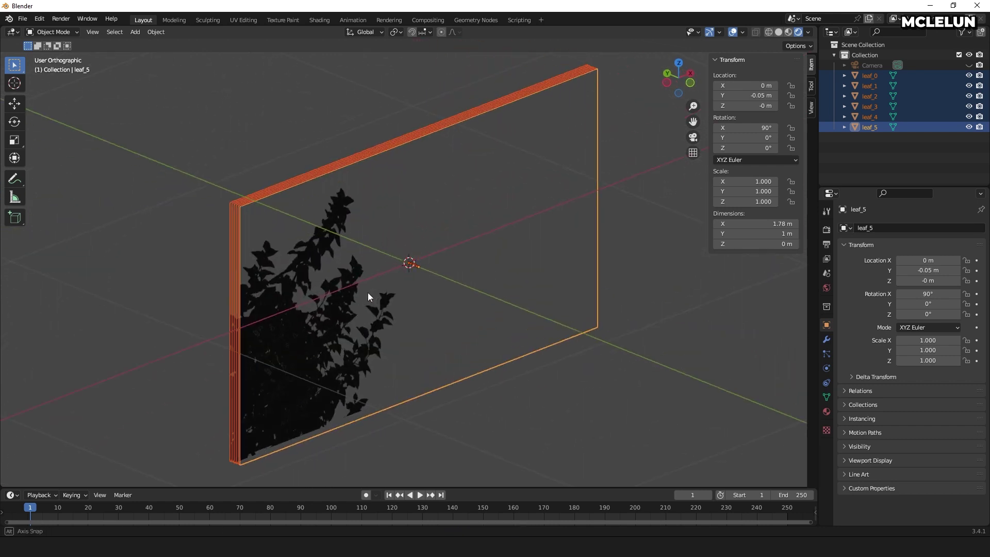
{"action": "key", "text": "KP_0"}
{"action": "right_click", "coordinate": [436, 379]}
{"action": "key", "text": "g"}
{"action": "key", "text": "z"}
{"action": "key", "text": "z"}
{"action": "left_click", "coordinate": [279, 227]}
Reposition each leaf plane's mesh in Edit Mode so its branch base sits at the origin, hiding the others, and reassemble the tree in camera view.
{"action": "right_click", "coordinate": [280, 227]}
{"action": "key", "text": "KP_1"}
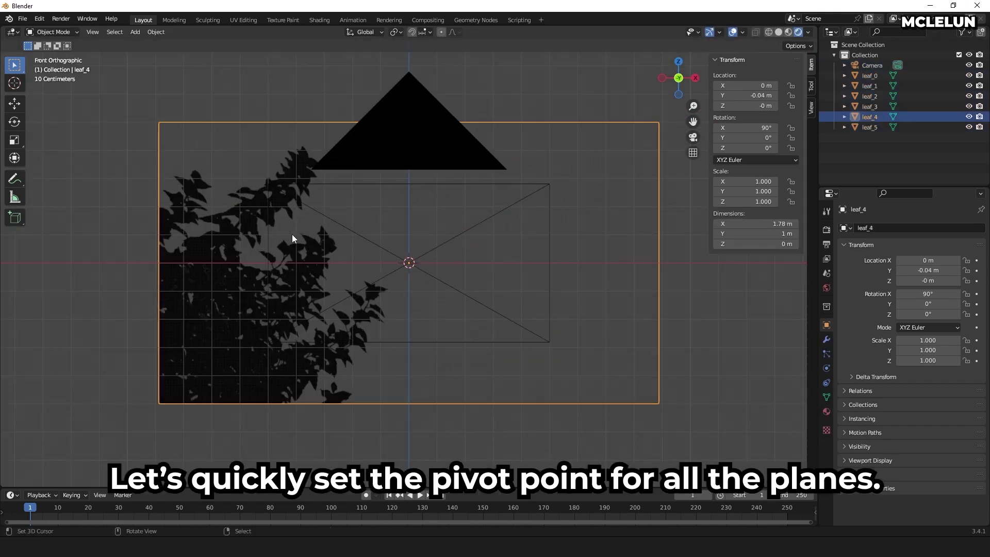
{"action": "right_click", "coordinate": [292, 234]}
{"action": "key", "text": "h"}
{"action": "right_click", "coordinate": [288, 218]}
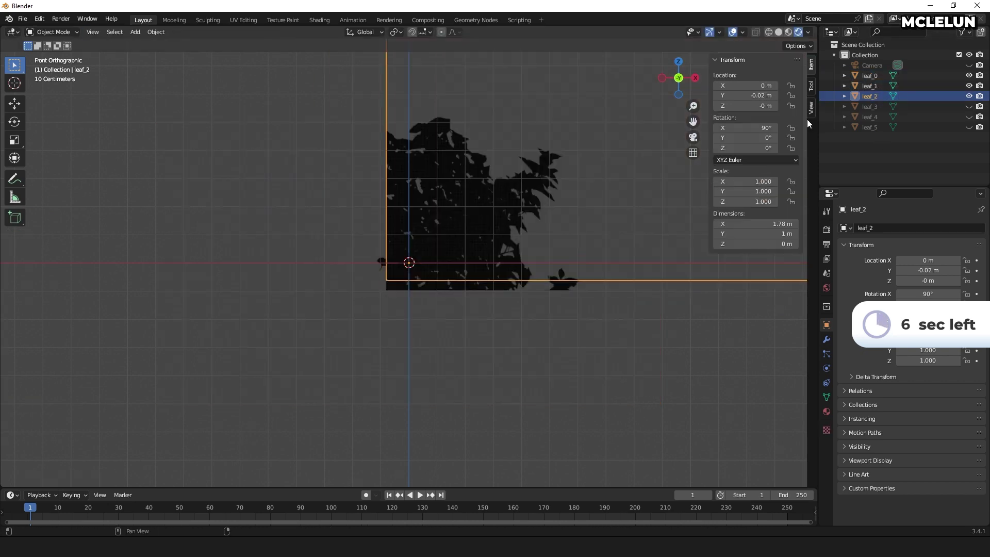
{"action": "key", "text": "Tab"}
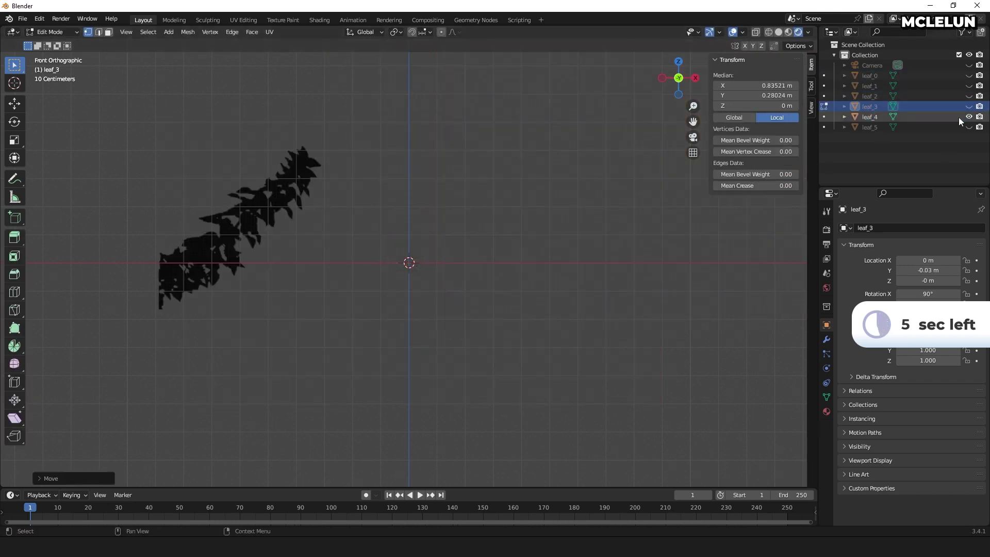
{"action": "key", "text": "Tab"}
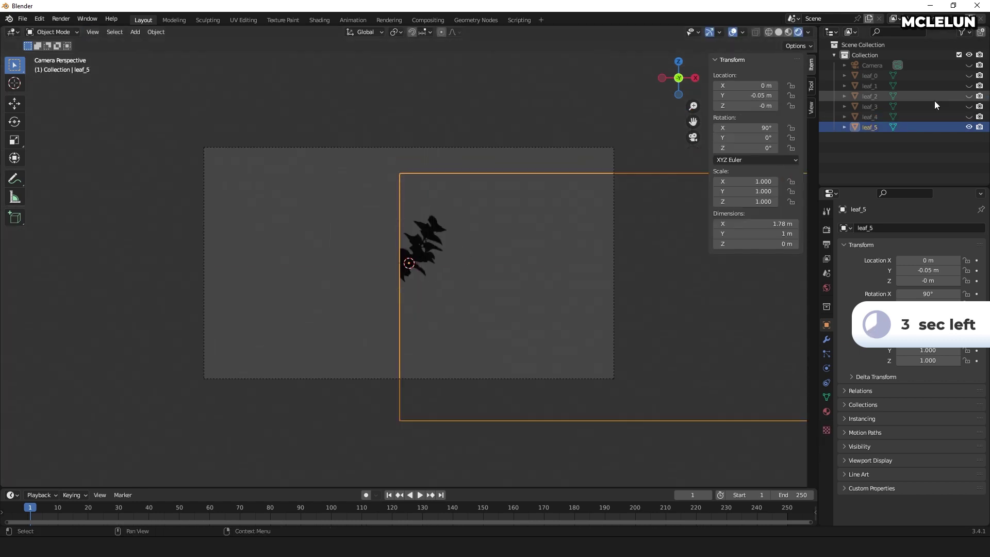
{"action": "key", "text": "g"}
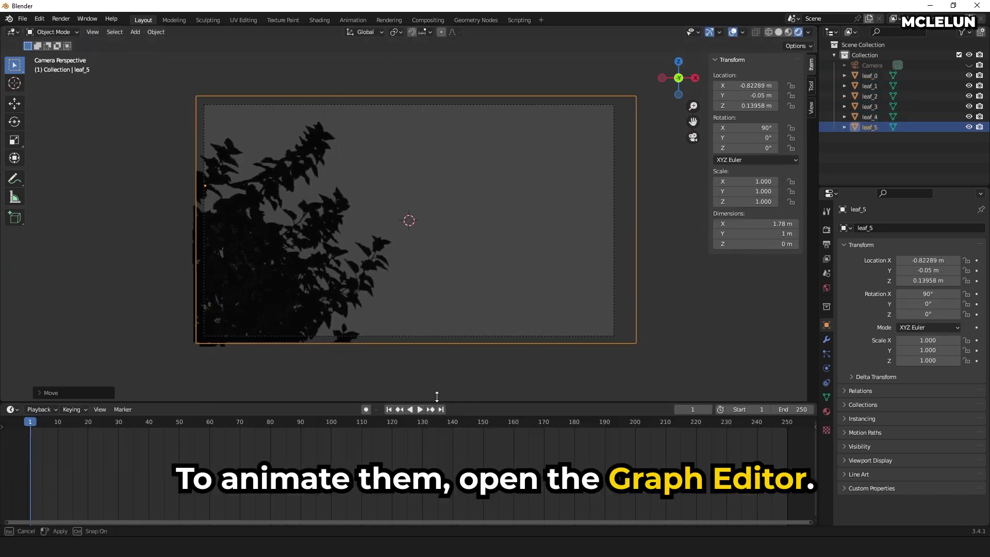
Hide the viewport sidebar, switch the timeline area to the Graph Editor, and insert a rotation keyframe on leaf_0 at frame 1.
{"action": "key", "text": "n"}
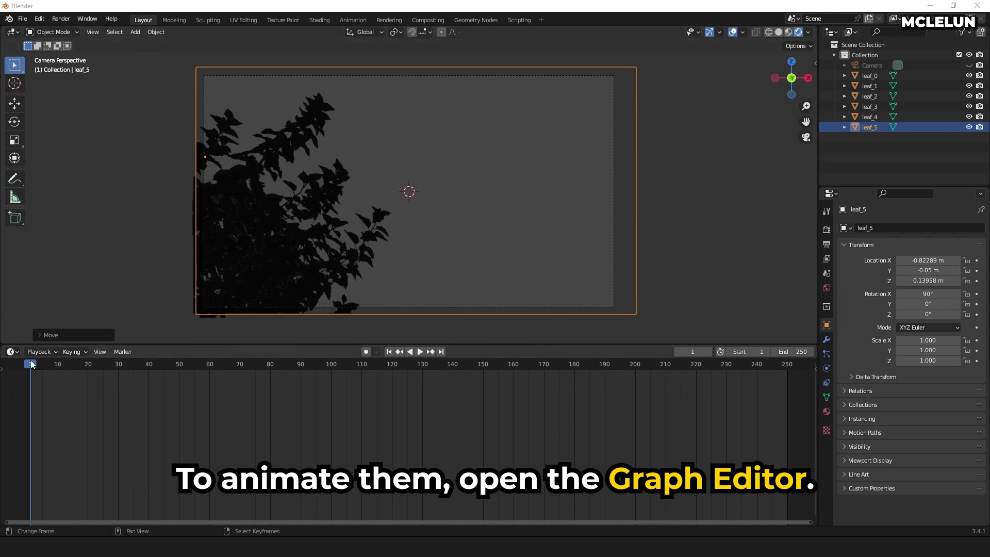
{"action": "left_click", "coordinate": [12, 351]}
{"action": "left_click", "coordinate": [145, 405]}
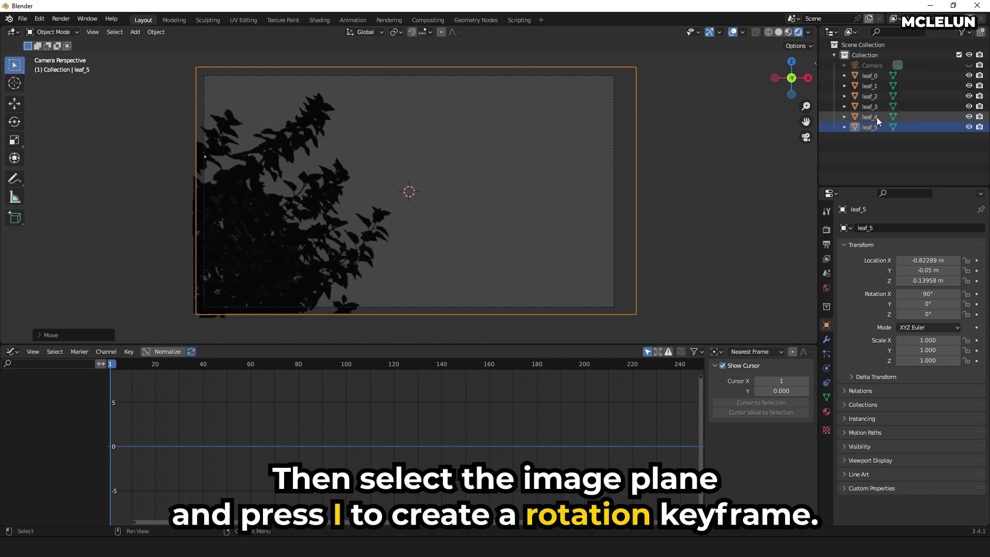
{"action": "left_click", "coordinate": [874, 76]}
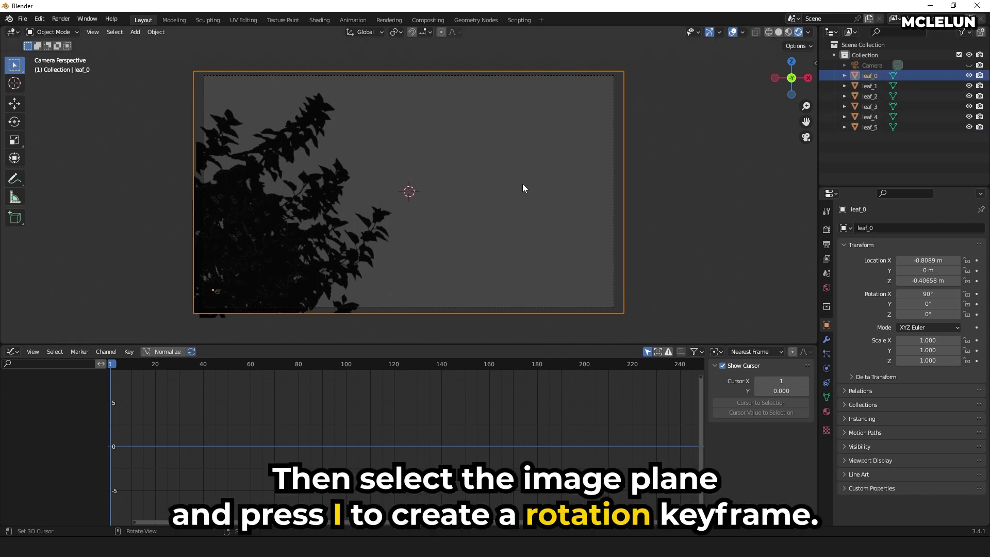
{"action": "key", "text": "i"}
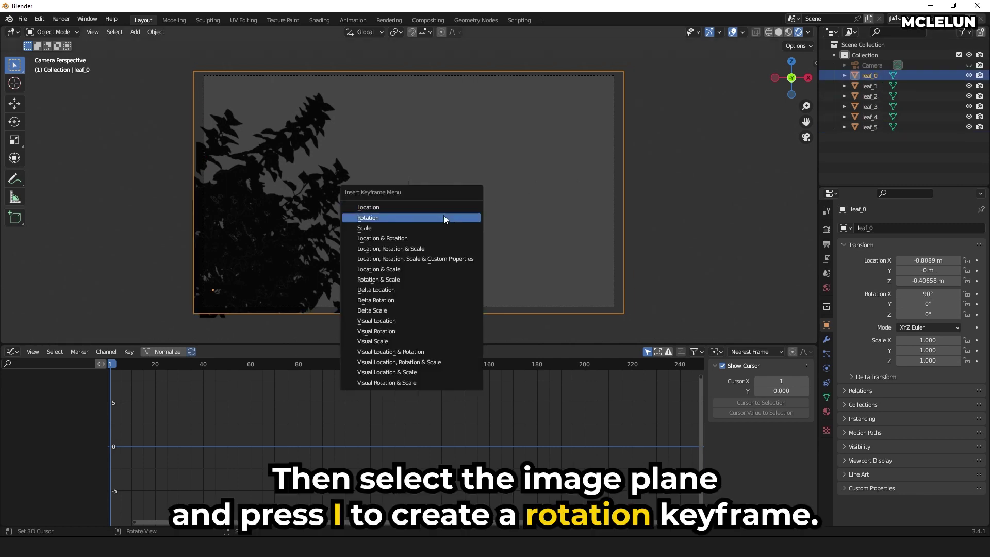
{"action": "left_click", "coordinate": [445, 218]}
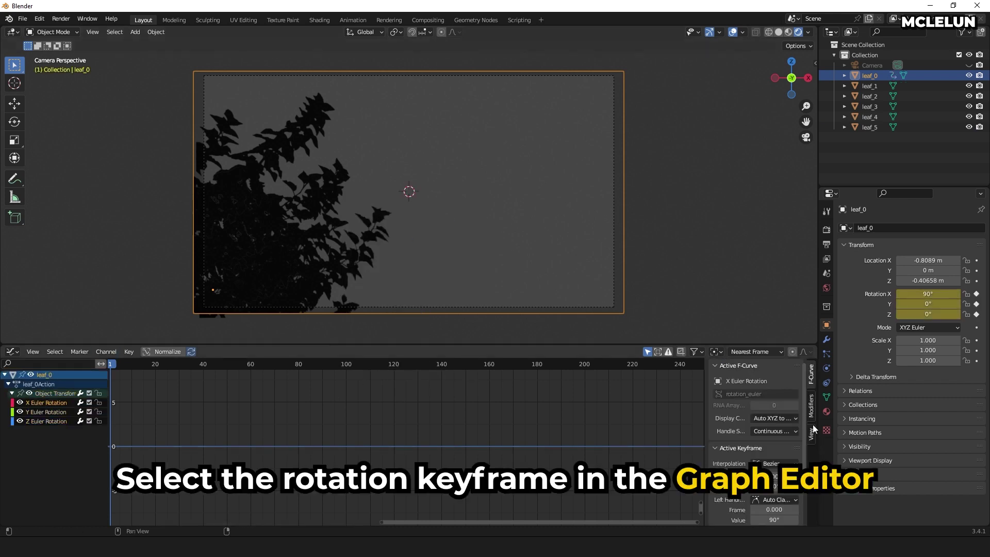
Hide leaf_1 to leaf_5 and try a Noise modifier on leaf_0's X Euler Rotation curve, removing the modifier after scrubbing the timeline.
{"action": "left_click", "coordinate": [812, 406]}
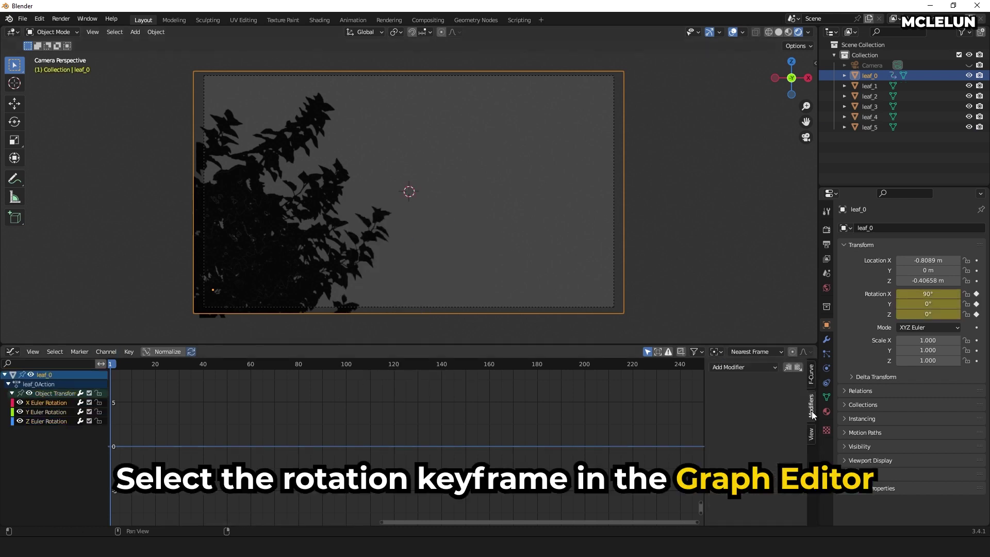
{"action": "left_click", "coordinate": [767, 367]}
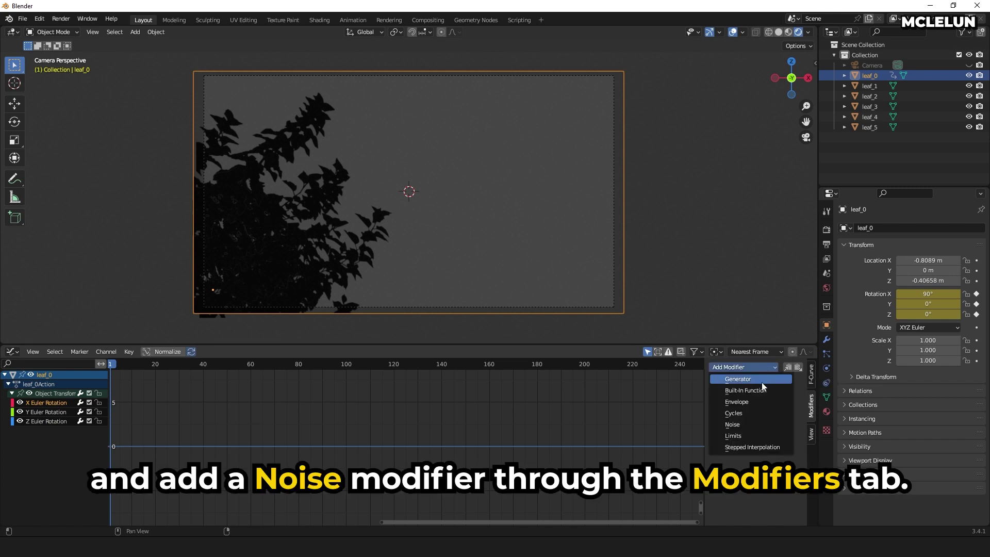
{"action": "left_click", "coordinate": [758, 423]}
{"action": "left_click_drag", "start_coordinate": [128, 364], "coordinate": [169, 375]}
{"action": "left_click_drag", "start_coordinate": [968, 85], "coordinate": [969, 127]}
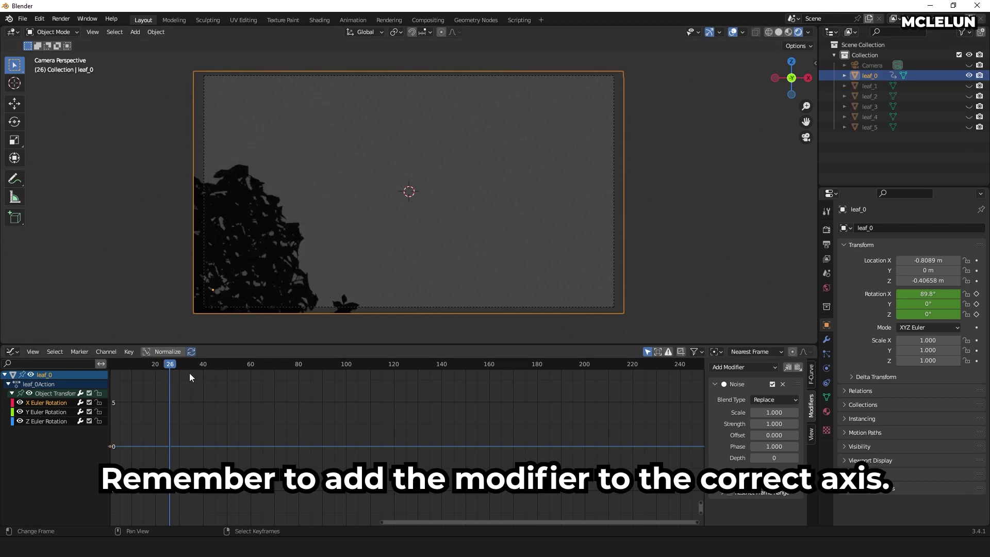
{"action": "left_click_drag", "start_coordinate": [190, 367], "coordinate": [291, 369]}
{"action": "left_click", "coordinate": [783, 384]}
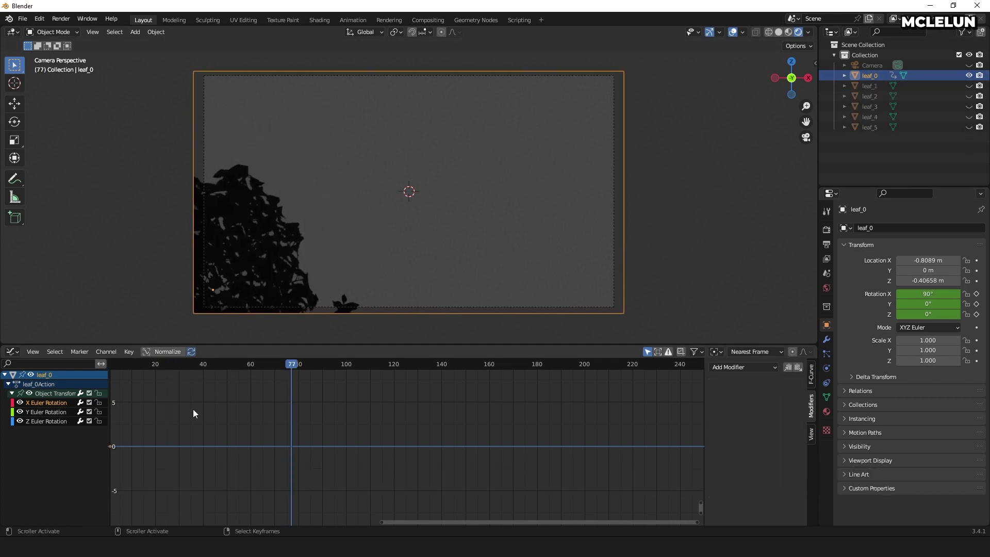
Add a Noise modifier to leaf_0's Y Euler Rotation curve and scrub the timeline to check the motion.
{"action": "left_click", "coordinate": [56, 421]}
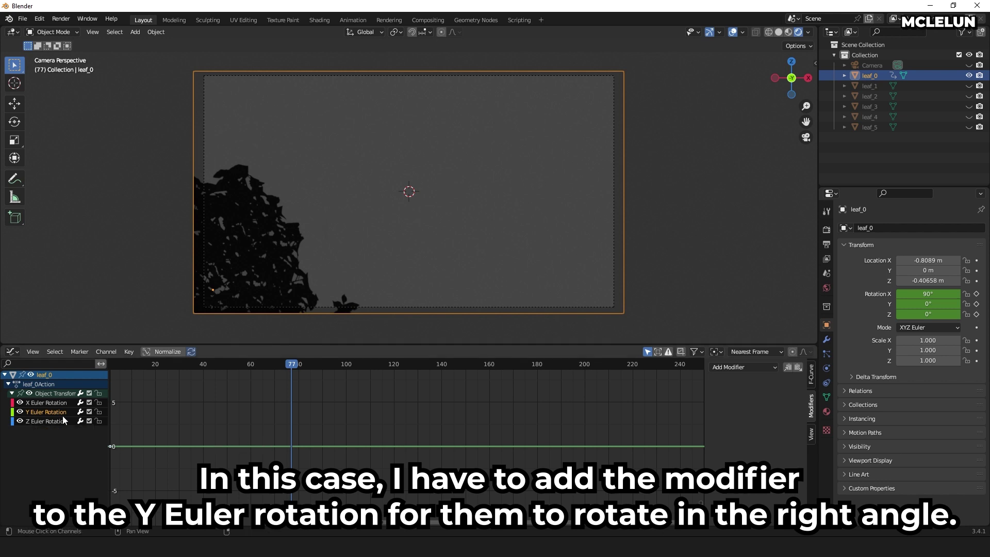
{"action": "left_click", "coordinate": [742, 367]}
{"action": "left_click", "coordinate": [743, 427]}
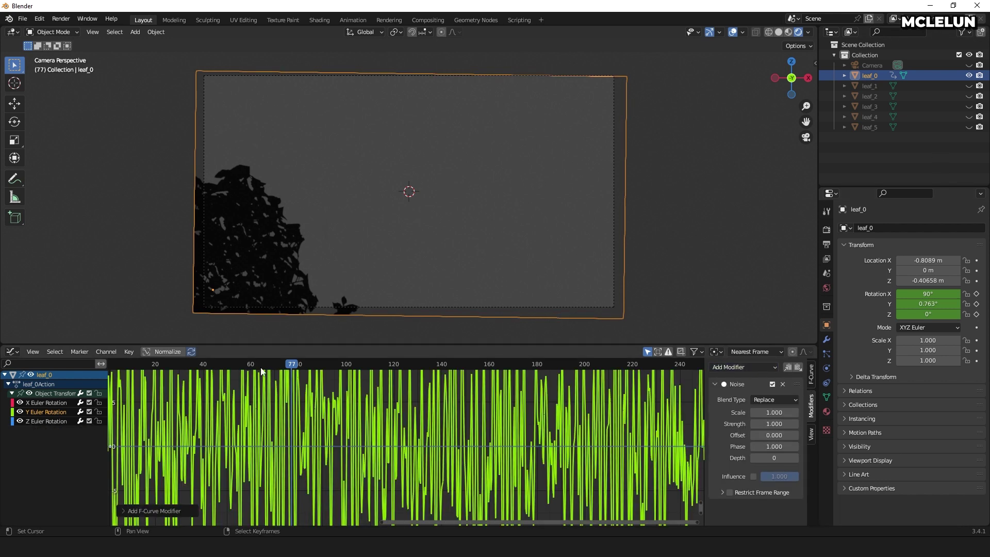
{"action": "left_click_drag", "start_coordinate": [291, 364], "coordinate": [431, 376]}
Set the Noise modifier's Scale to 20 and Strength to 0.5, and scrub the timeline to check the sway.
{"action": "left_click_drag", "start_coordinate": [766, 412], "coordinate": [799, 413]}
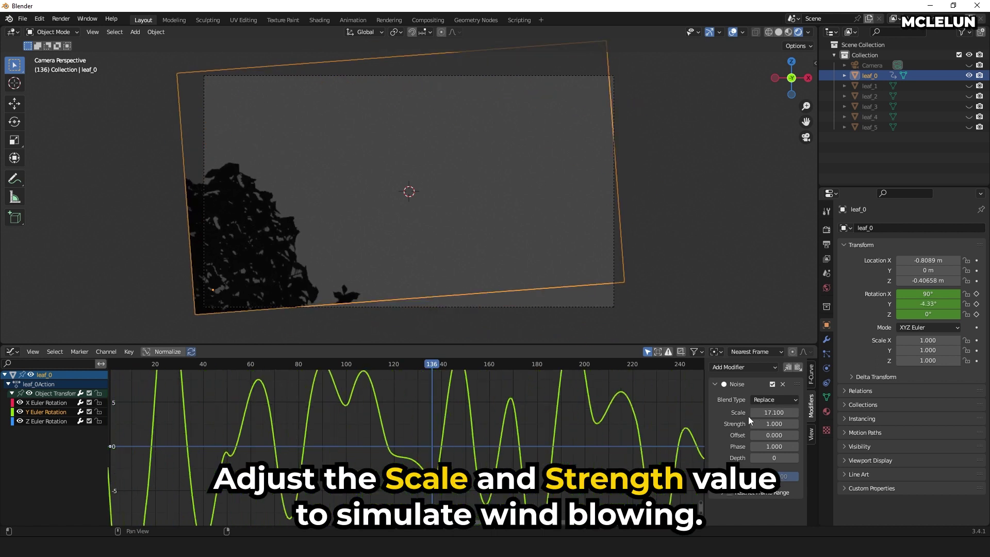
{"action": "type", "text": "20"}
{"action": "key", "text": "Return"}
{"action": "left_click", "coordinate": [770, 422]}
{"action": "type", "text": "0.5"}
{"action": "key", "text": "Return"}
{"action": "left_click", "coordinate": [398, 366]}
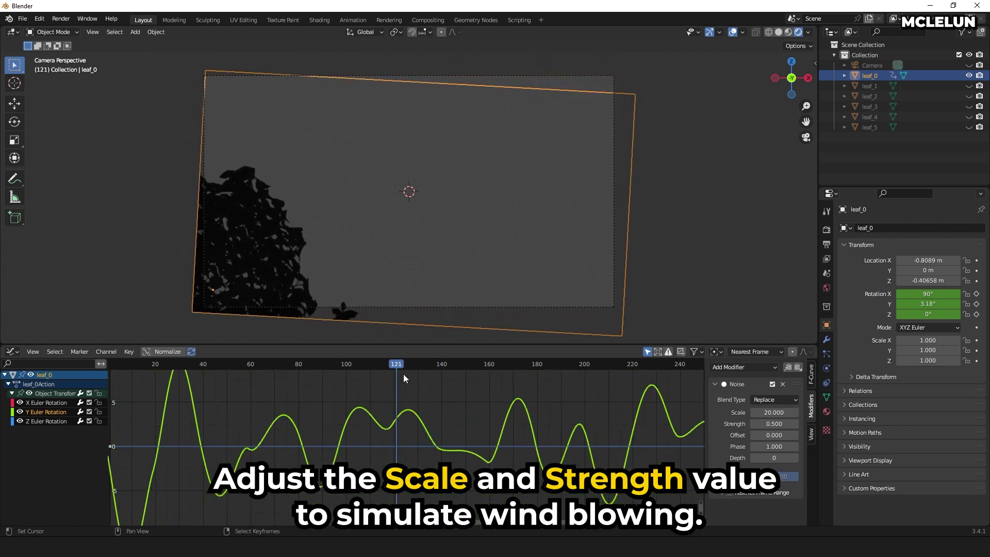
Set the Noise modifier's Scale to 100 and Strength to 0.1, and scrub the timeline to check the sway.
{"action": "key", "text": "space"}
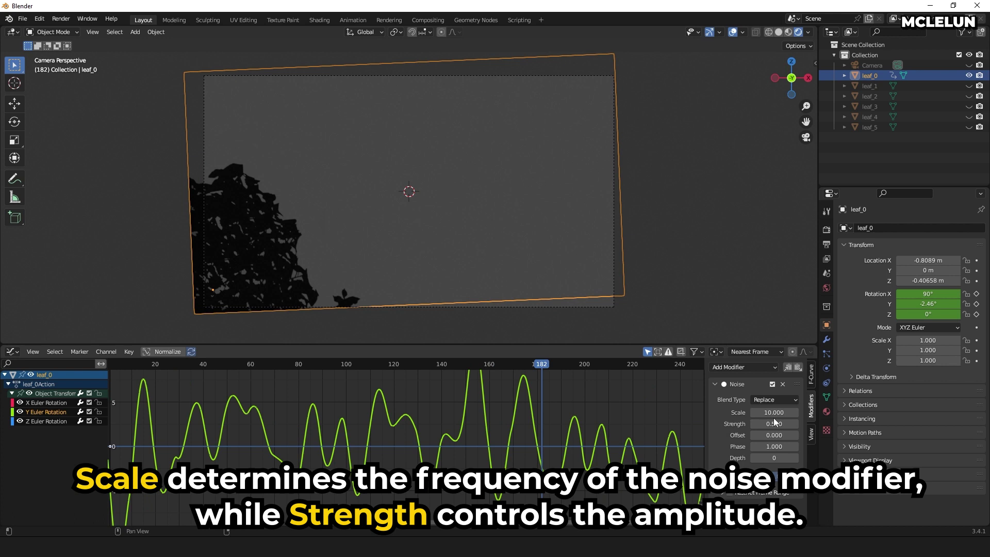
{"action": "type", "text": "00"}
{"action": "key", "text": "Tab"}
{"action": "type", "text": "0.05"}
{"action": "key", "text": "Return"}
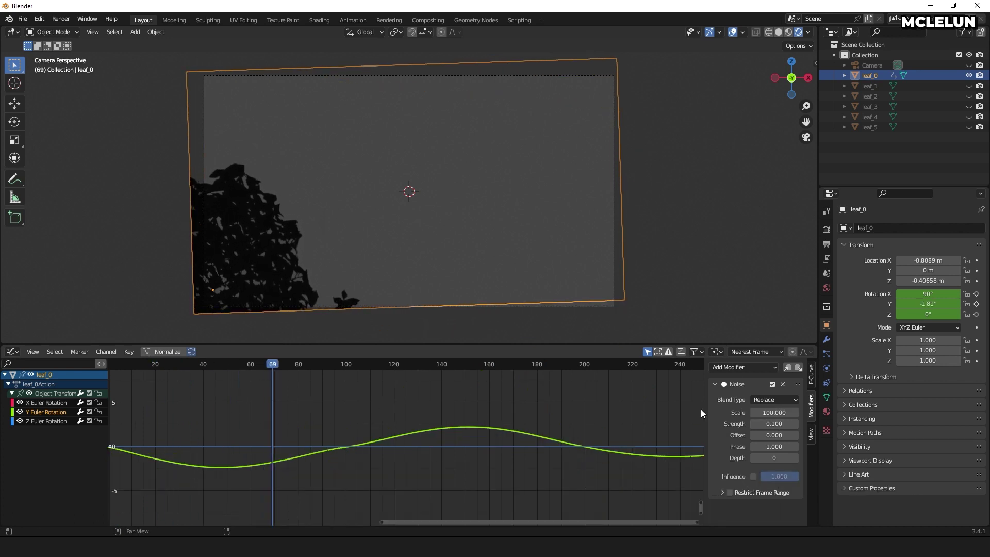
{"action": "left_click", "coordinate": [336, 367]}
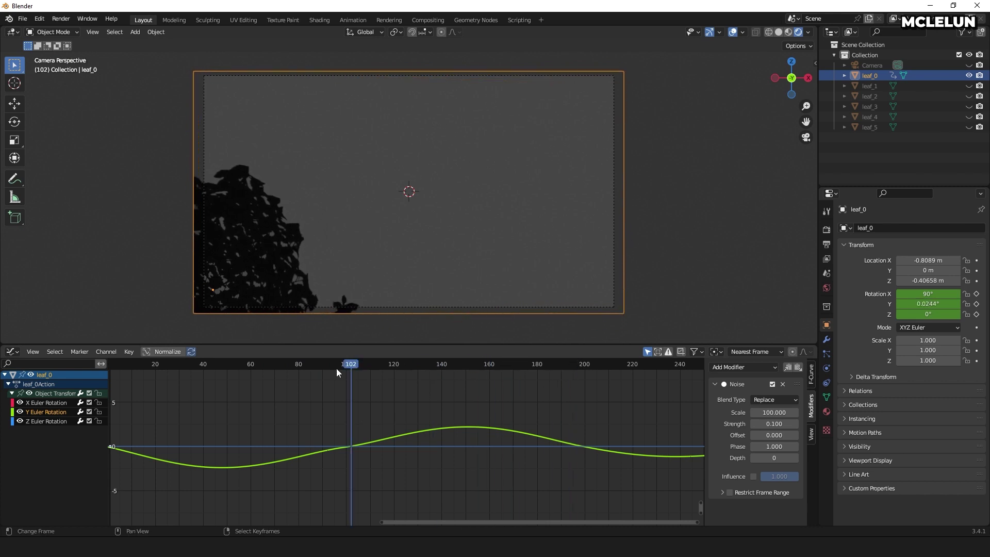
{"action": "left_click_drag", "start_coordinate": [336, 368], "coordinate": [463, 382]}
Copy leaf_0's Noise modifier, then show and select leaf_1 with leaf_0 hidden.
{"action": "left_click", "coordinate": [789, 368]}
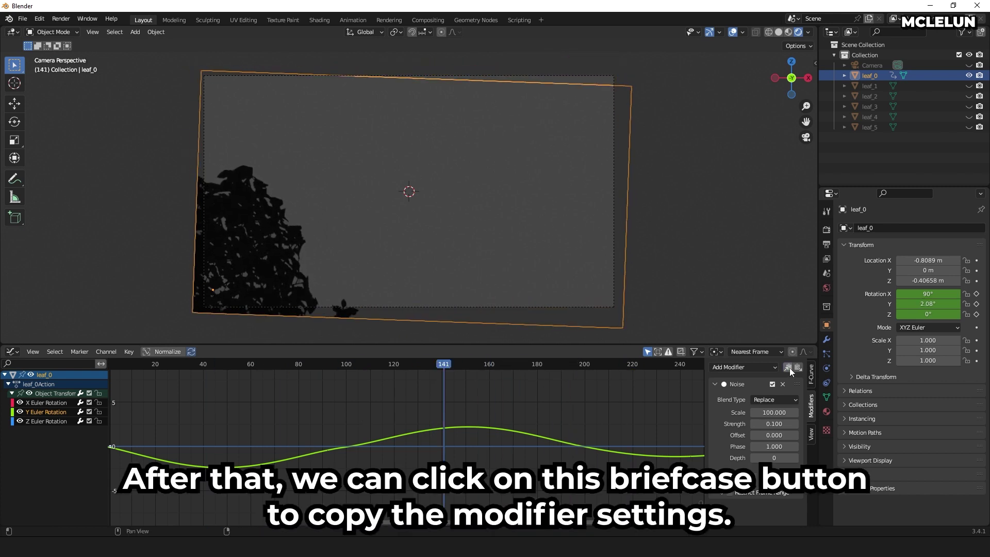
{"action": "left_click", "coordinate": [969, 85]}
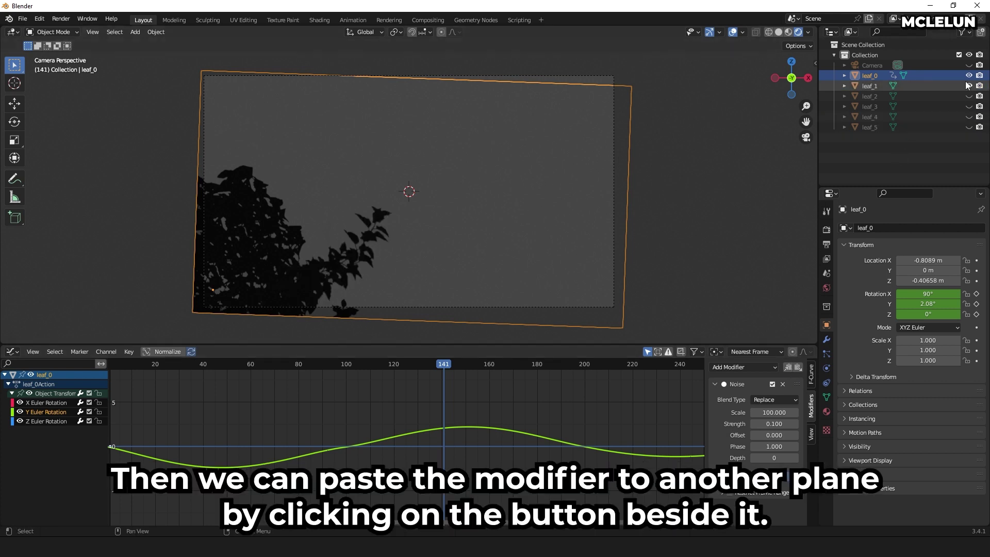
{"action": "left_click", "coordinate": [969, 76]}
{"action": "left_click", "coordinate": [368, 249]}
Insert a rotation keyframe on leaf_1 at frame 0 and paste the Noise modifier onto its Y Euler Rotation curve.
{"action": "key", "text": "shift+Left"}
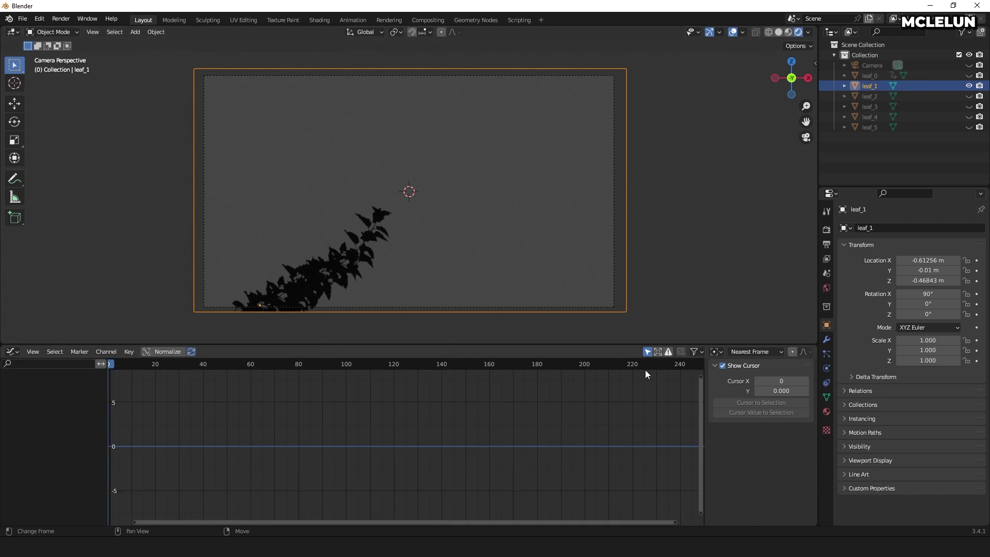
{"action": "key", "text": "i"}
{"action": "left_click", "coordinate": [450, 261]}
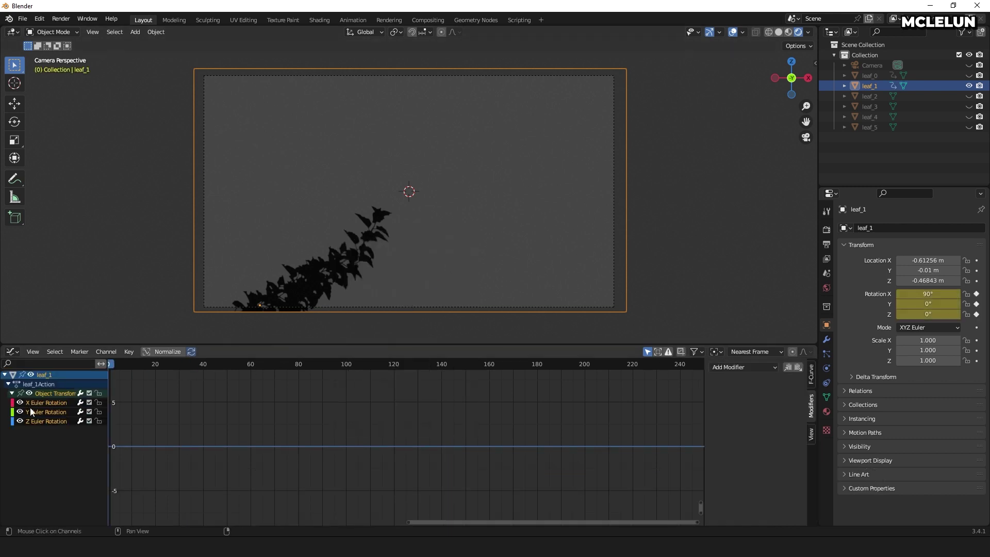
{"action": "left_click", "coordinate": [798, 367]}
{"action": "left_click_drag", "start_coordinate": [211, 365], "coordinate": [489, 365]}
Show leaf_2 instead of leaf_1, keyframe its rotation at frame 160, and paste the Noise modifier onto its Y Euler Rotation curve.
{"action": "left_click", "coordinate": [969, 85]}
{"action": "left_click", "coordinate": [969, 96]}
{"action": "left_click", "coordinate": [342, 255]}
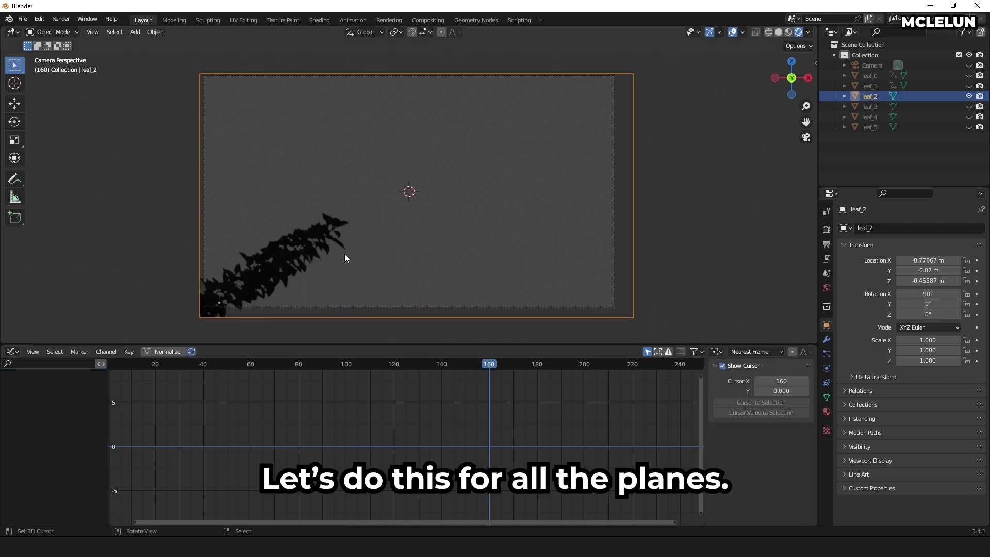
{"action": "key", "text": "i"}
{"action": "left_click", "coordinate": [340, 258]}
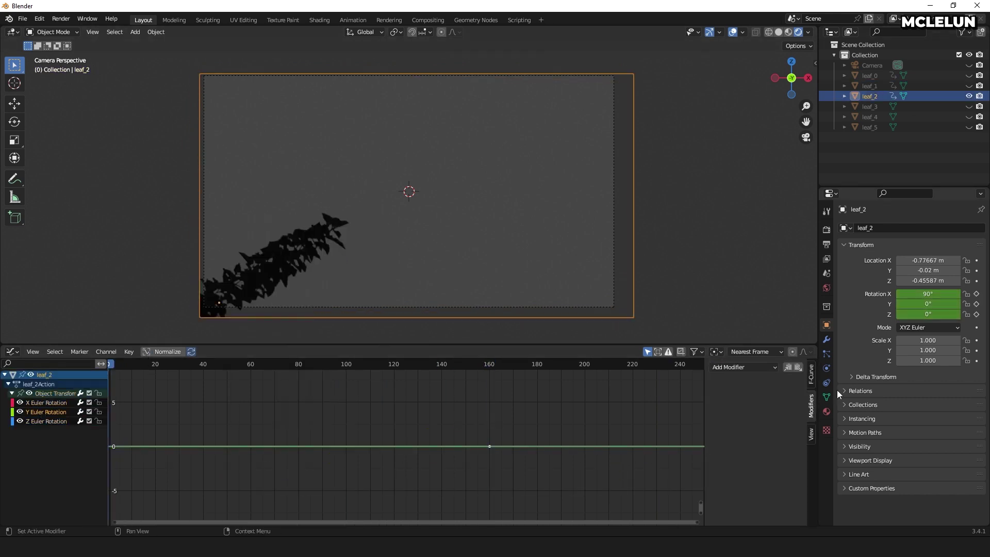
{"action": "left_click", "coordinate": [798, 368]}
{"action": "left_click_drag", "start_coordinate": [212, 367], "coordinate": [603, 367]}
Unhide leaf_0 and leaf_1, scrub the timeline to check the combined motion, and return to frame 0.
{"action": "left_click_drag", "start_coordinate": [969, 86], "coordinate": [969, 75]}
{"action": "left_click_drag", "start_coordinate": [372, 367], "coordinate": [464, 369]}
{"action": "key", "text": "shift+Left"}
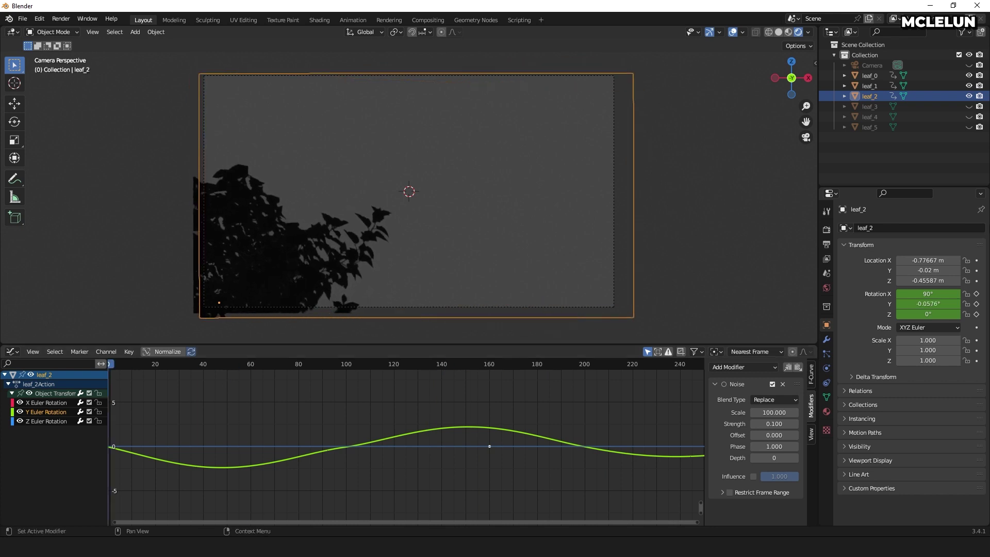
Unhide leaf_3, leaf_4 and leaf_5, and insert rotation keyframes on all three at frame 0.
{"action": "left_click", "coordinate": [869, 107]}
{"action": "left_click_drag", "start_coordinate": [969, 127], "coordinate": [969, 106]}
{"action": "left_click", "coordinate": [871, 109]}
{"action": "left_click", "coordinate": [875, 129], "text": "shift"}
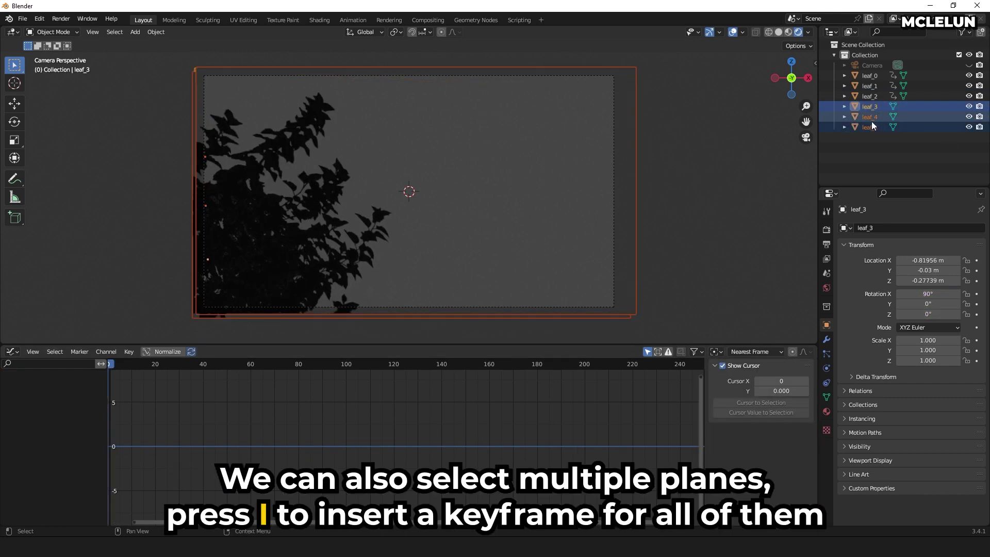
{"action": "key", "text": "i"}
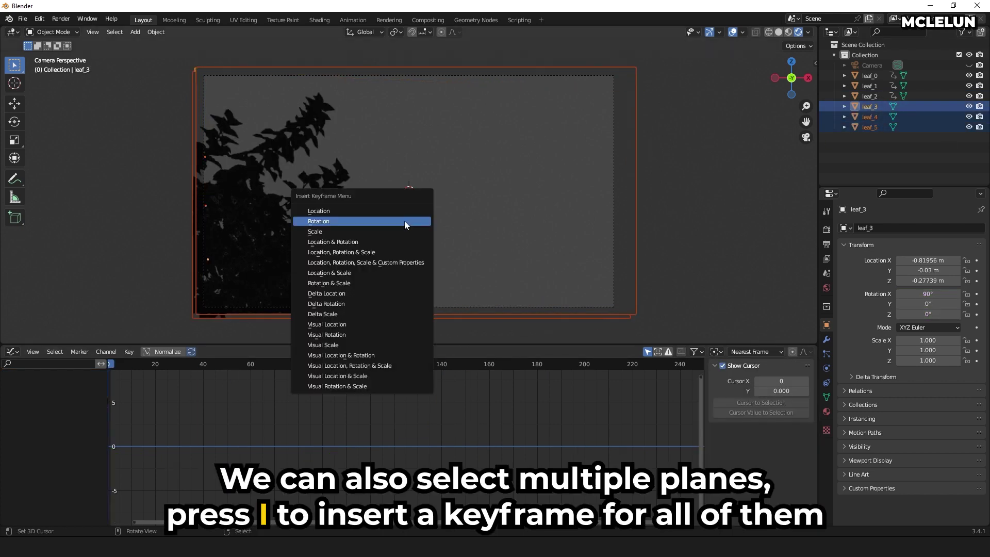
{"action": "left_click", "coordinate": [368, 223]}
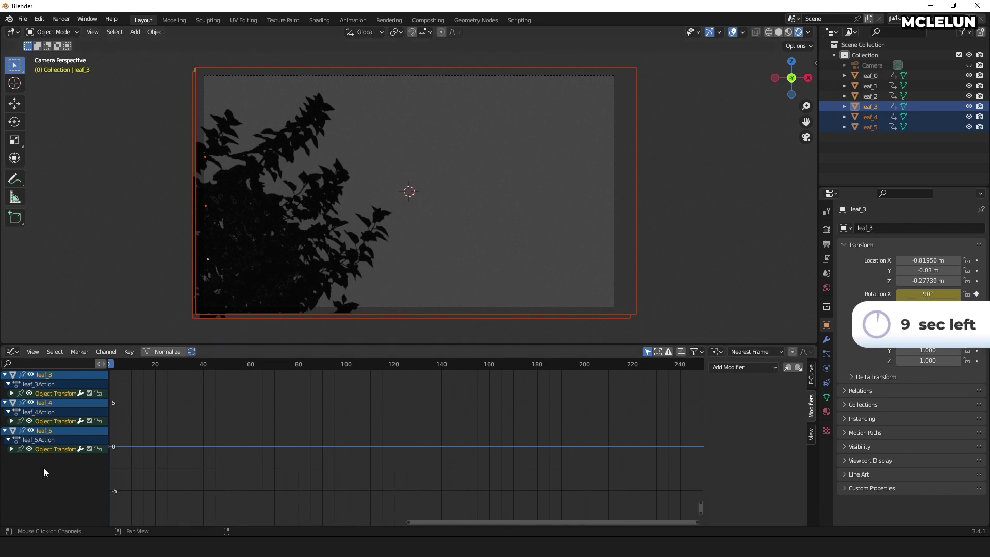
Paste the Noise modifier onto the Y Euler Rotation curves of leaf_3, leaf_4 and leaf_5, and scrub the timeline to check them.
{"action": "left_click", "coordinate": [11, 393]}
{"action": "left_click", "coordinate": [11, 448]}
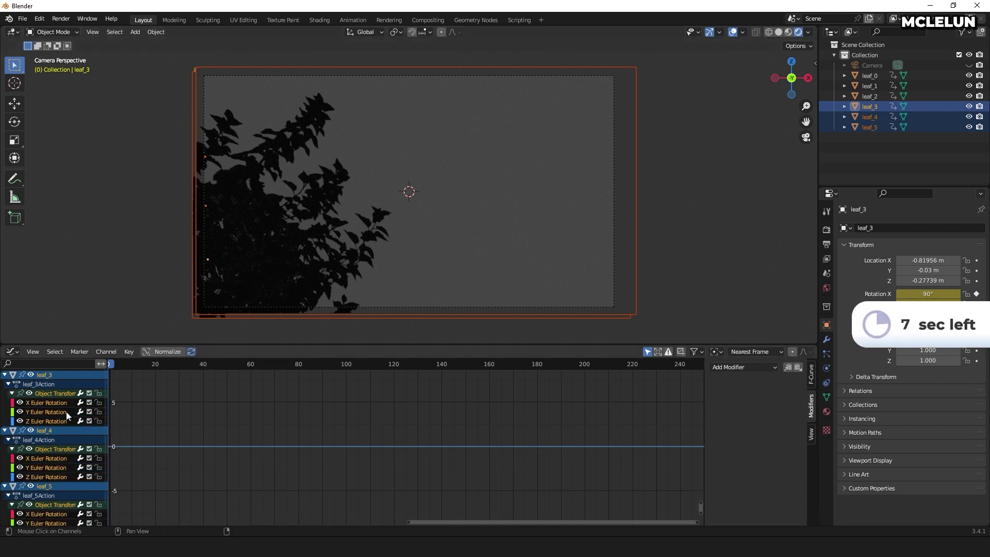
{"action": "left_click", "coordinate": [797, 367]}
{"action": "left_click", "coordinate": [45, 467]}
{"action": "left_click", "coordinate": [798, 367]}
{"action": "scroll", "coordinate": [45, 479], "scroll_direction": "down", "scroll_amount": 2}
{"action": "left_click", "coordinate": [46, 501]}
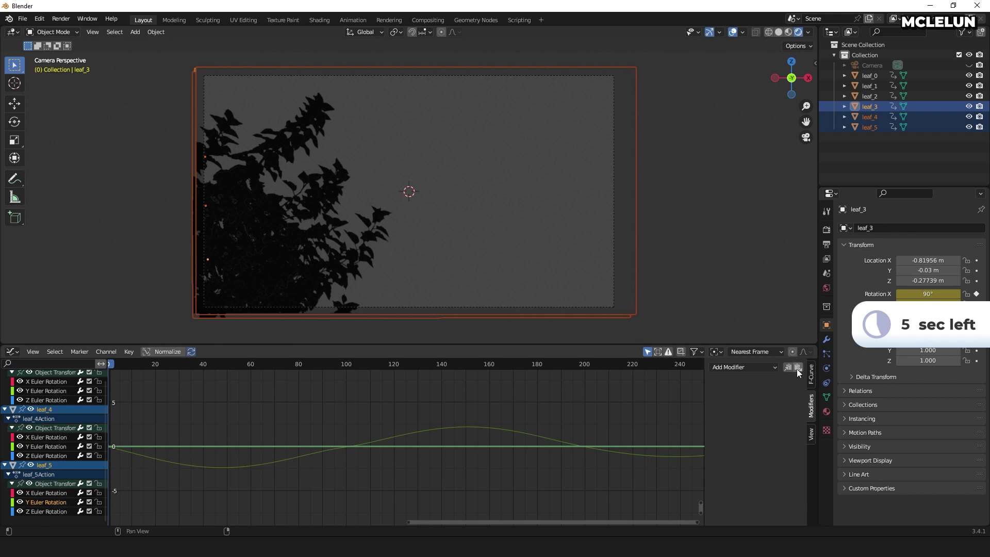
{"action": "left_click", "coordinate": [798, 367]}
{"action": "left_click_drag", "start_coordinate": [296, 364], "coordinate": [108, 387]}
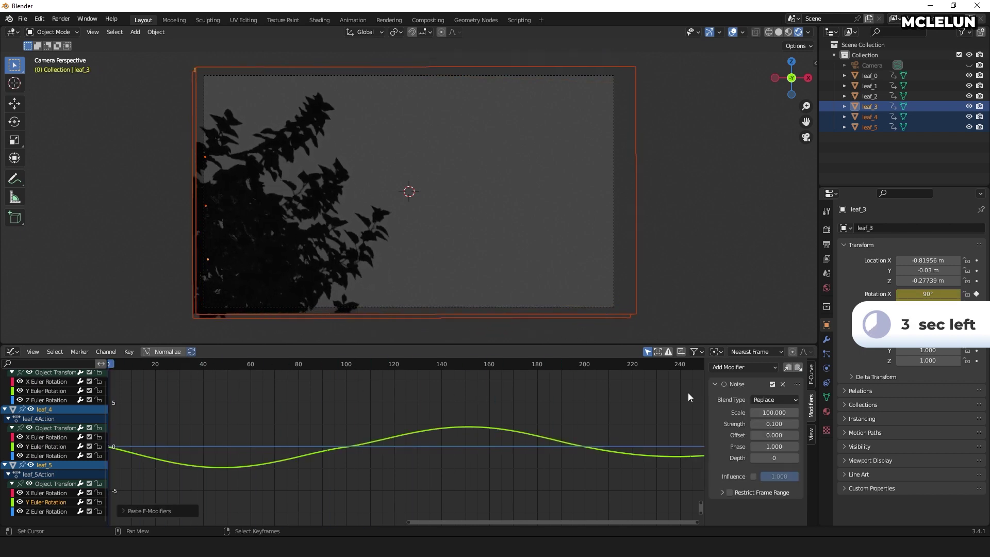
Vary the Noise Offset on the Y Euler Rotation curves of leaf_5 and leaf_4, using about 179 for leaf_4.
{"action": "left_click", "coordinate": [875, 127]}
{"action": "left_click_drag", "start_coordinate": [774, 434], "coordinate": [686, 435]}
{"action": "left_click", "coordinate": [875, 117]}
{"action": "left_click", "coordinate": [45, 391]}
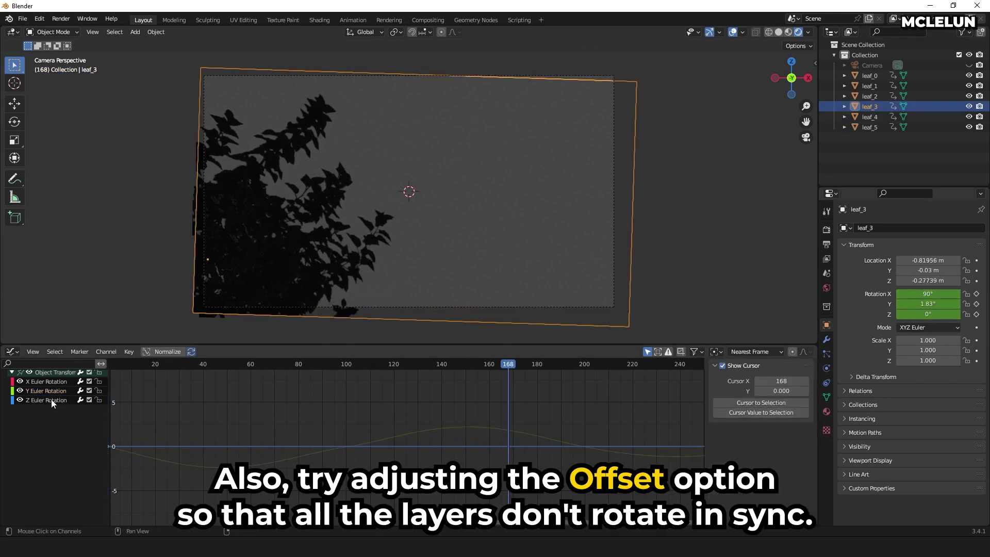
{"action": "left_click", "coordinate": [49, 390]}
{"action": "left_click_drag", "start_coordinate": [774, 434], "coordinate": [804, 433]}
Set the Noise Offset on leaf_1's Y Euler Rotation curve to -27.1 and play the animation from frame 0.
{"action": "left_click", "coordinate": [870, 96]}
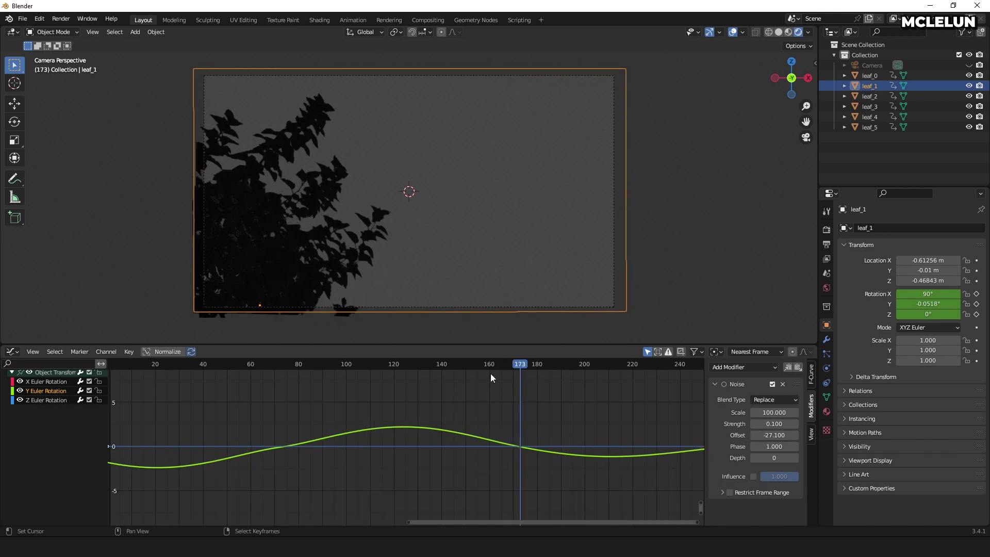
{"action": "key", "text": "shift+Left"}
{"action": "key", "text": "space"}
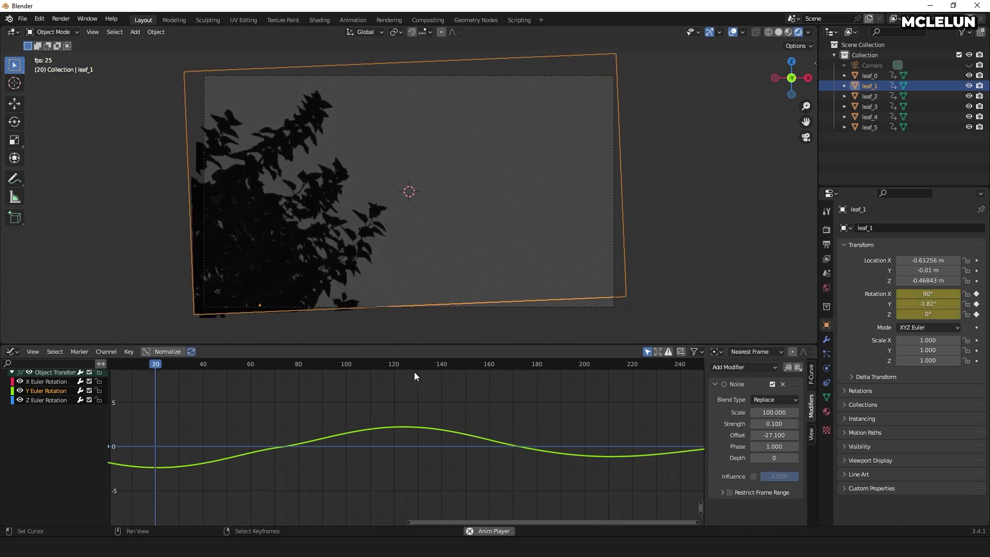